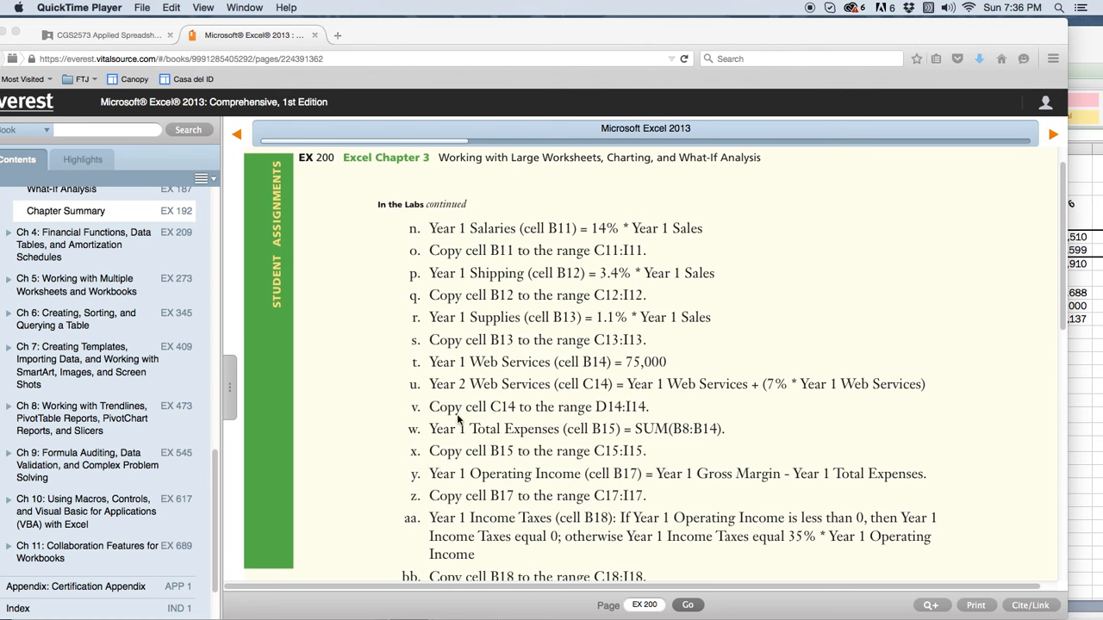
Place the textbook window beside the workbook and enter the Year 1 Salaries formula =14%*B4 in cell B11.
left_click_drag(705, 35, 364, 22)
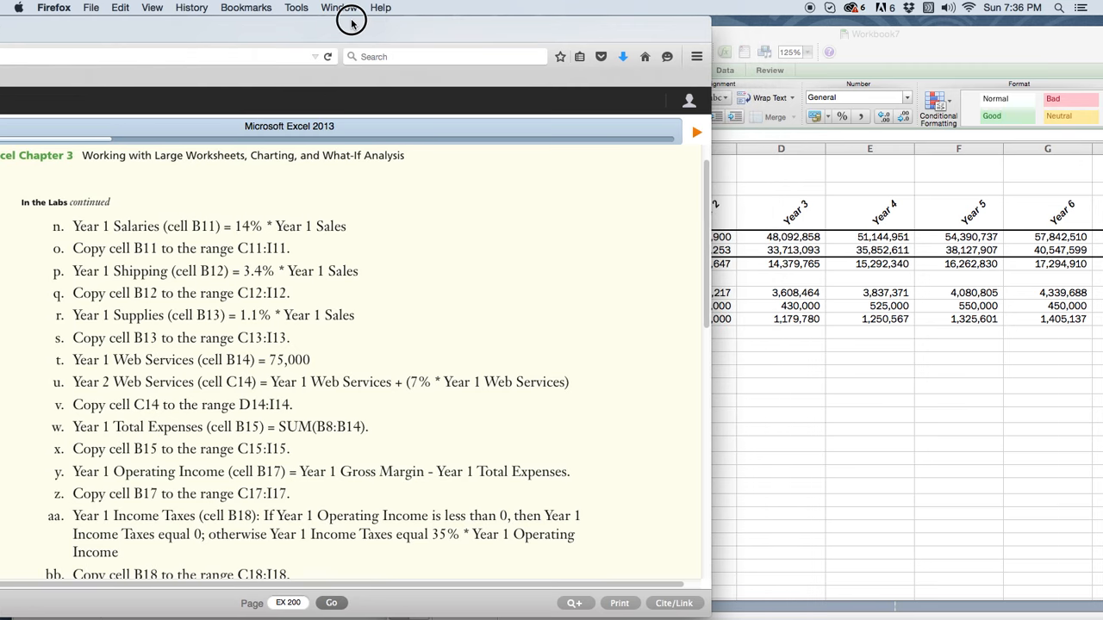
left_click(850, 317)
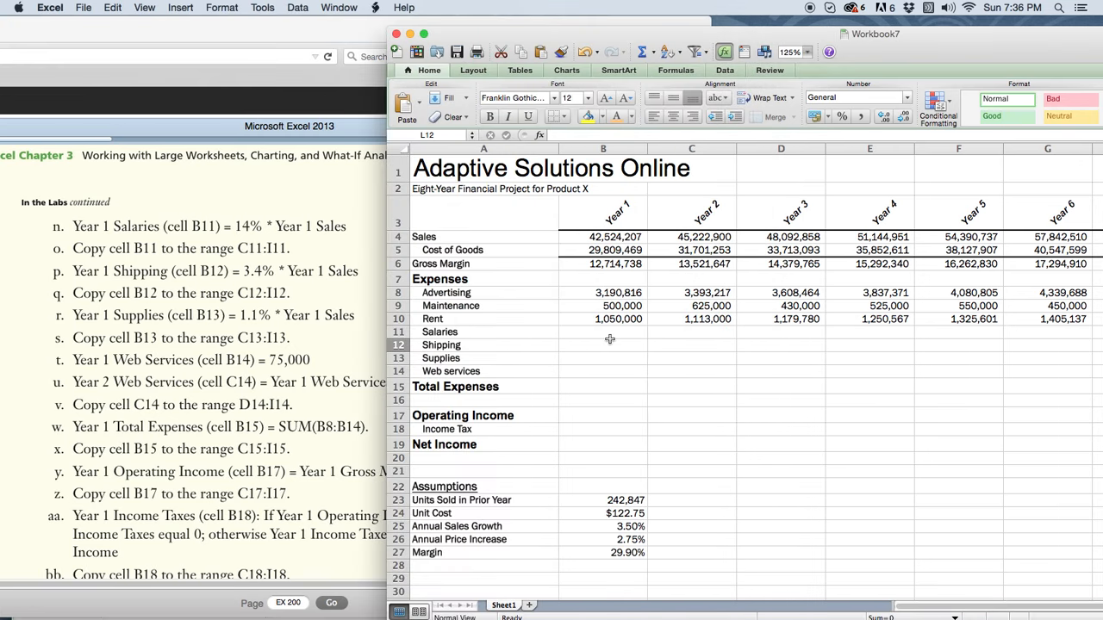
left_click(501, 333)
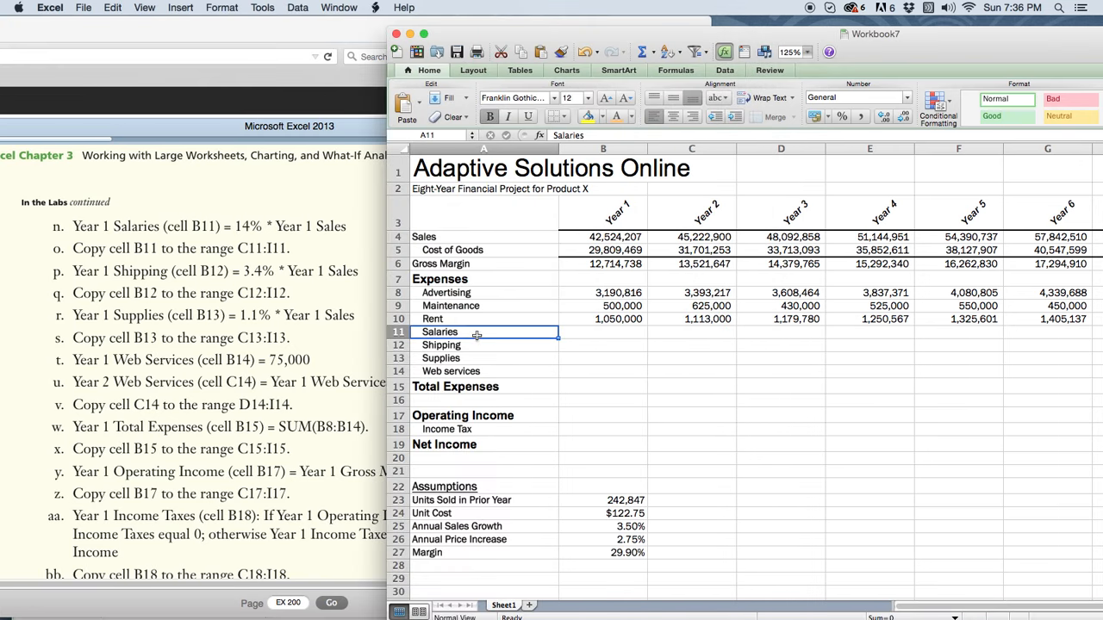
left_click(602, 336)
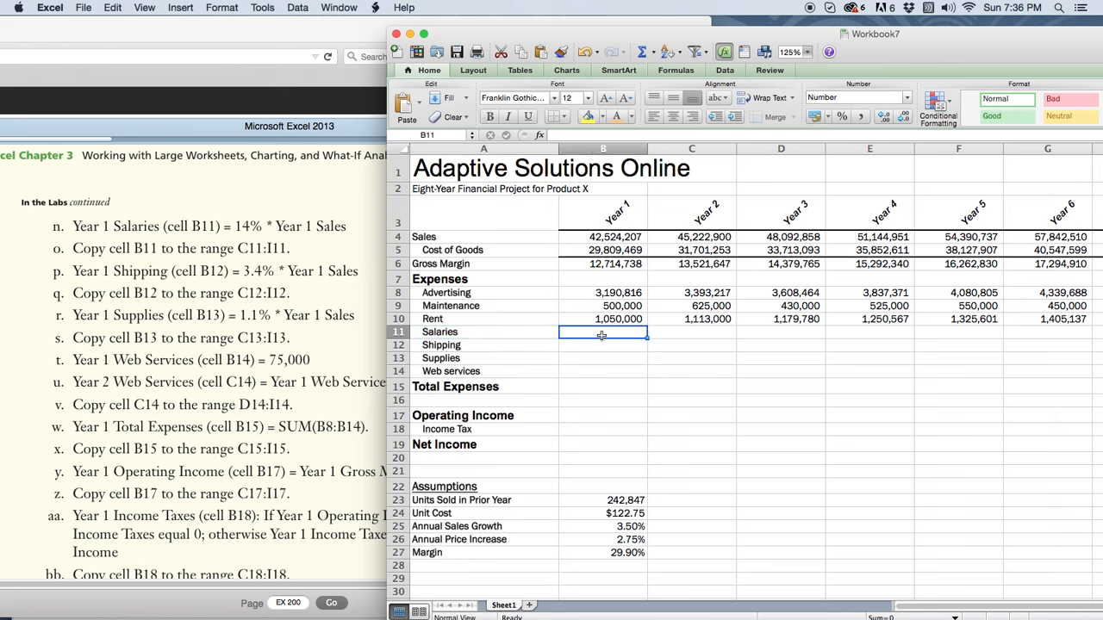
left_click(245, 232)
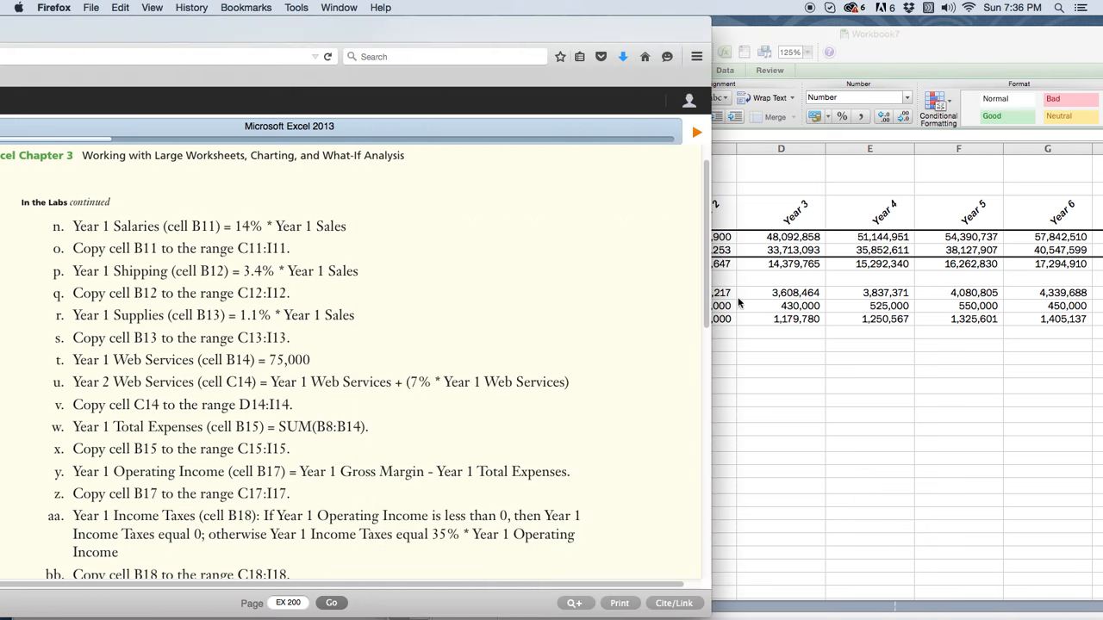
left_click(771, 343)
type("=")
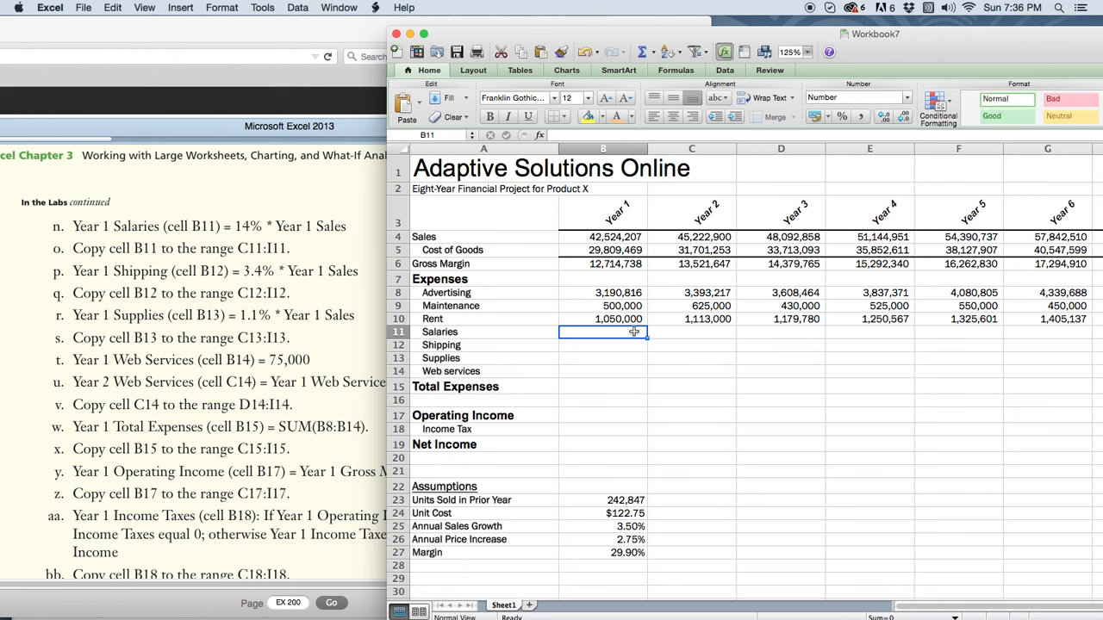
type("14%")
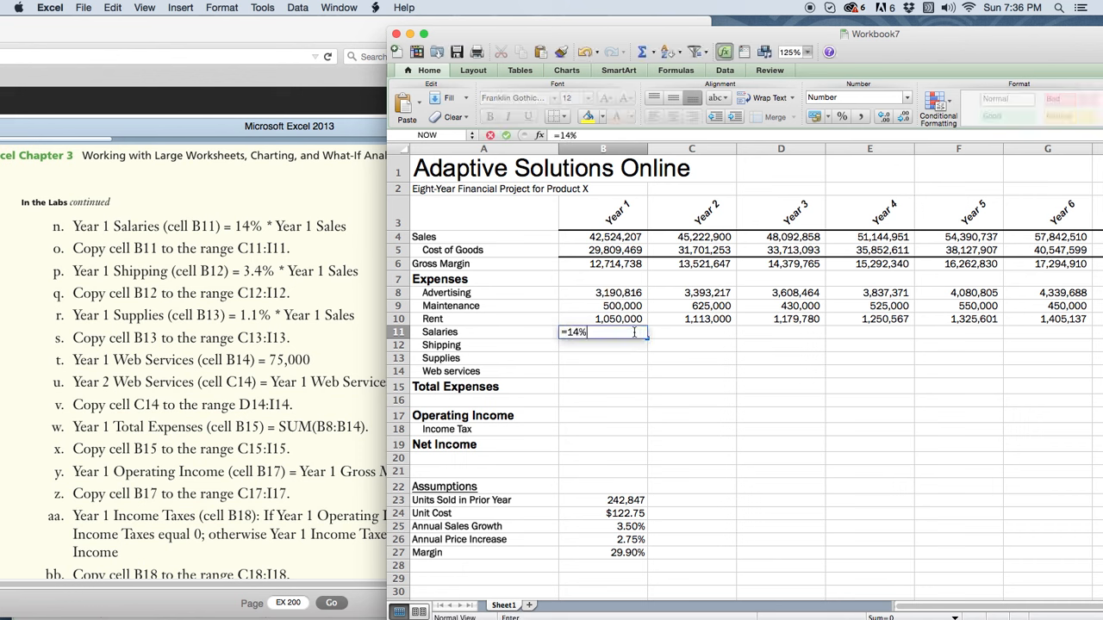
type("*")
left_click(598, 237)
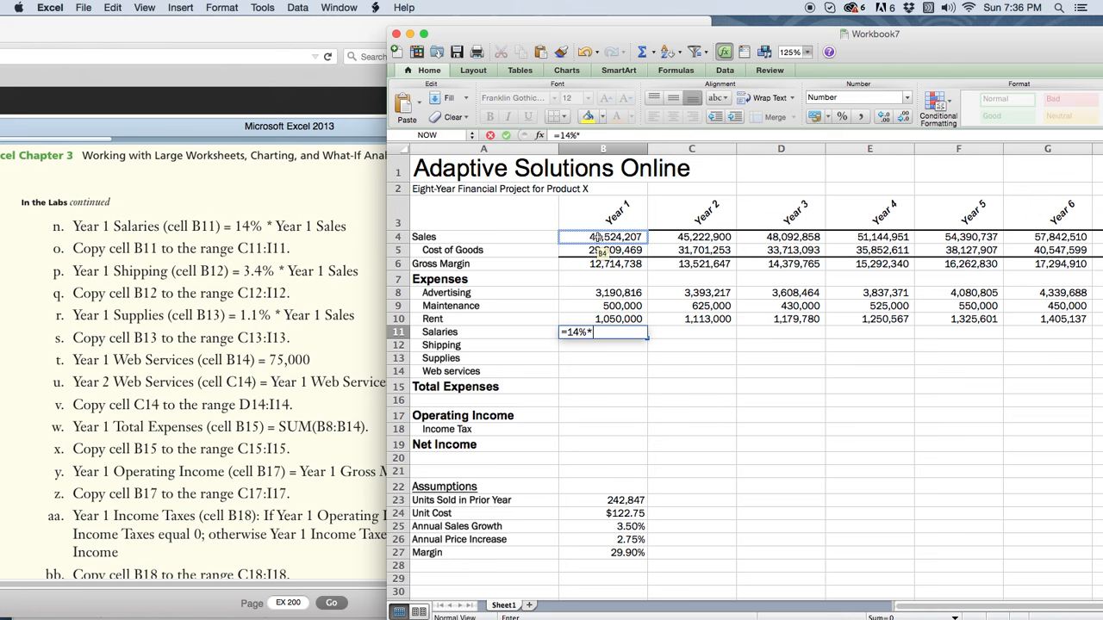
left_click(598, 237)
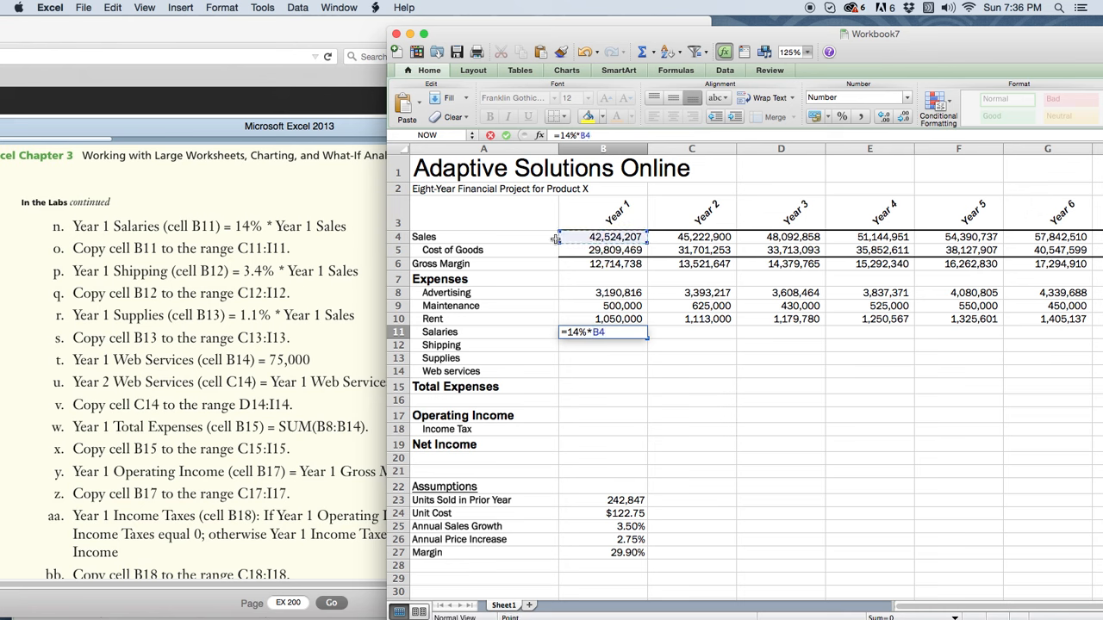
left_click(508, 135)
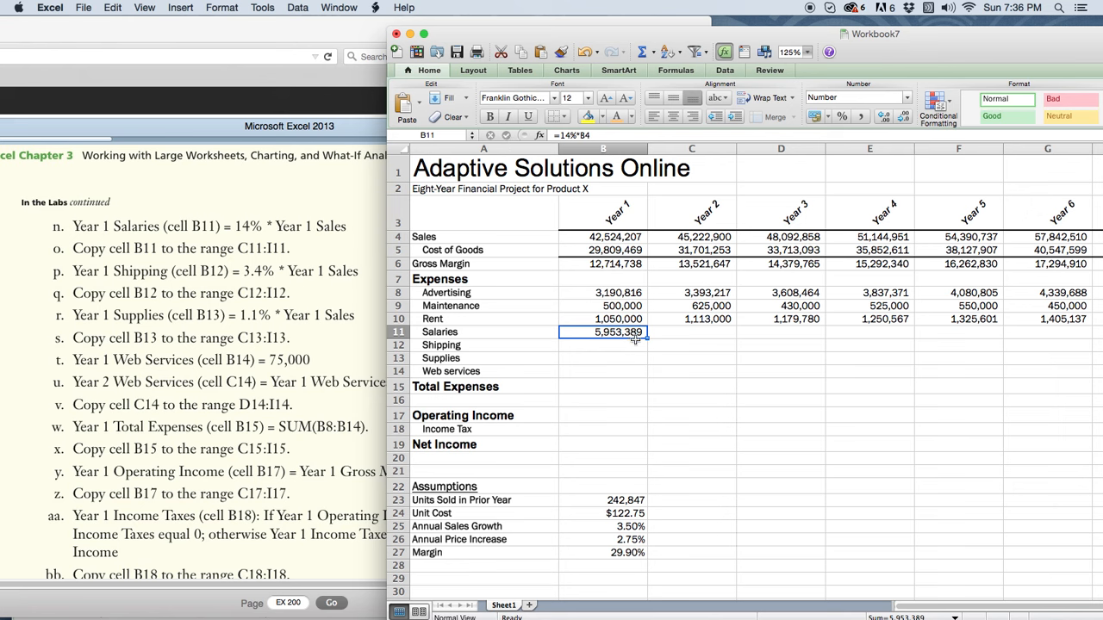
Copy the Salaries formula from B11 across to the range C11:I11.
mouse_move(647, 336)
left_mouse_down()
mouse_move(1098, 338)
mouse_move(713, 337)
mouse_move(384, 301)
mouse_move(514, 305)
mouse_move(404, 307)
mouse_move(647, 330)
left_mouse_up()
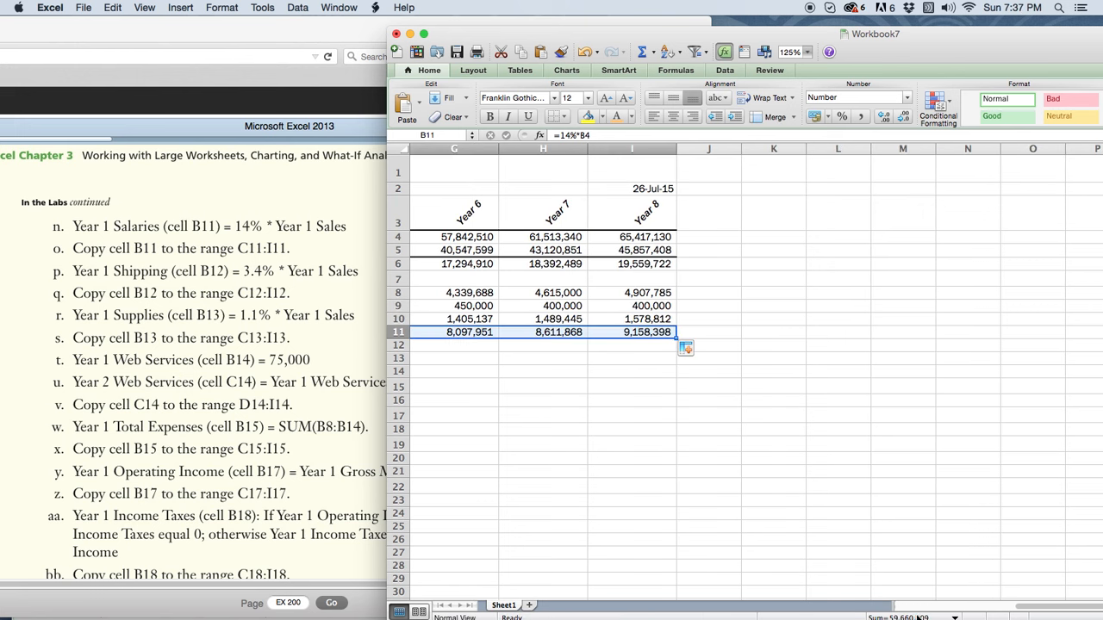
left_click_drag(1030, 608, 946, 609)
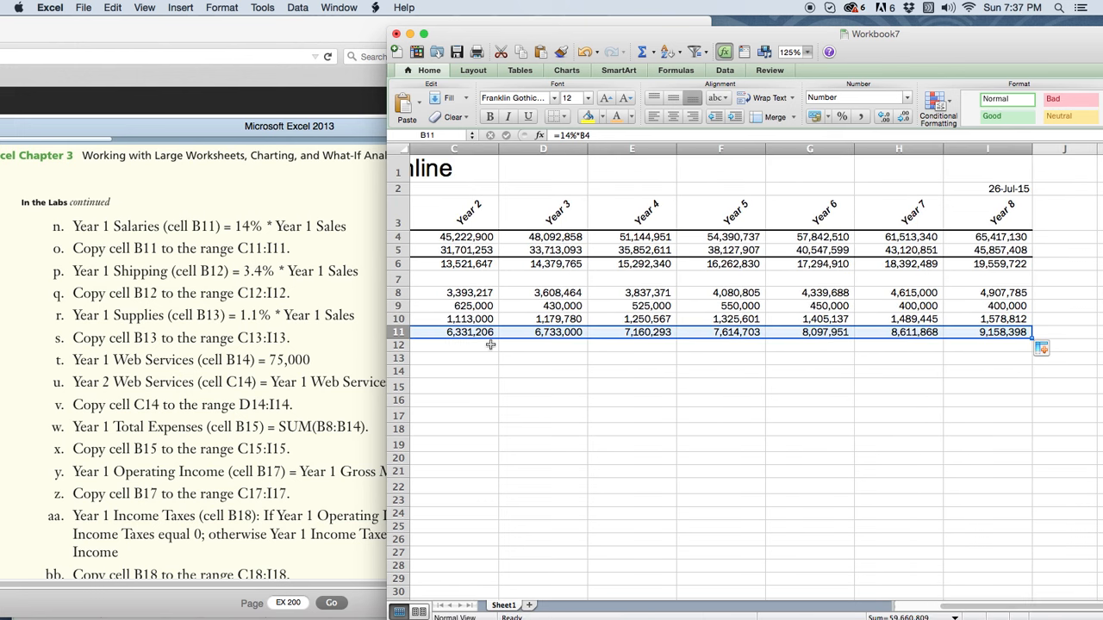
left_click(538, 357)
Check that the copied Salaries formulas in C11 through G11 refer to each year's own Sales cell in row 4.
left_click(472, 333)
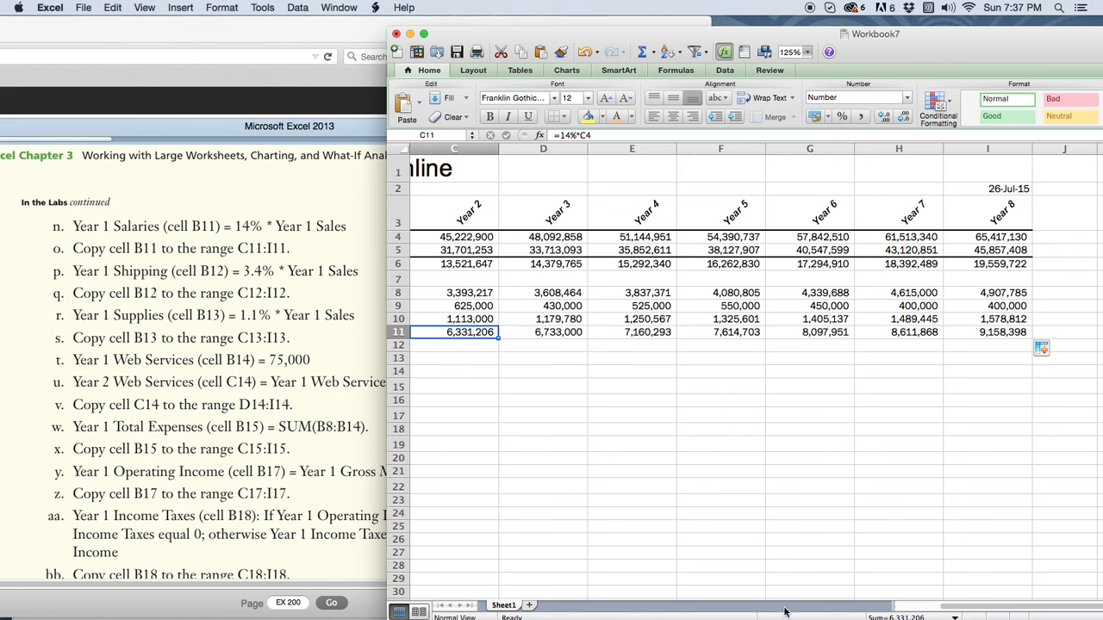
left_click(957, 608)
left_click_drag(956, 608, 920, 613)
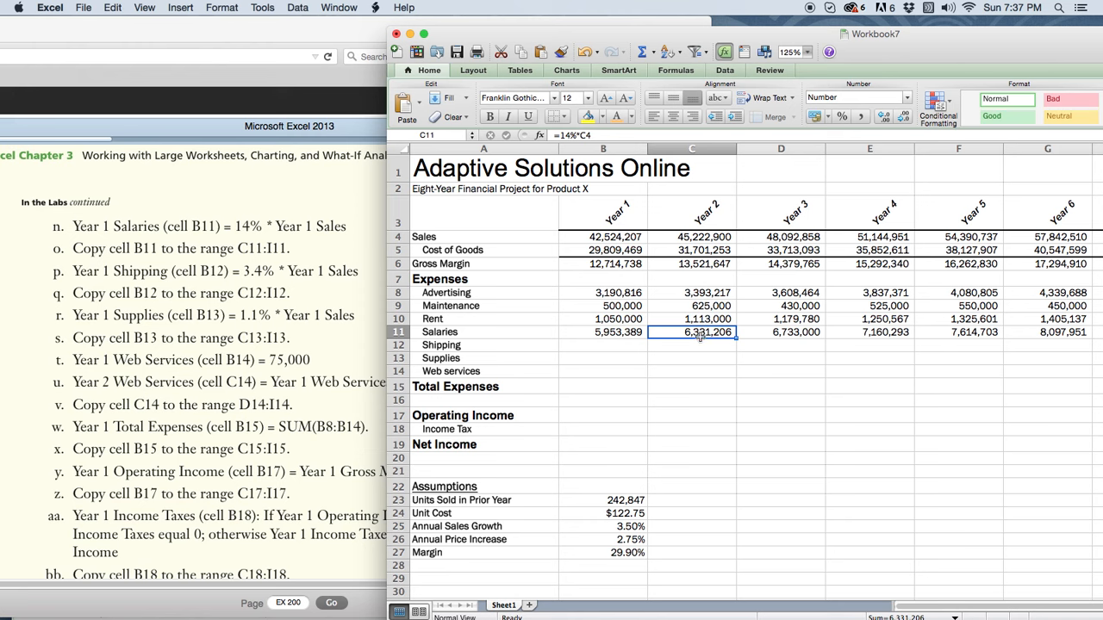
left_click(702, 238)
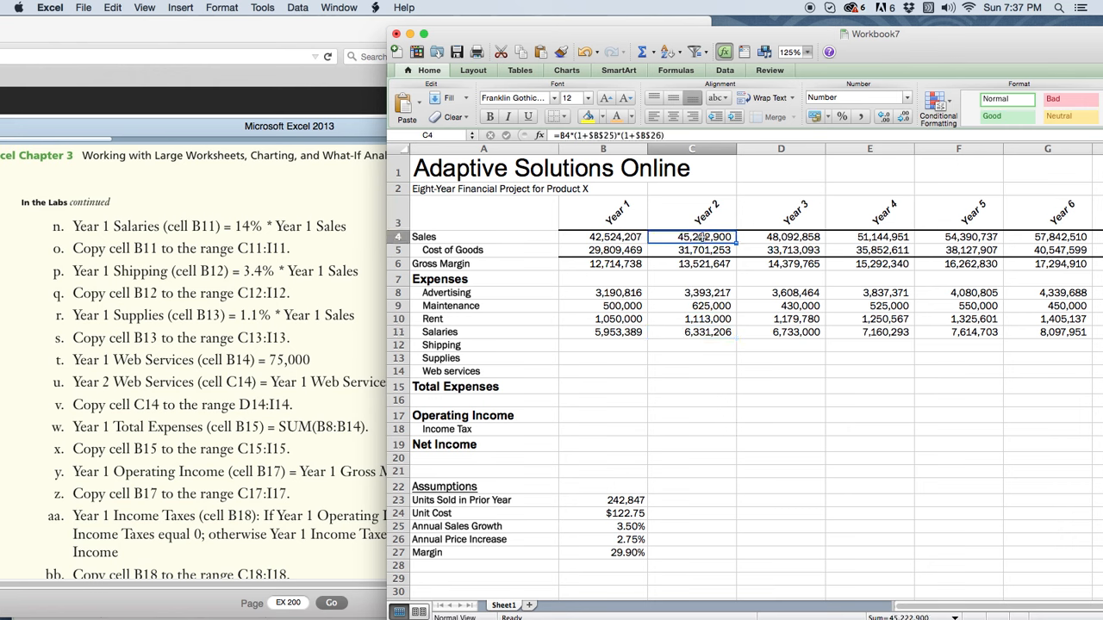
left_click(785, 335)
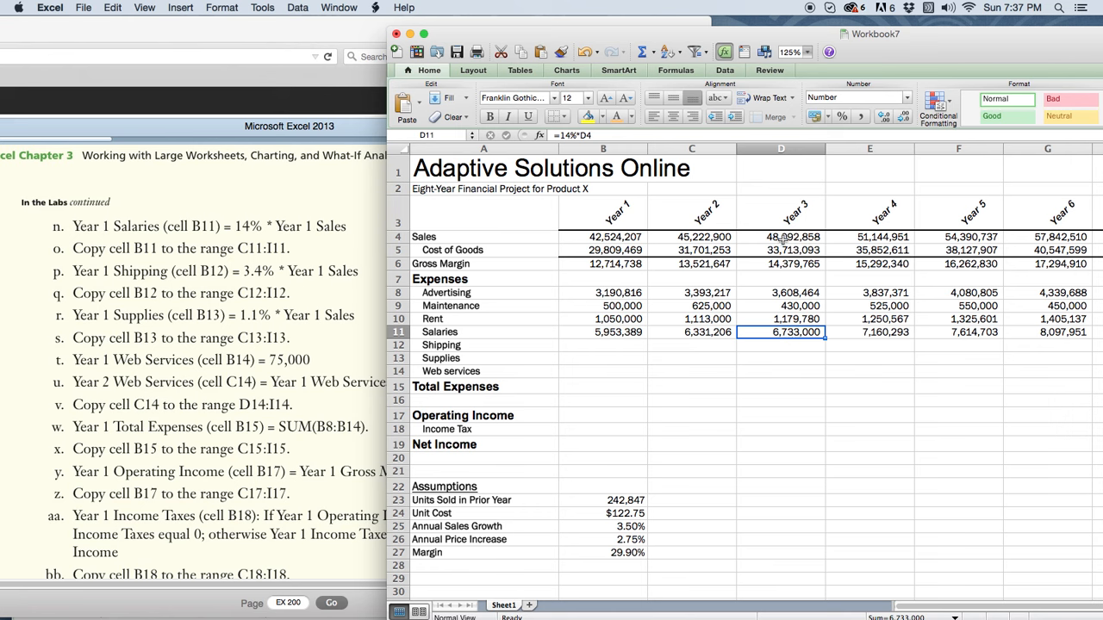
left_click(882, 333)
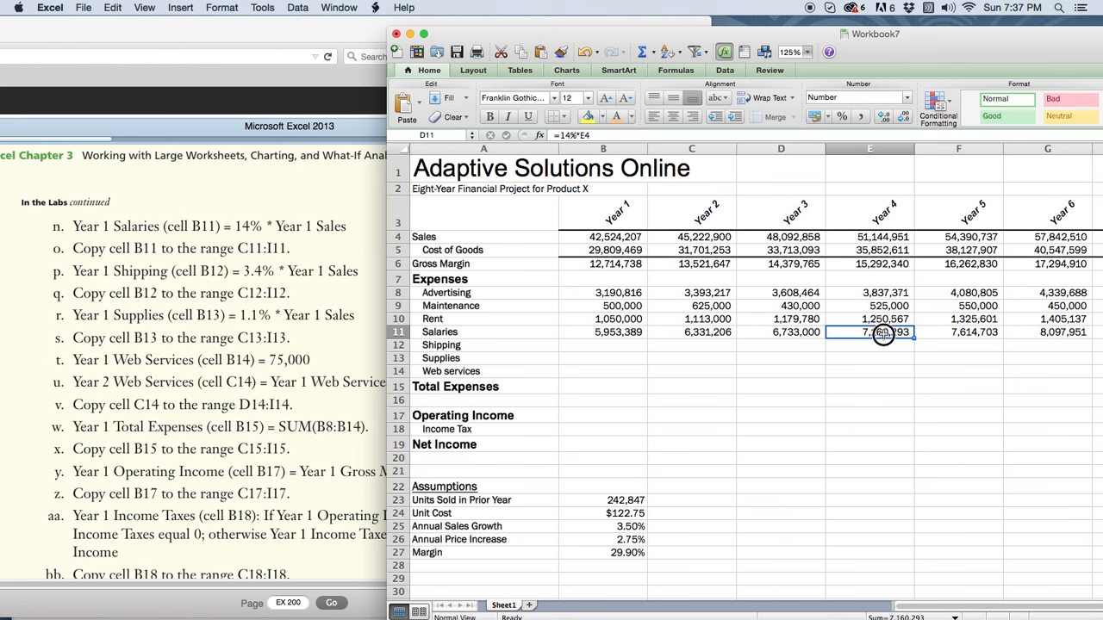
left_click(962, 337)
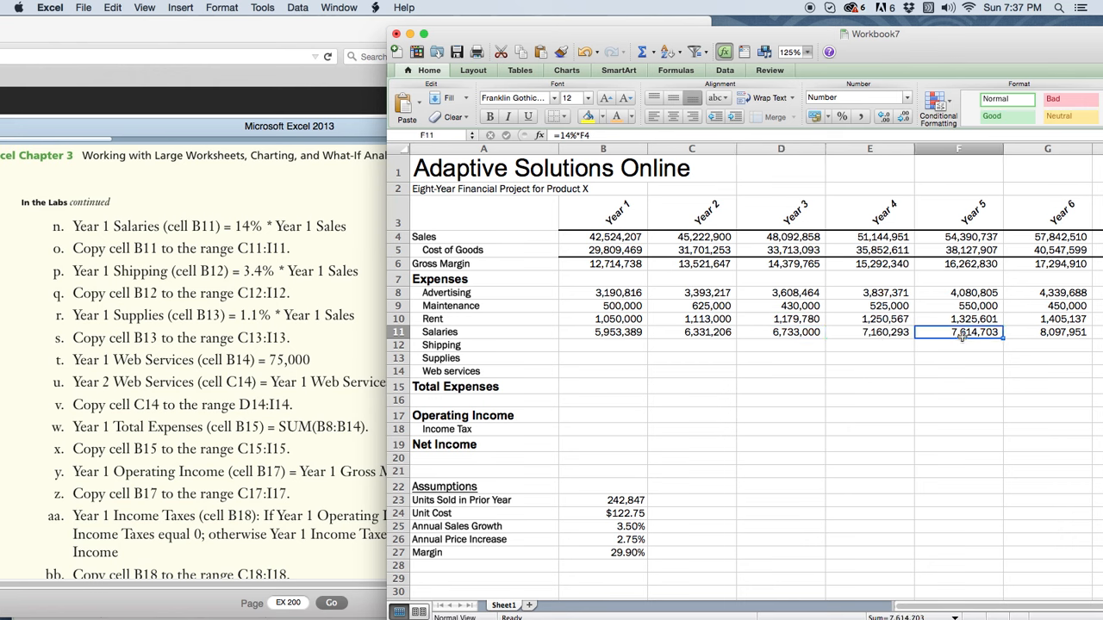
left_click(1049, 337)
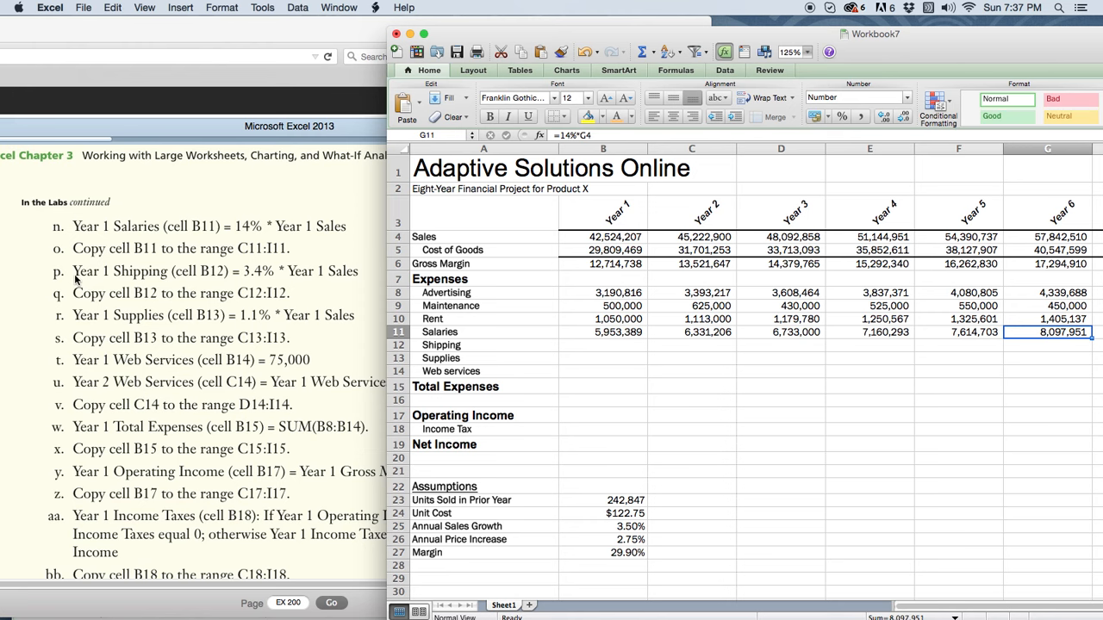
Consult the textbook's Shipping instruction and enter the Year 1 Shipping formula =3.4%*B4 in cell B12.
left_click(102, 277)
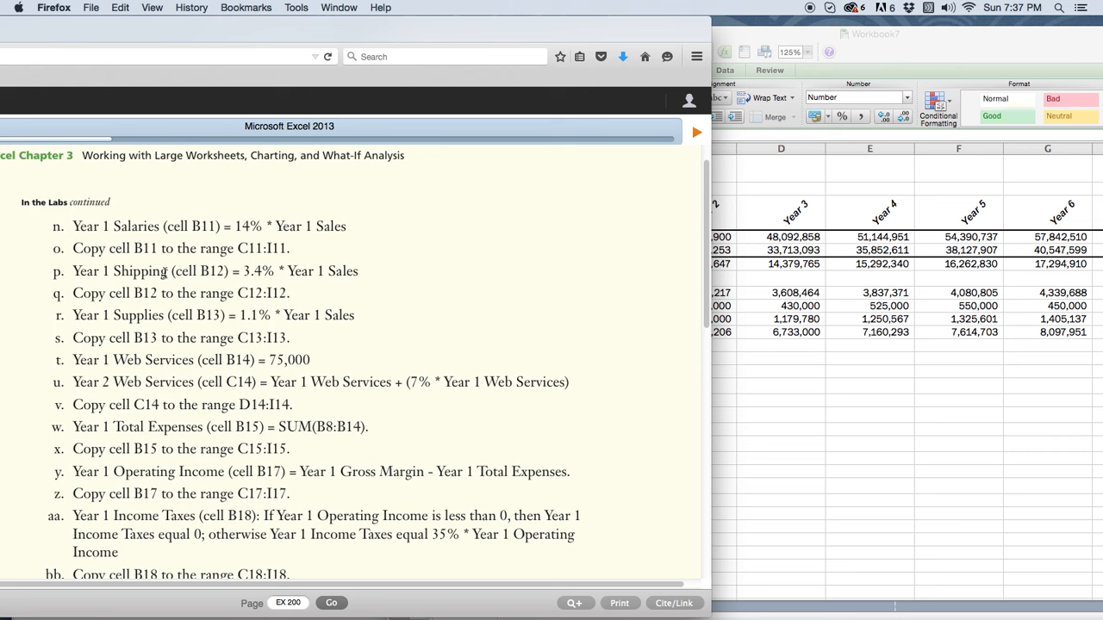
left_click(778, 355)
left_click(496, 345)
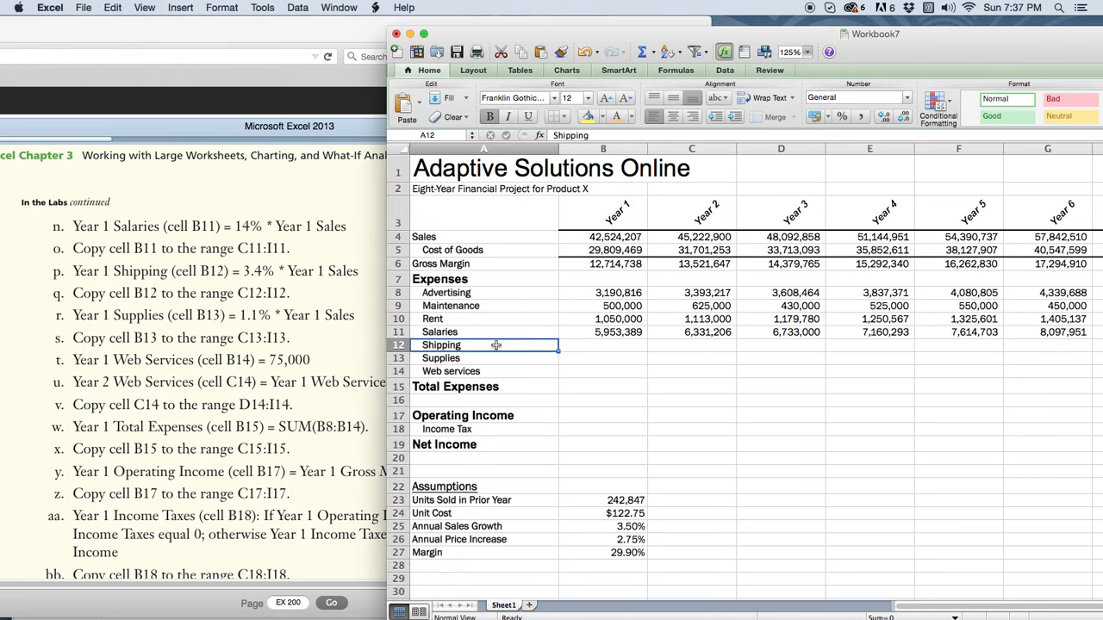
left_click(606, 346)
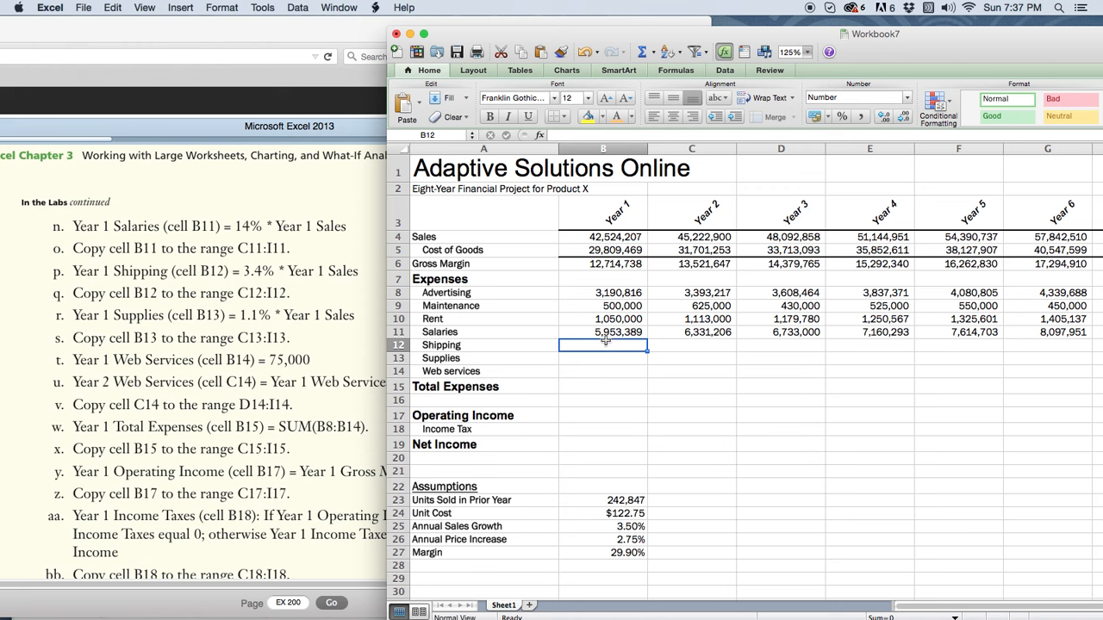
left_click(246, 278)
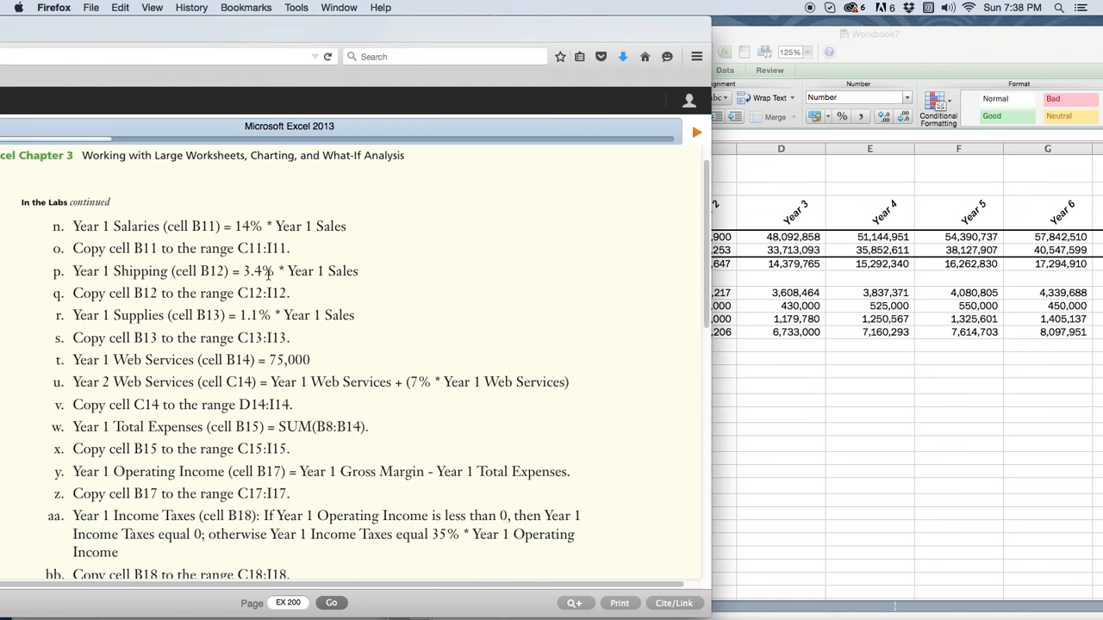
left_click(773, 399)
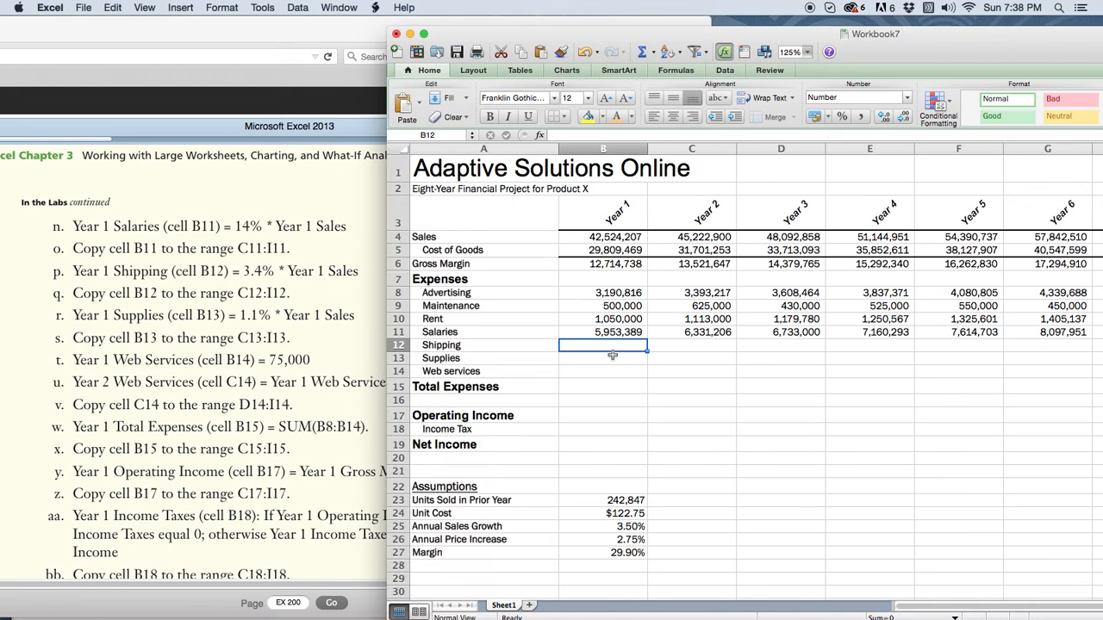
type("=")
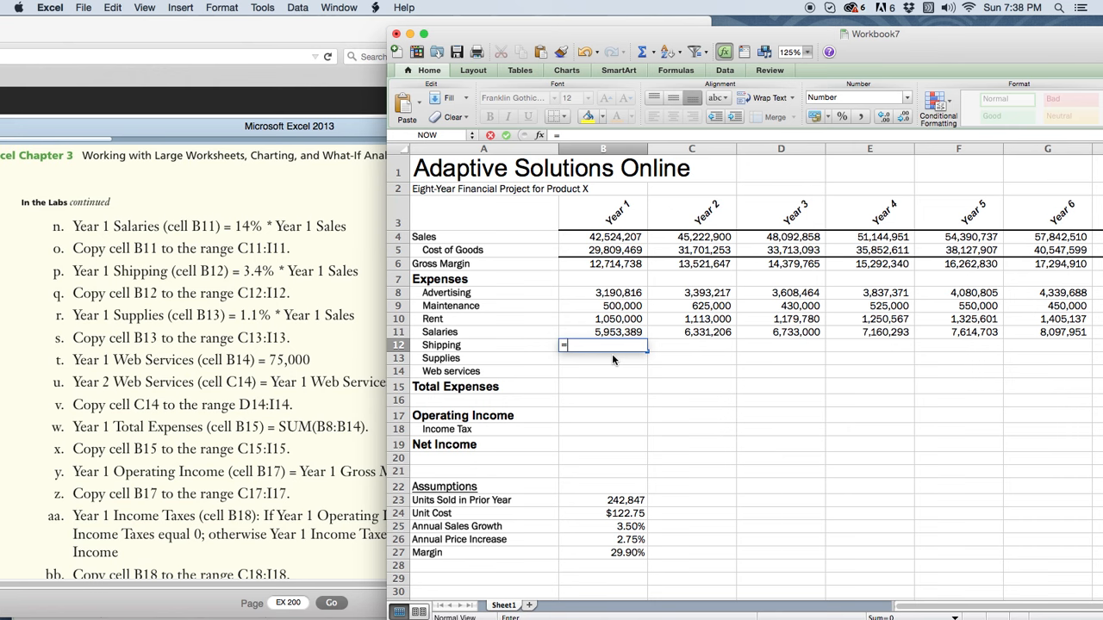
type("3.4%*")
left_click(600, 240)
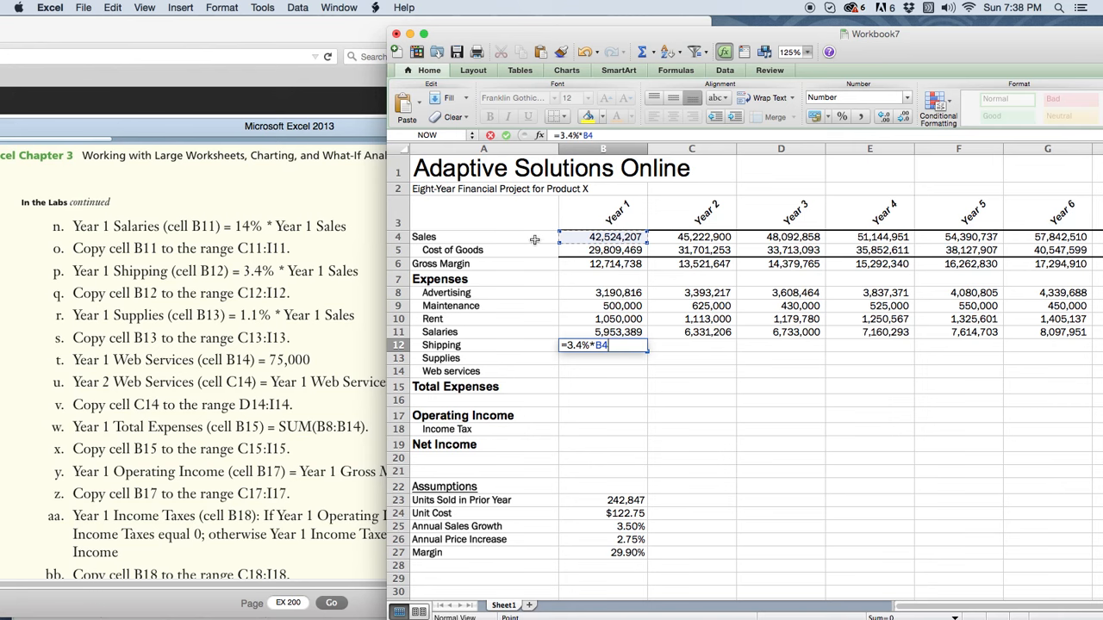
left_click(506, 135)
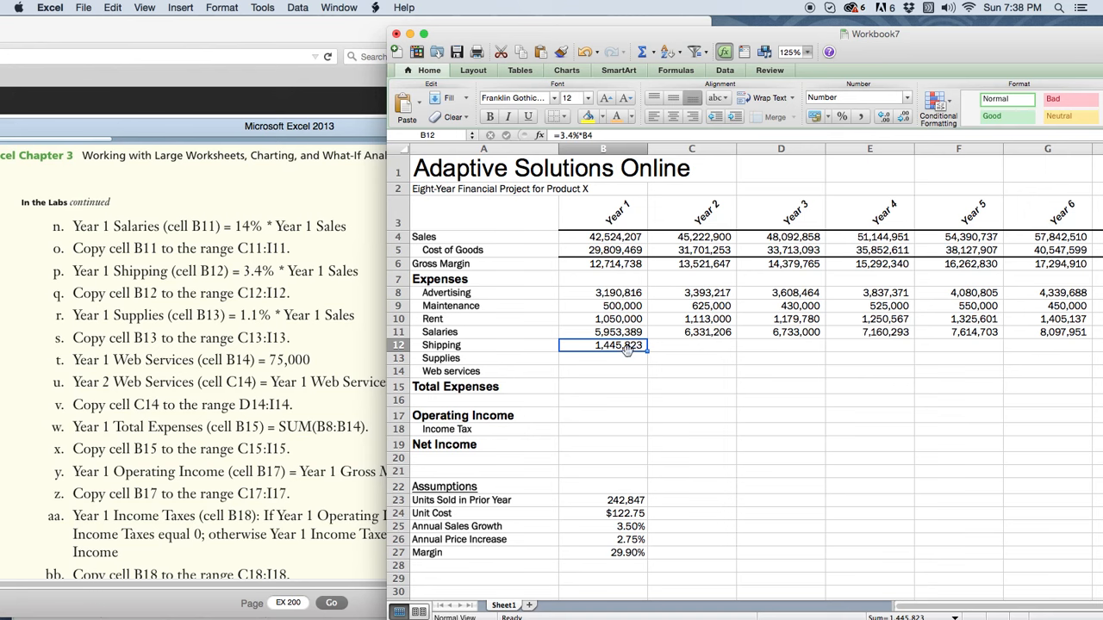
Copy the Shipping formula from B12 to C12:I12 and check the Year 2 and Year 3 formulas.
left_click_drag(821, 33, 534, 11)
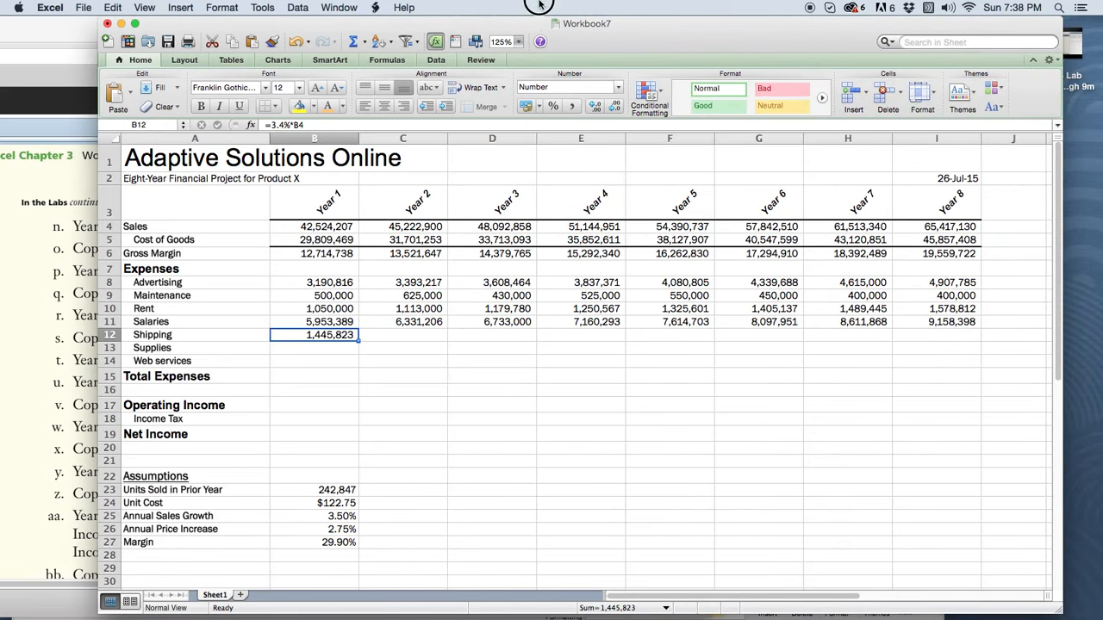
left_click_drag(356, 340, 944, 338)
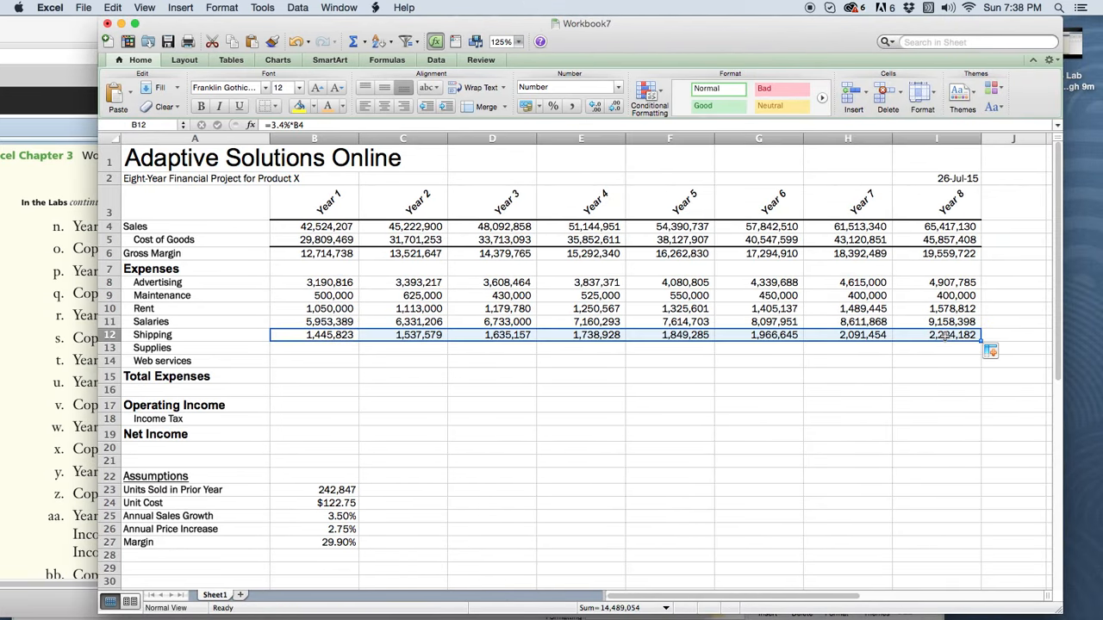
left_click(403, 336)
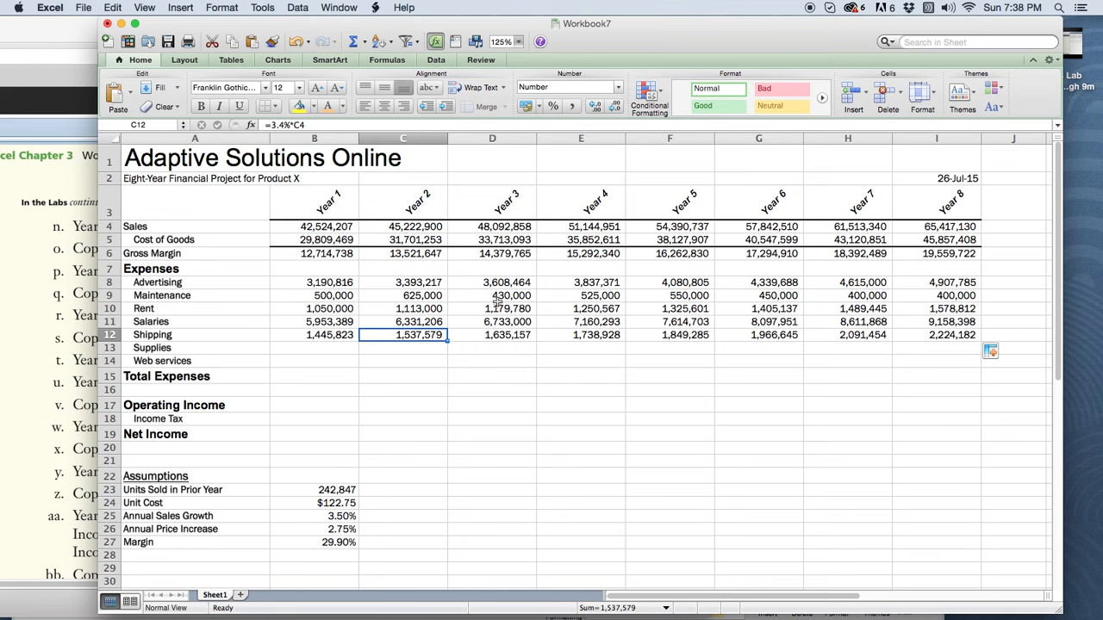
left_click(508, 337)
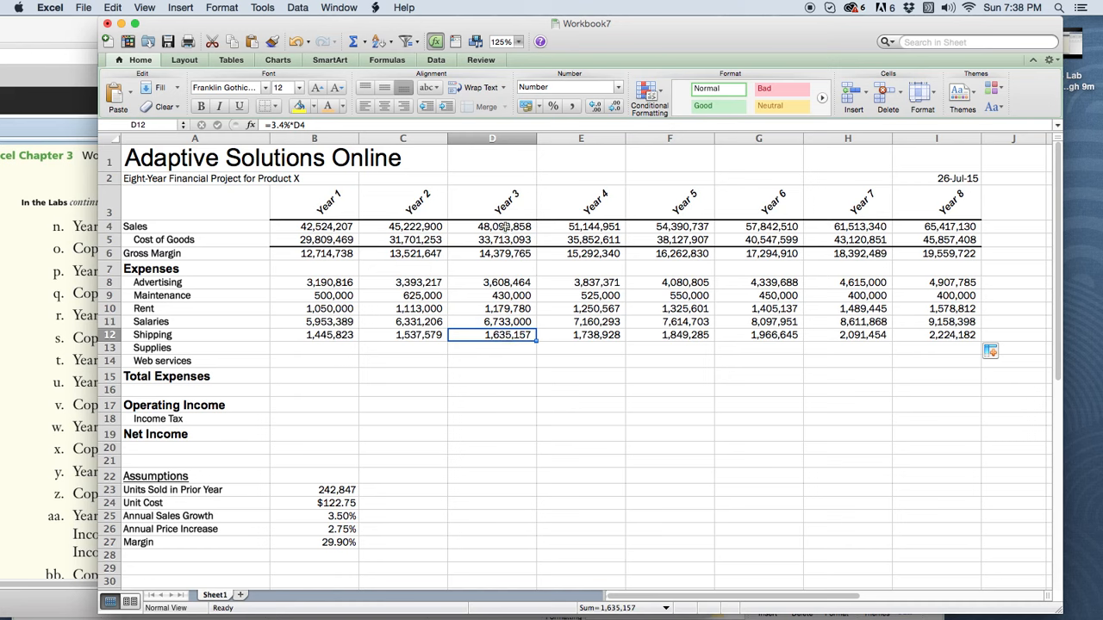
Consult the textbook's Supplies instruction and enter the Year 1 Supplies formula =1.1%*B4 in cell B13.
left_click_drag(307, 20, 625, 19)
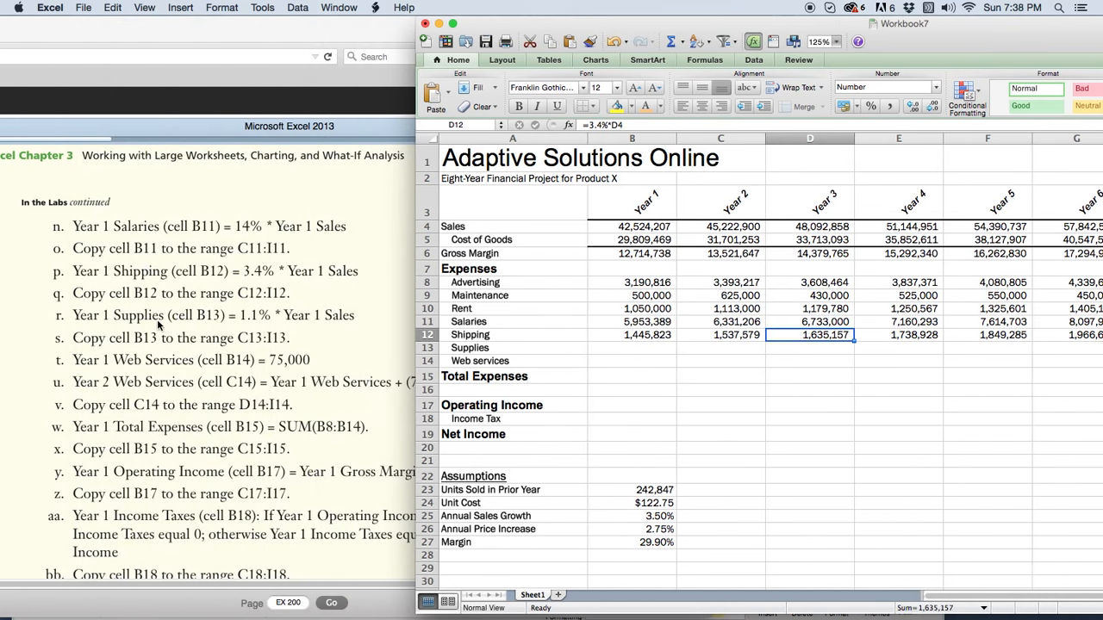
left_click(65, 337)
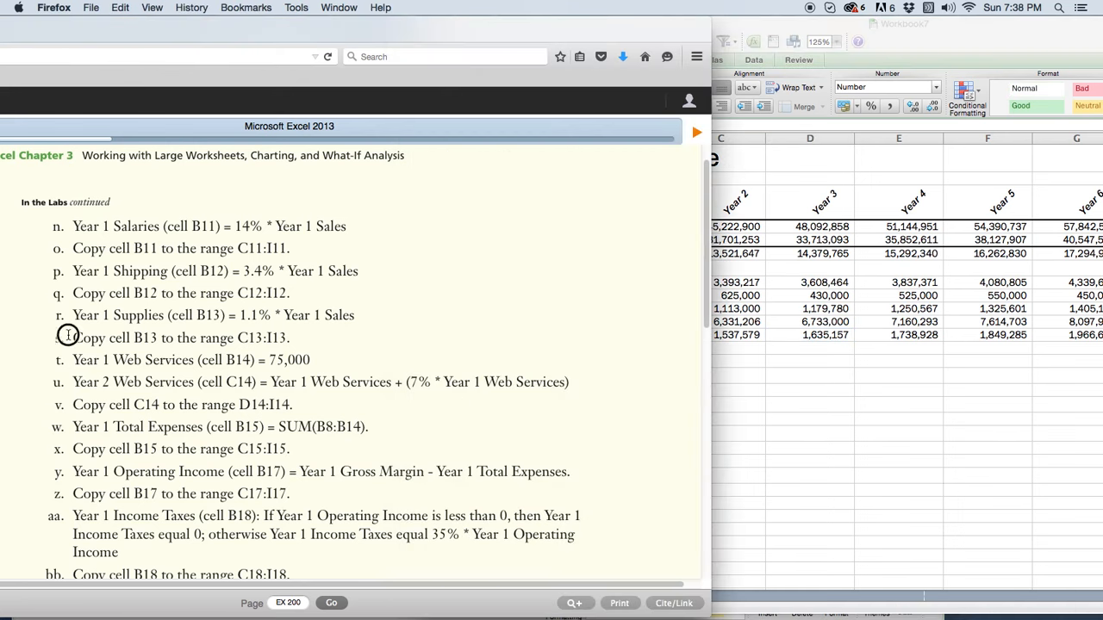
left_click(69, 355)
left_click(760, 372)
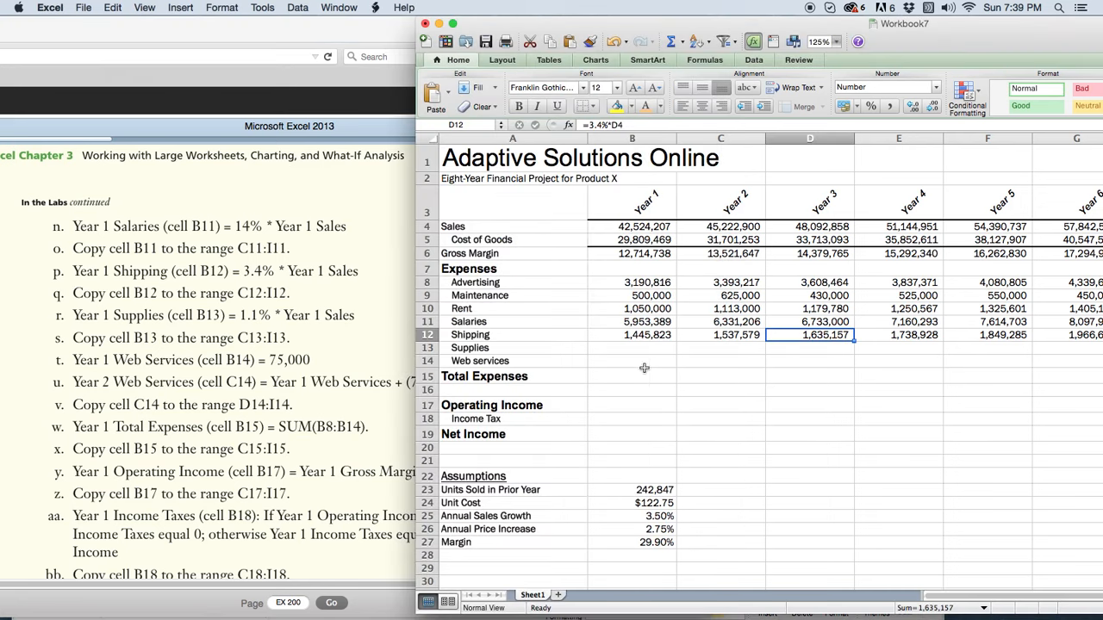
left_click(558, 352)
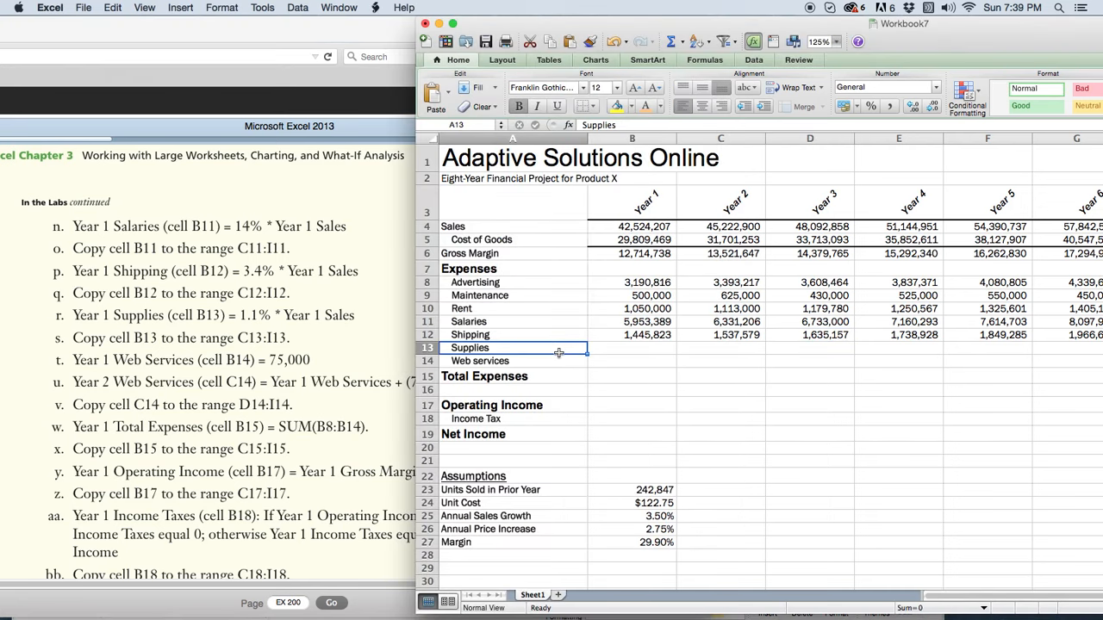
left_click(636, 350)
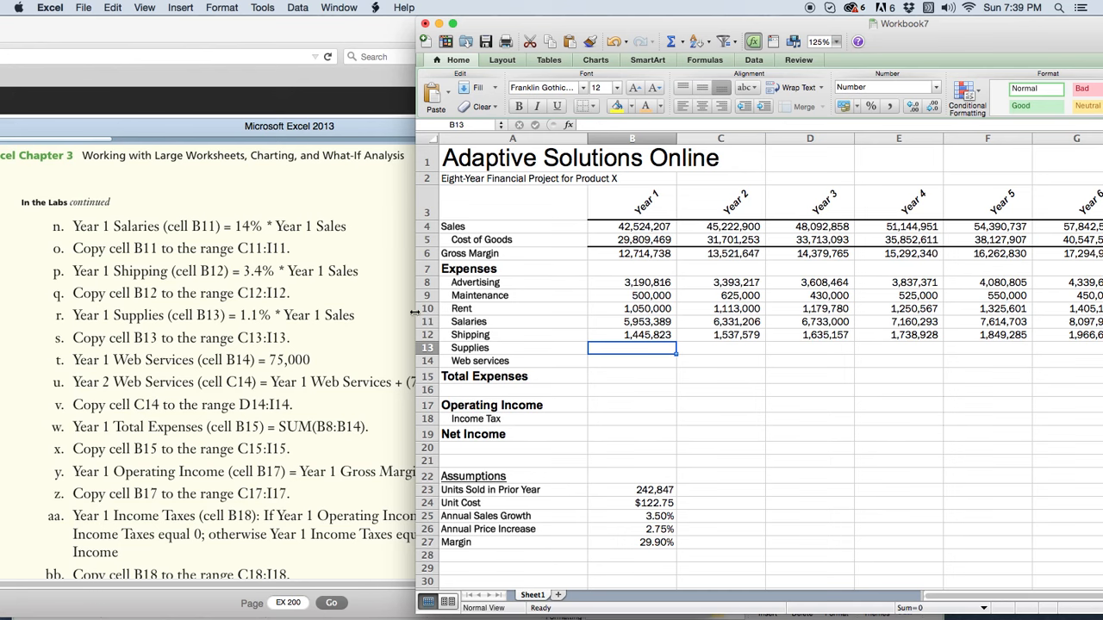
left_click(241, 319)
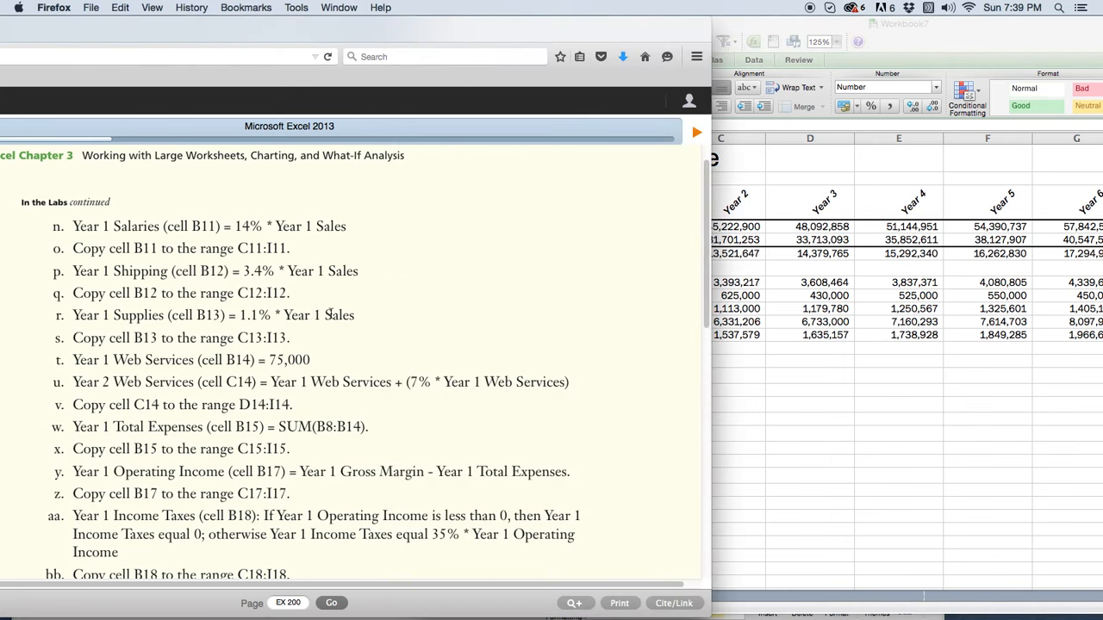
left_click(655, 351)
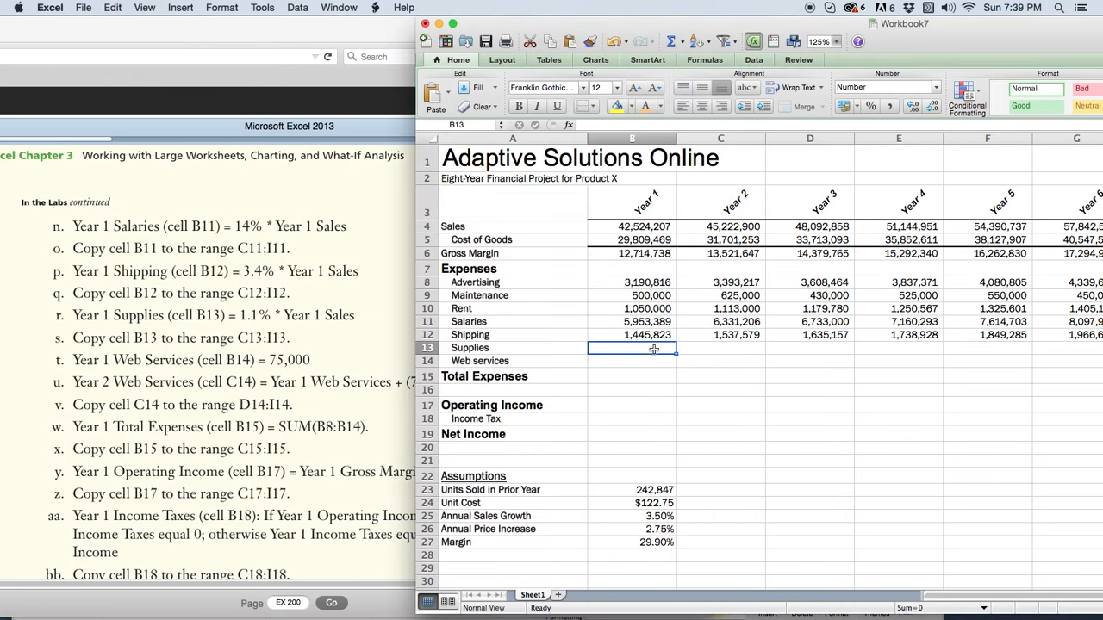
double_click(655, 349)
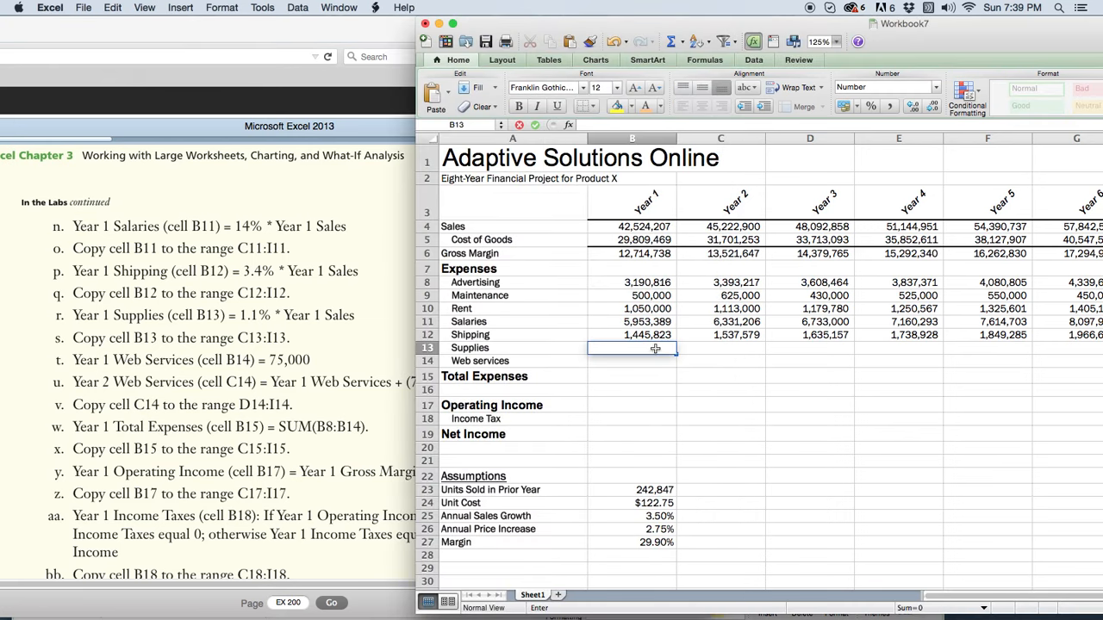
type("=")
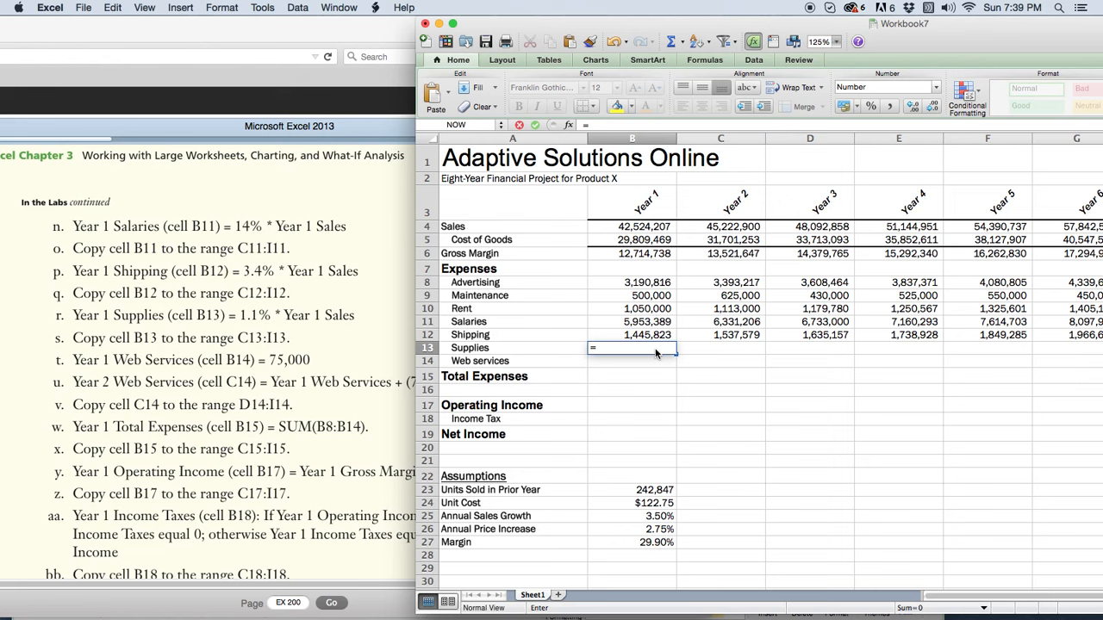
type("1.1%*")
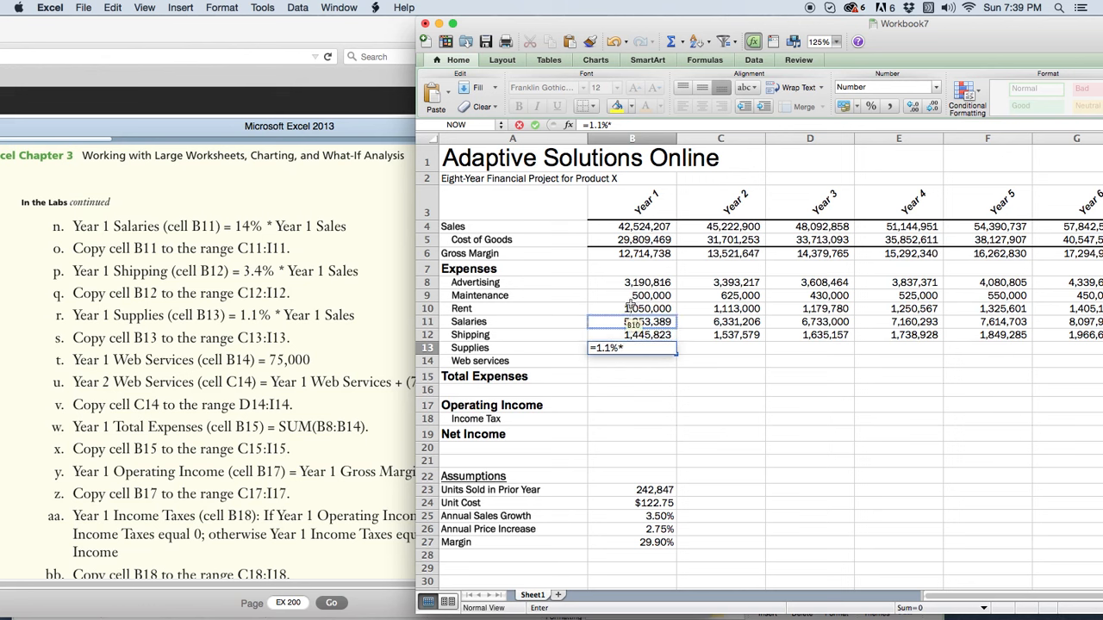
left_click(647, 229)
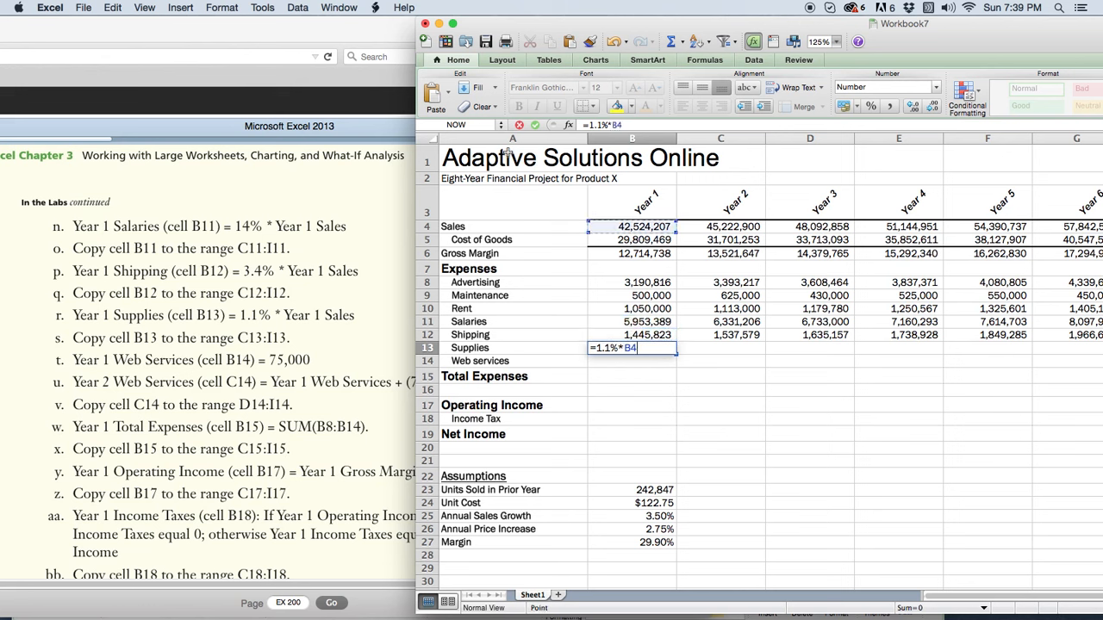
left_click(535, 125)
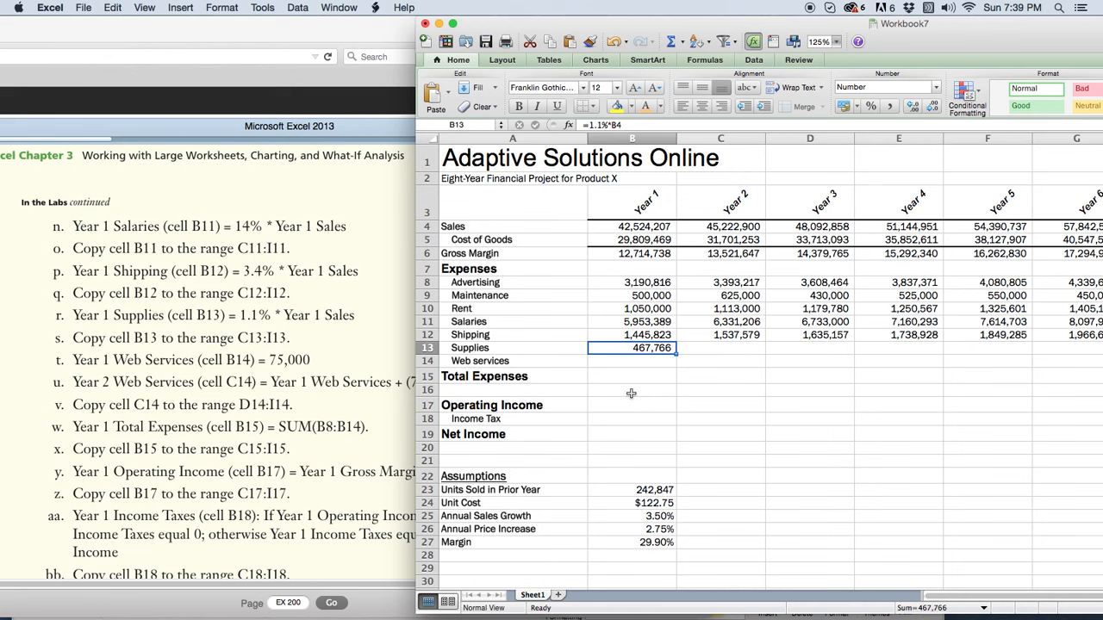
Copy the Supplies formula from B13 across to the range C13:I13.
left_click(729, 26)
left_click_drag(669, 23, 303, 7)
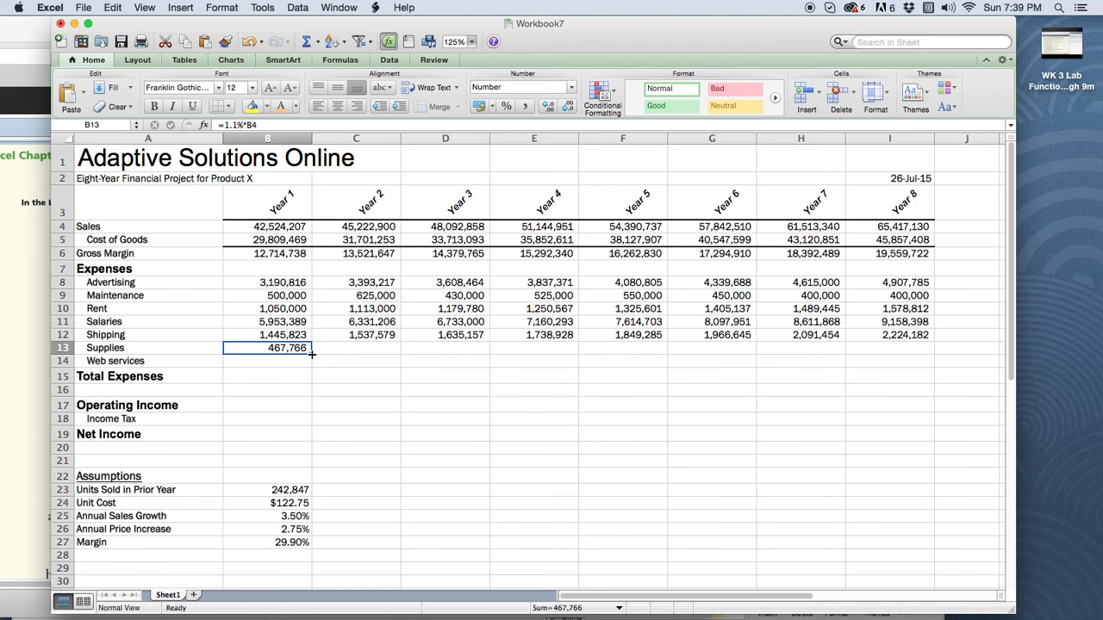
left_click_drag(311, 354, 900, 348)
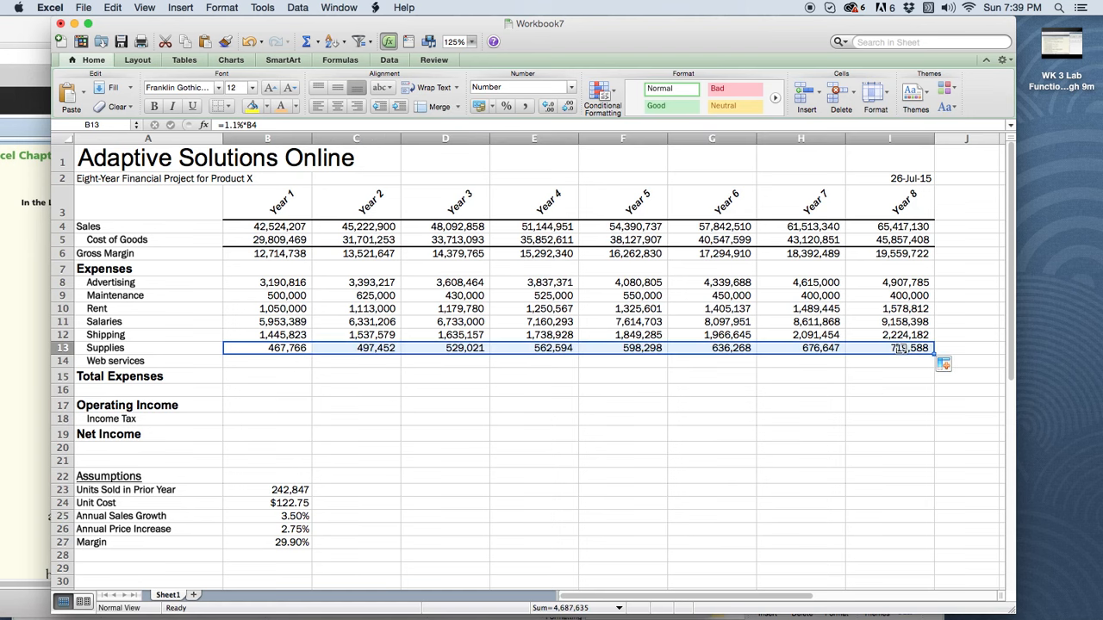
Check that the copied Supplies formulas in C13 through I13 refer to each year's own Sales cell in row 4.
left_click(376, 347)
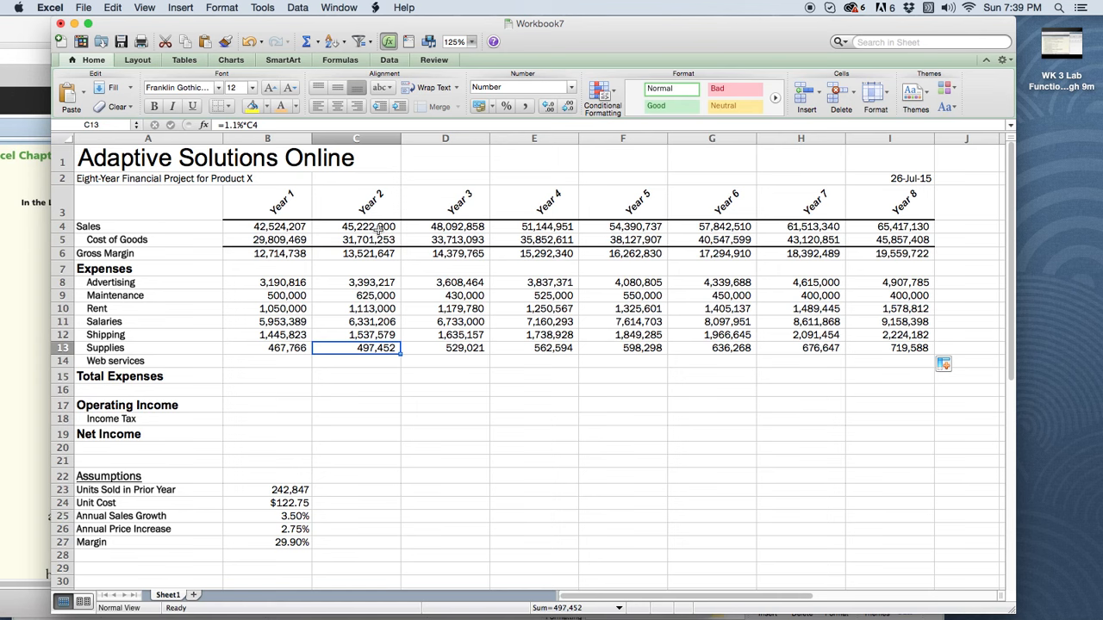
left_click(465, 348)
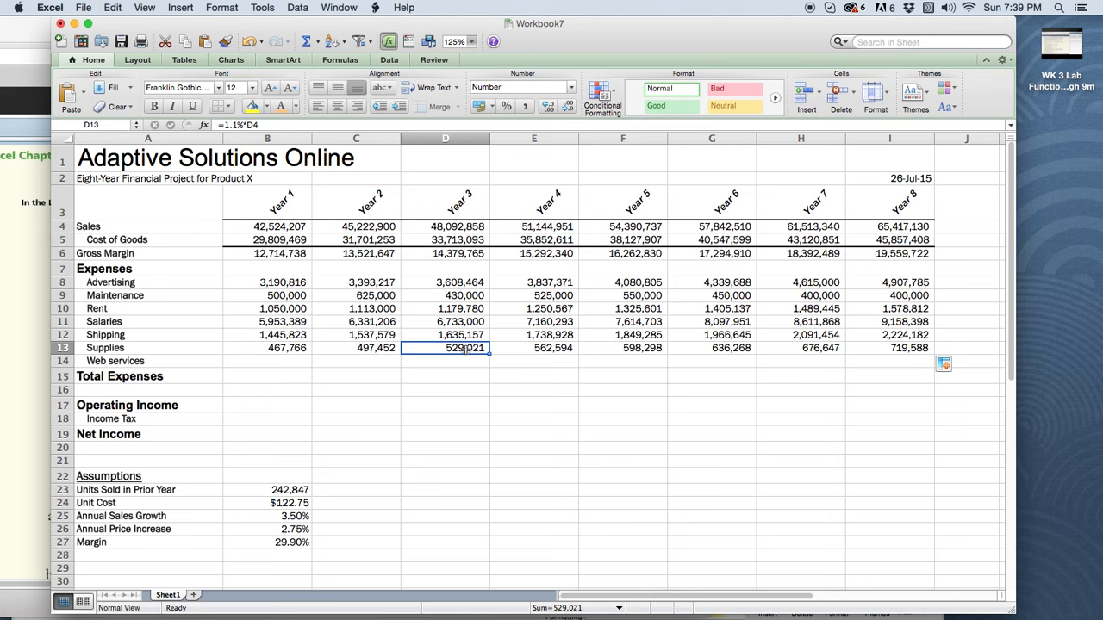
left_click(461, 226)
left_click(467, 353)
left_click(551, 347)
left_click(621, 351)
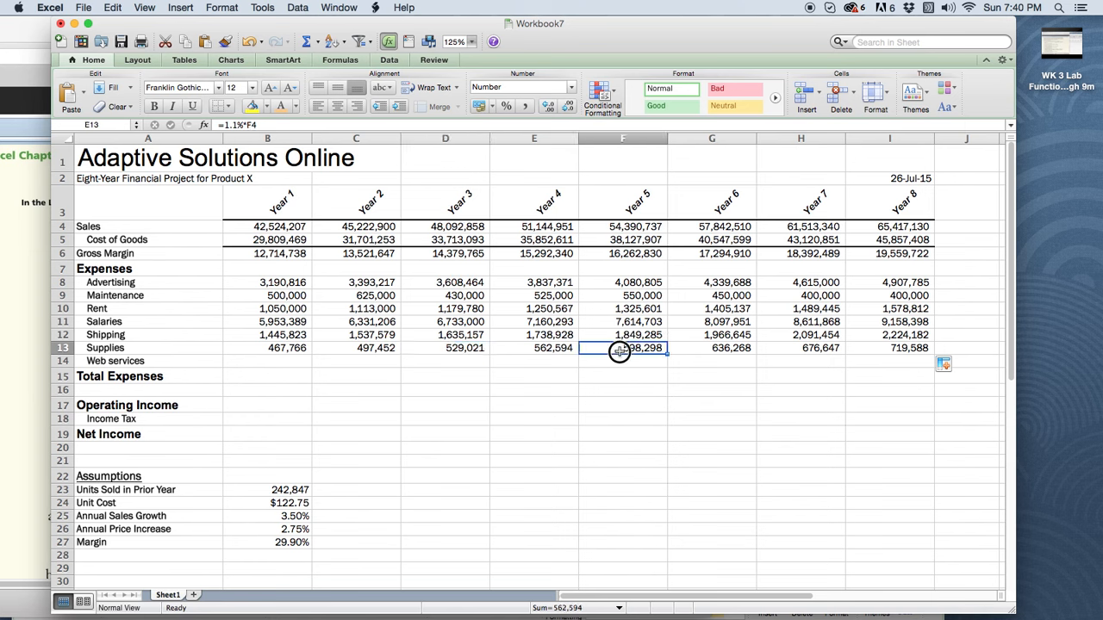
left_click(705, 349)
left_click(794, 350)
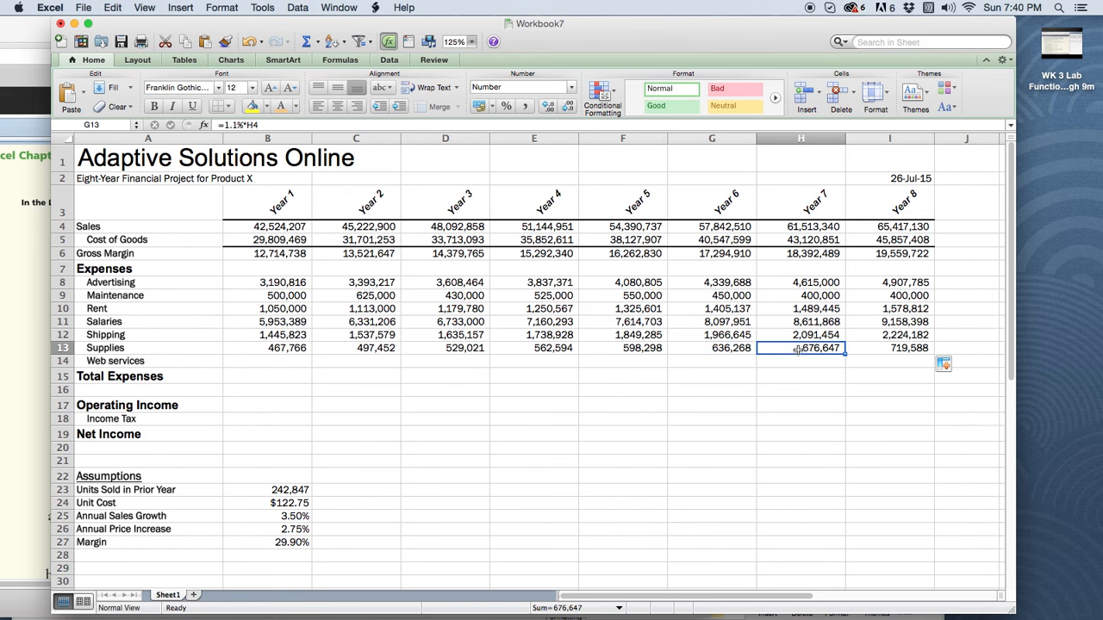
left_click(875, 351)
Consult the textbook's Year 1 Web Services instruction and enter 75,000 in cell B14.
left_click_drag(196, 25, 536, 24)
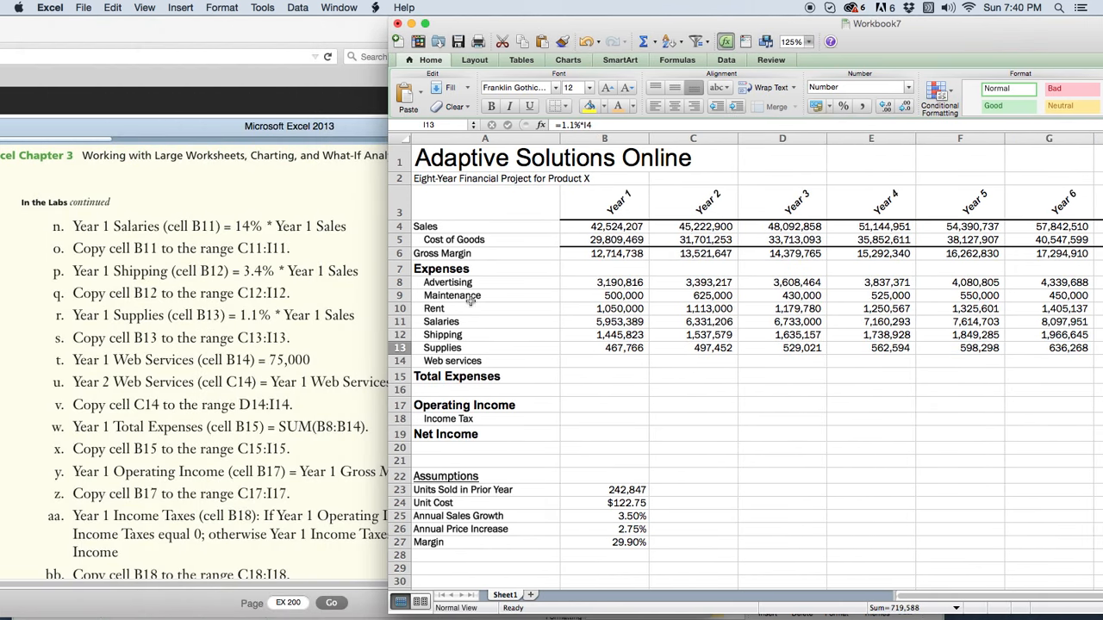
left_click(74, 363)
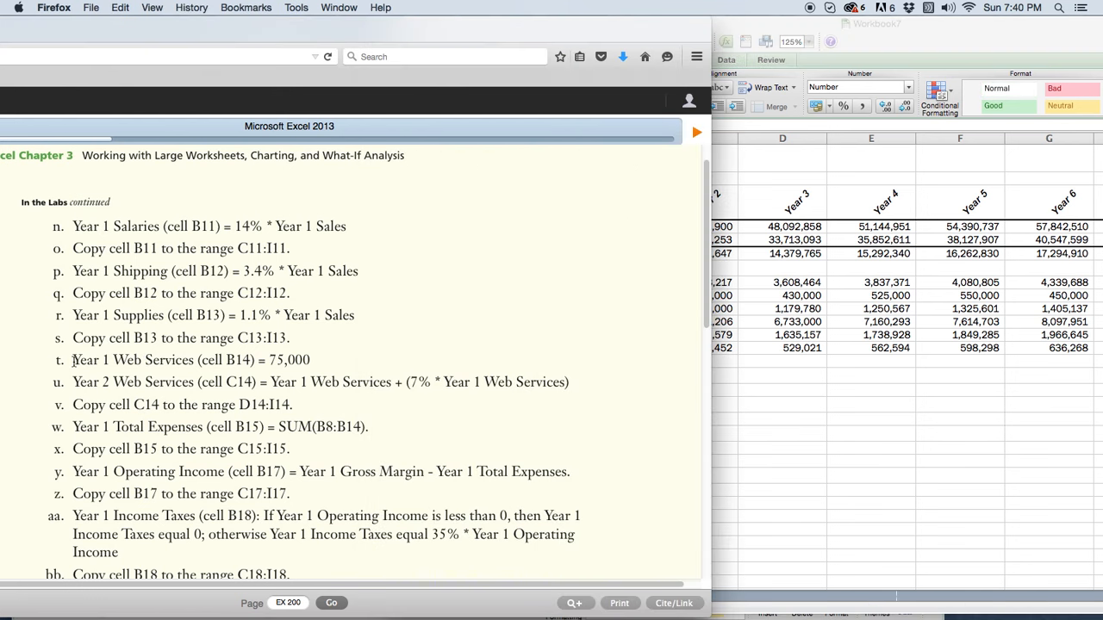
left_click(759, 362)
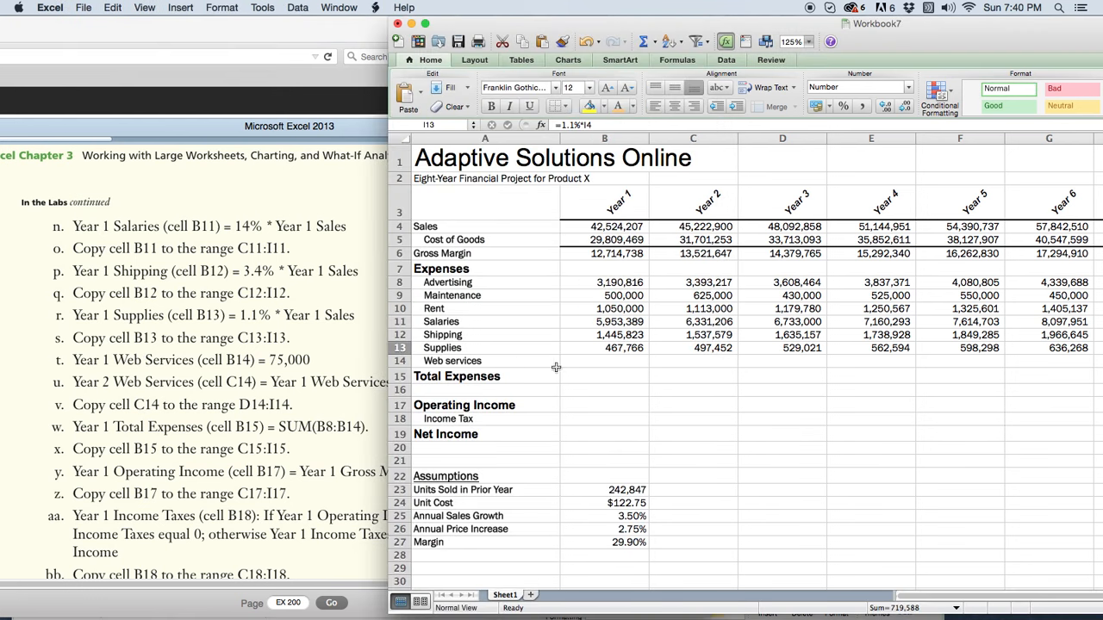
left_click(511, 362)
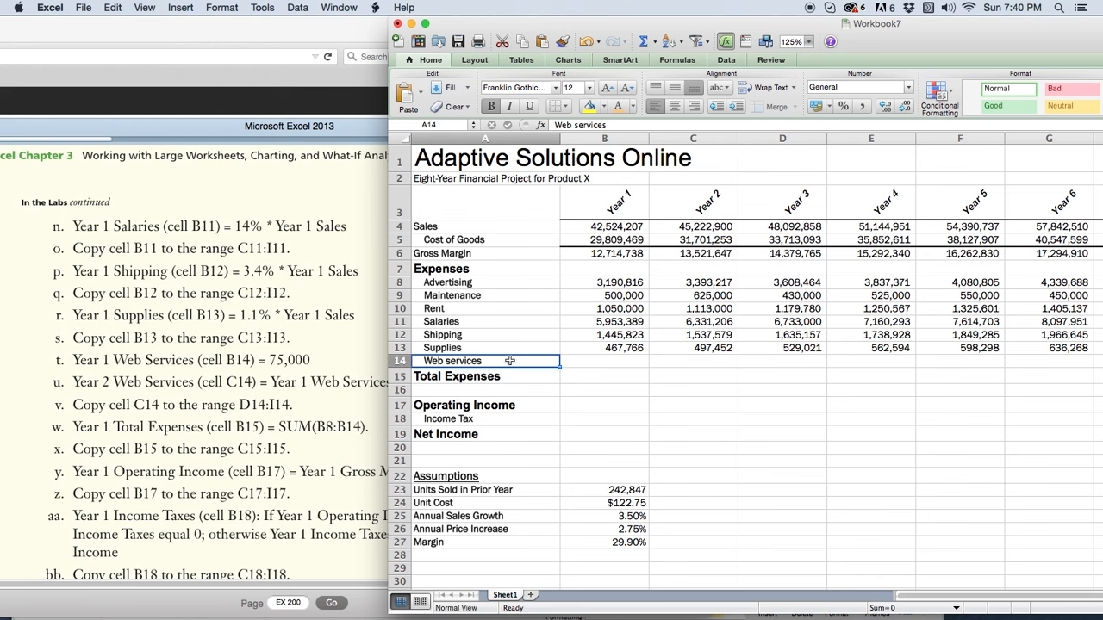
left_click(603, 360)
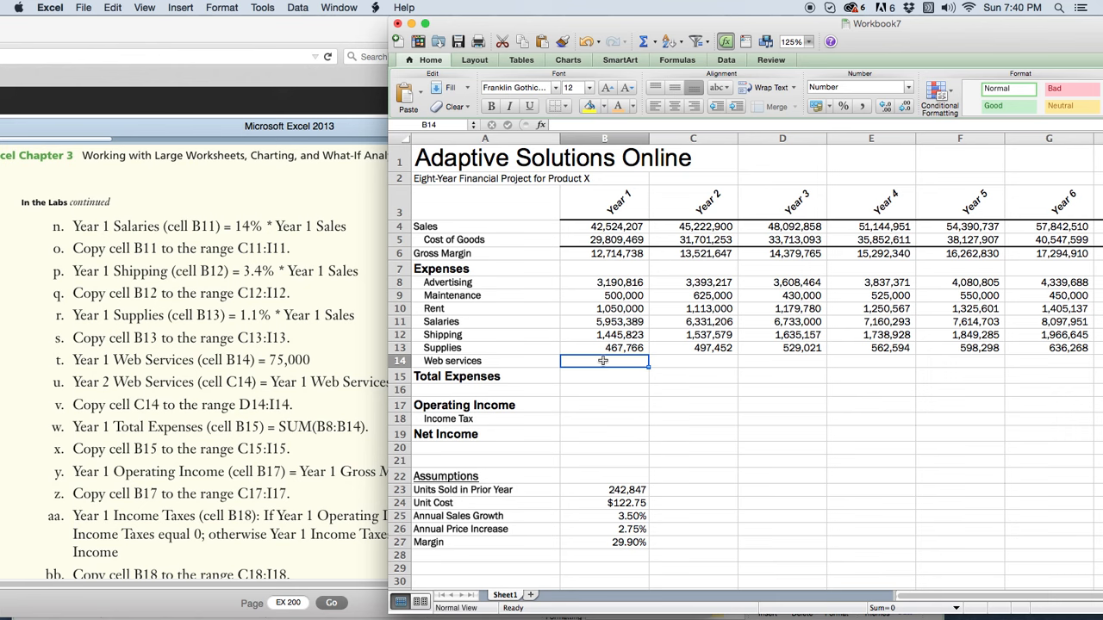
type("75,0")
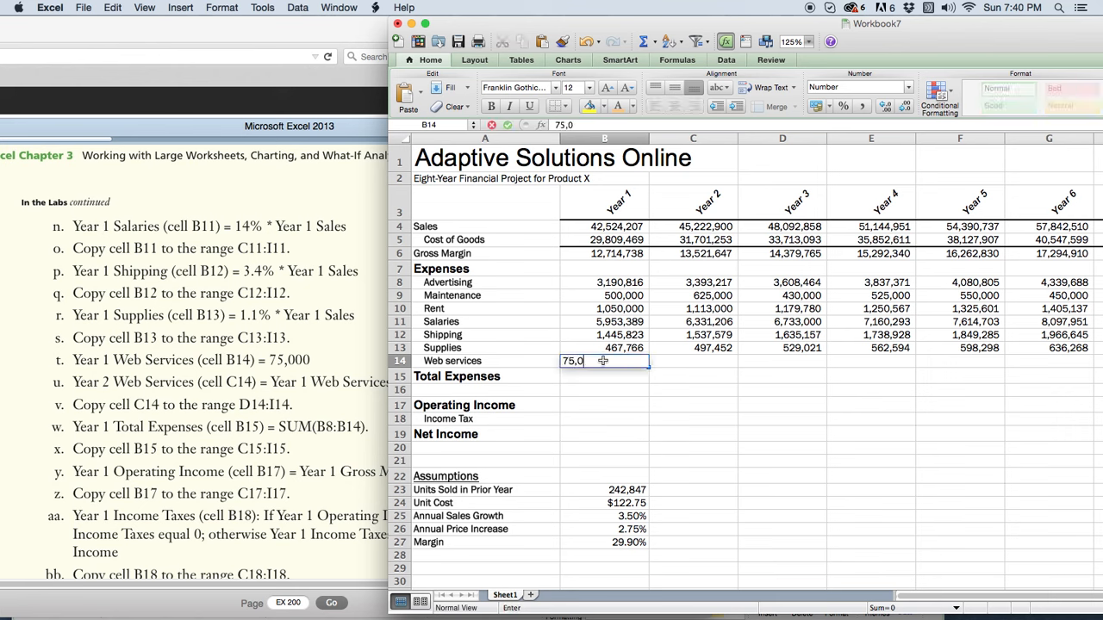
type("00")
left_click(507, 125)
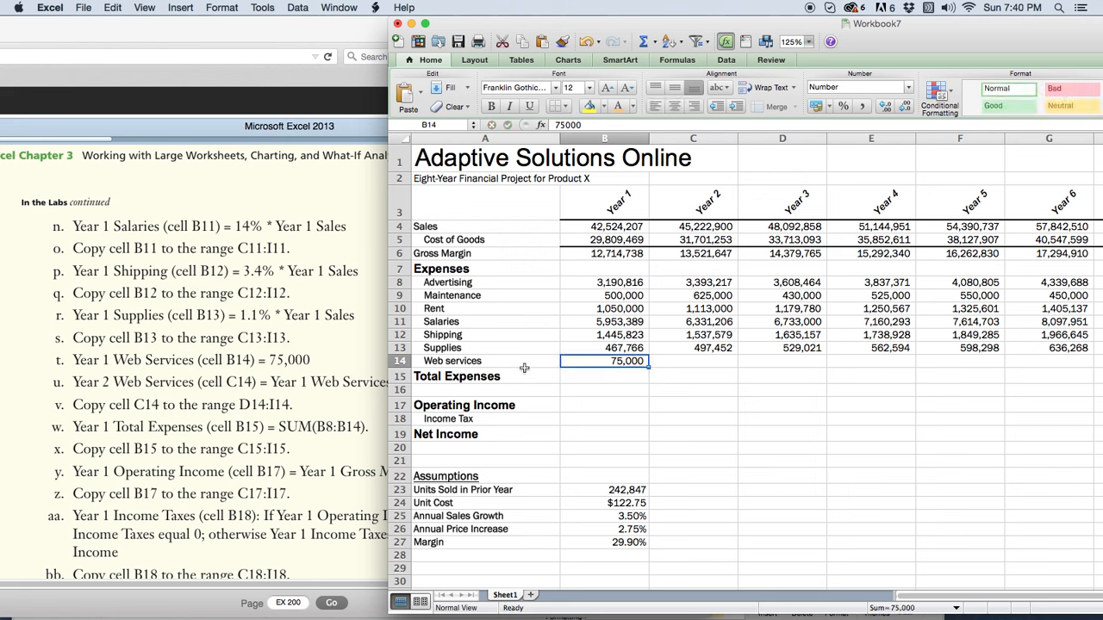
Consult the textbook's Year 2 Web Services instruction and enter the formula =B14+(7%*B14) in cell C14.
left_click(691, 360)
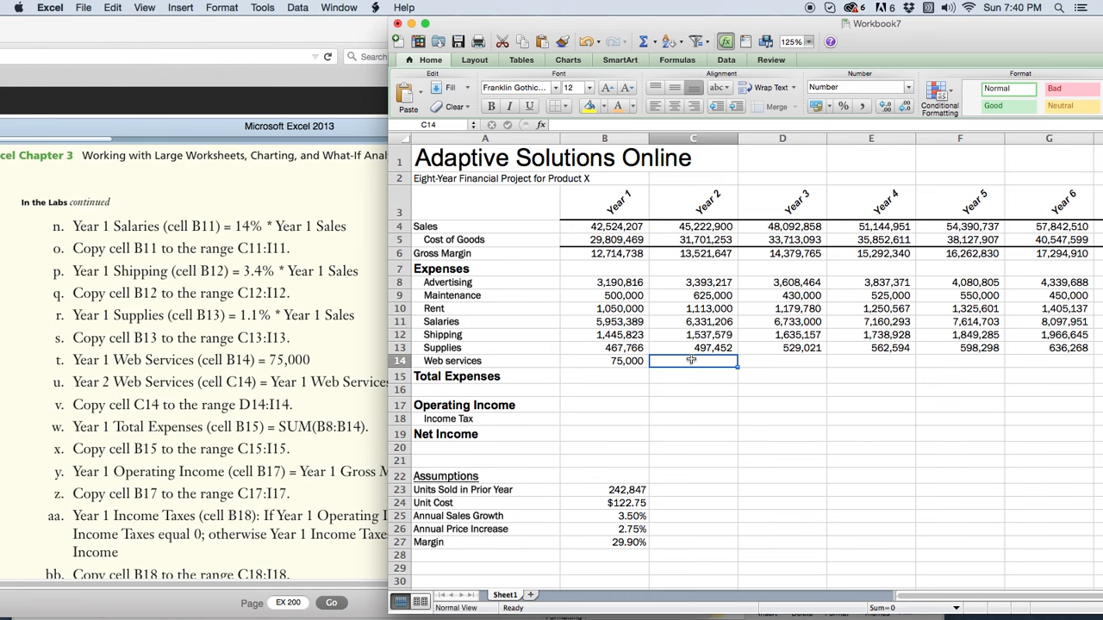
left_click(277, 385)
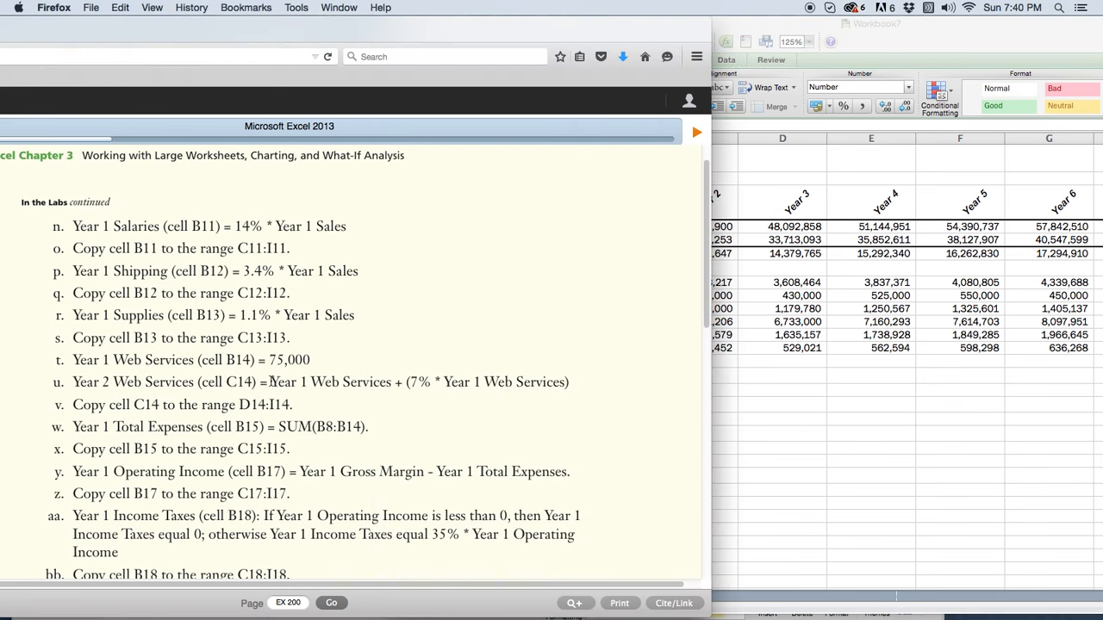
left_click_drag(272, 382, 564, 382)
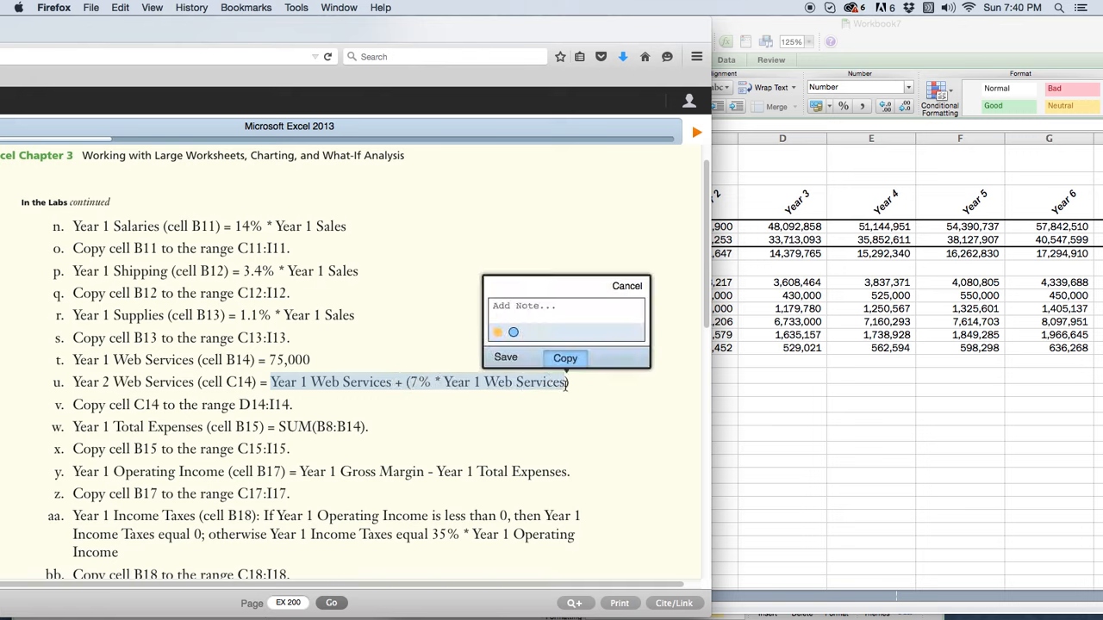
left_click(619, 286)
left_click(728, 364)
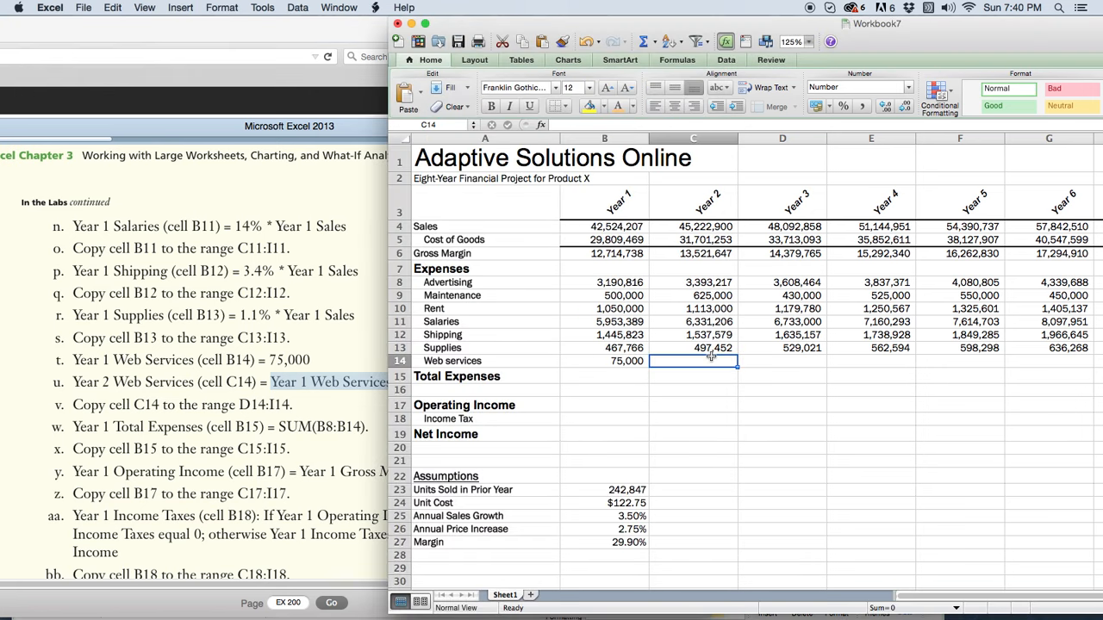
type("=")
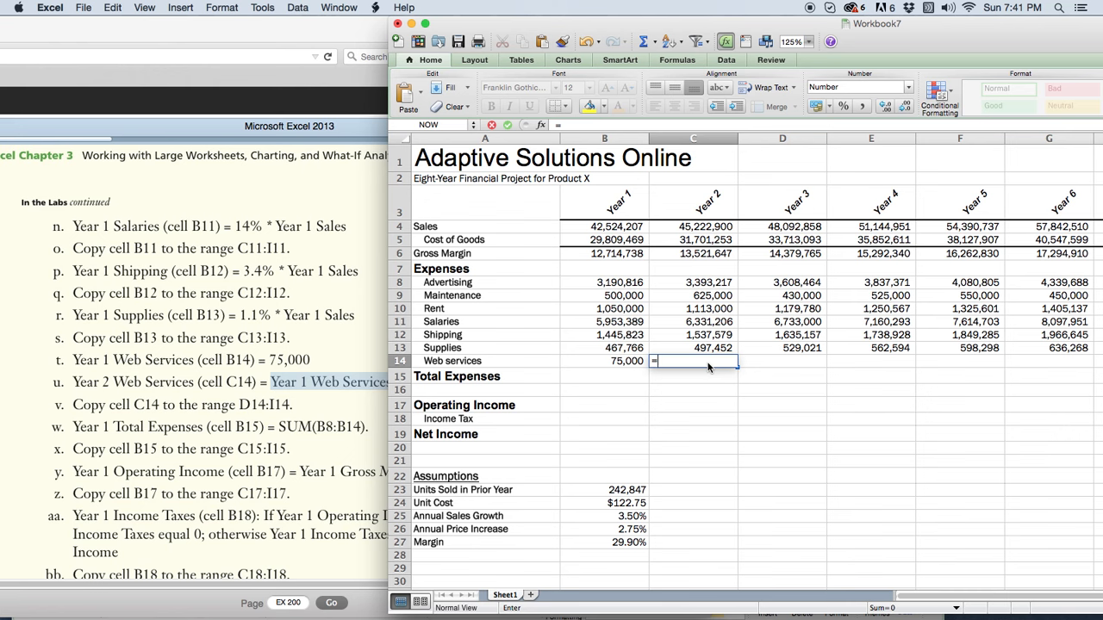
left_click(624, 363)
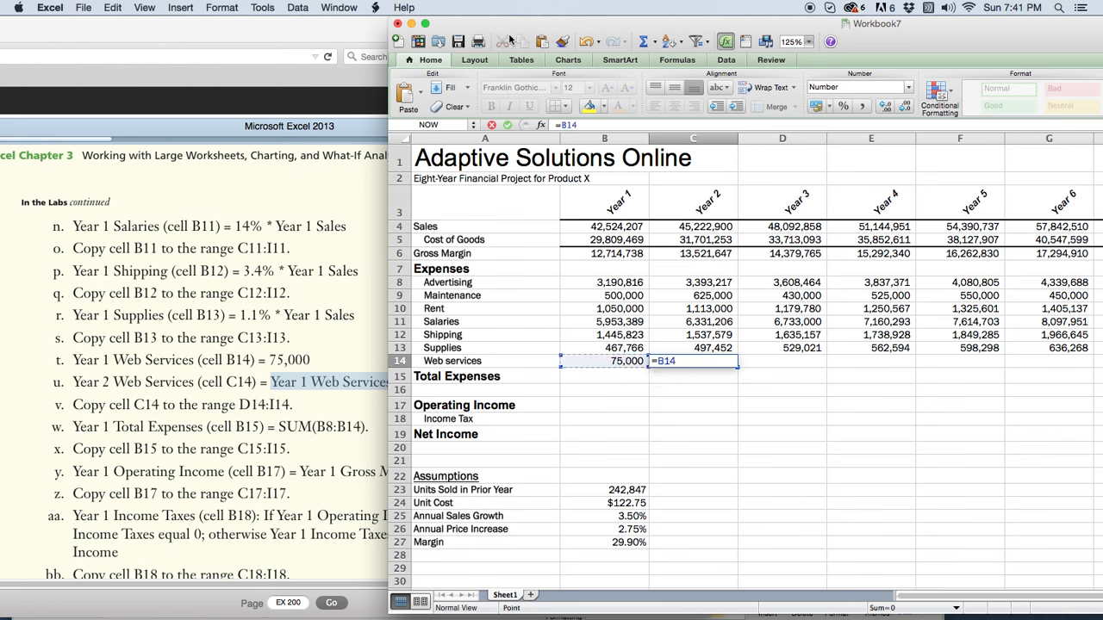
left_click_drag(499, 23, 572, 26)
type("+")
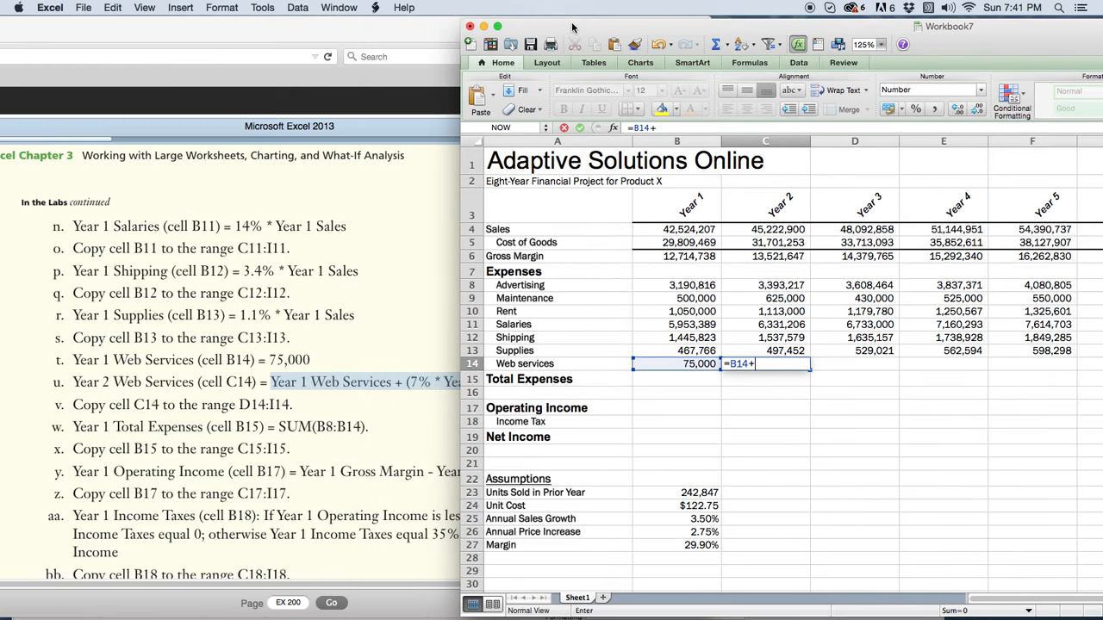
type("(7%*")
left_click(686, 365)
left_click(687, 365)
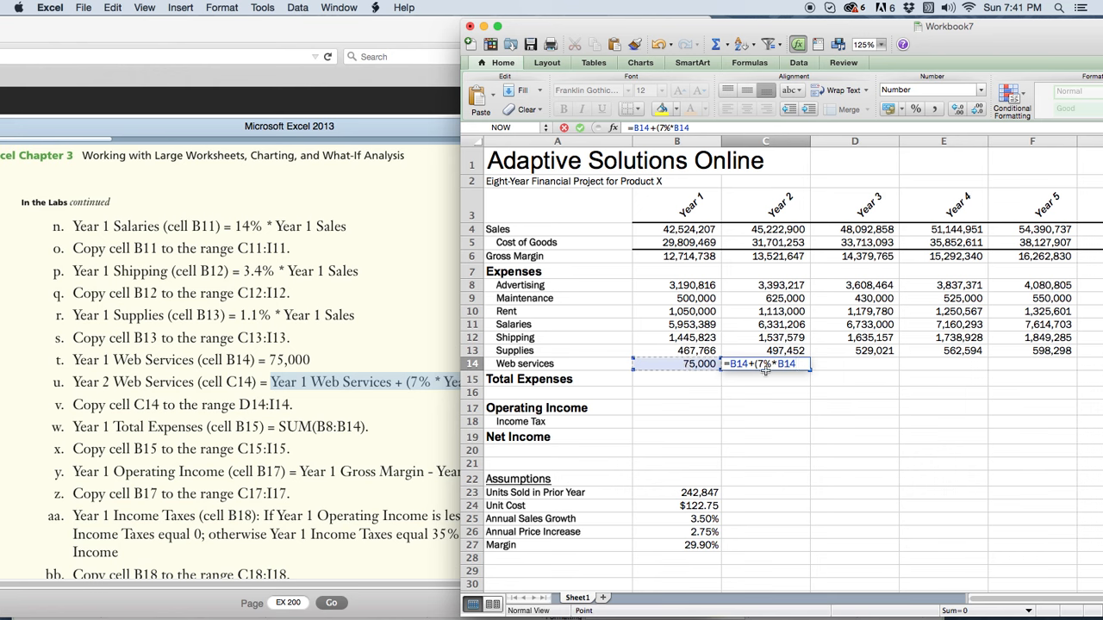
type(")")
left_click(578, 128)
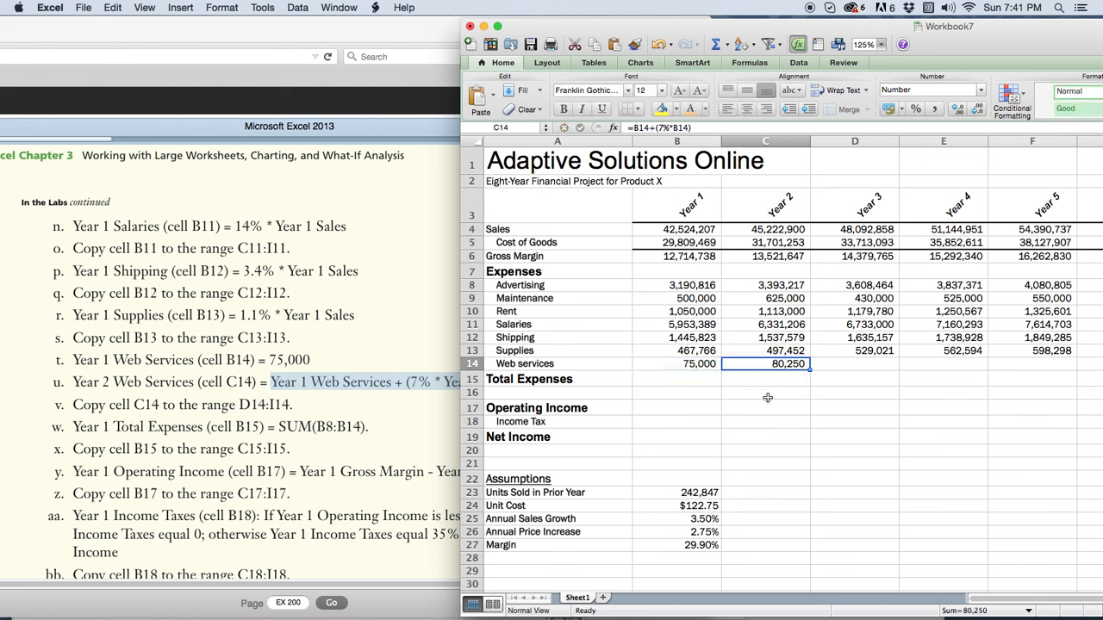
Enter the Year 3 Web Services formula =C14+(7%*C14) in cell D14.
left_click(838, 366)
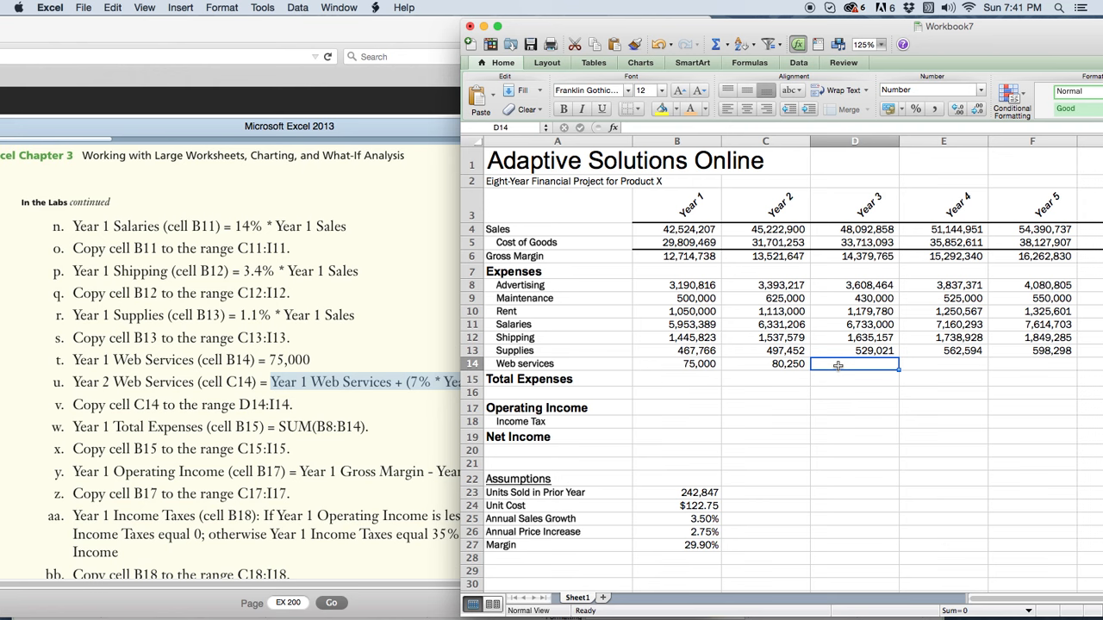
type("=")
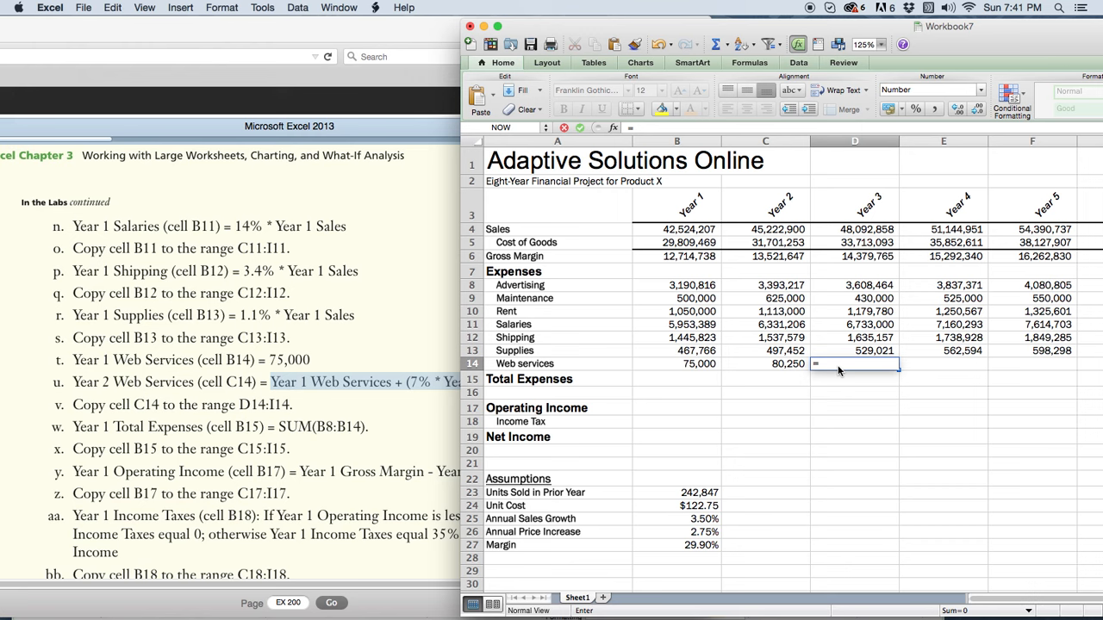
left_click(795, 366)
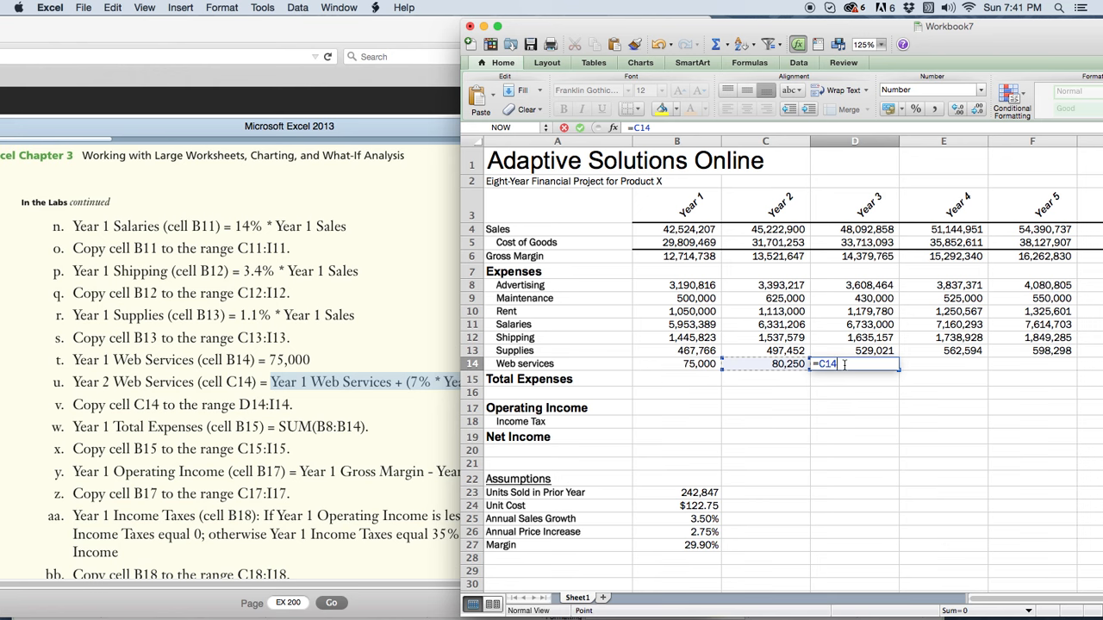
type("+(&")
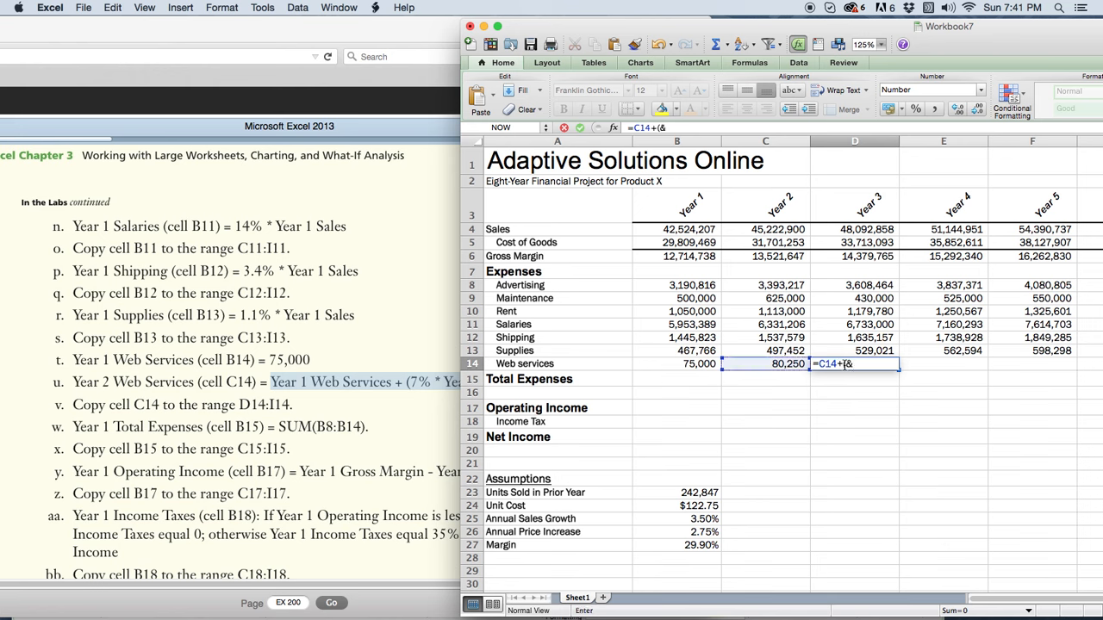
type("%")
key("BackSpace")
key("BackSpace")
type("7%*C14")
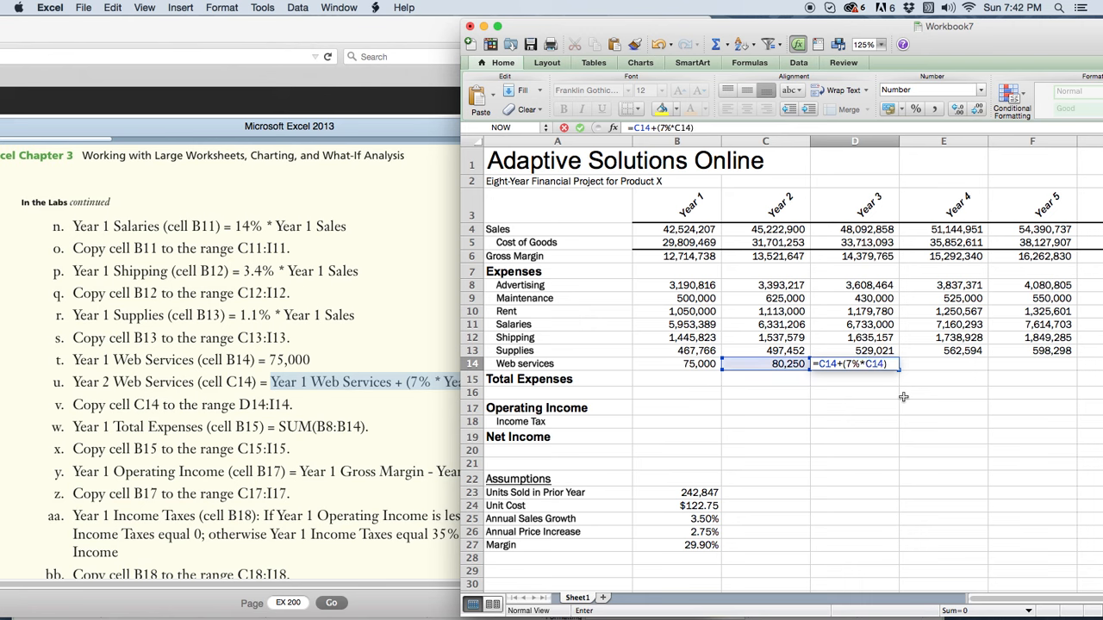
type(")")
left_click(579, 127)
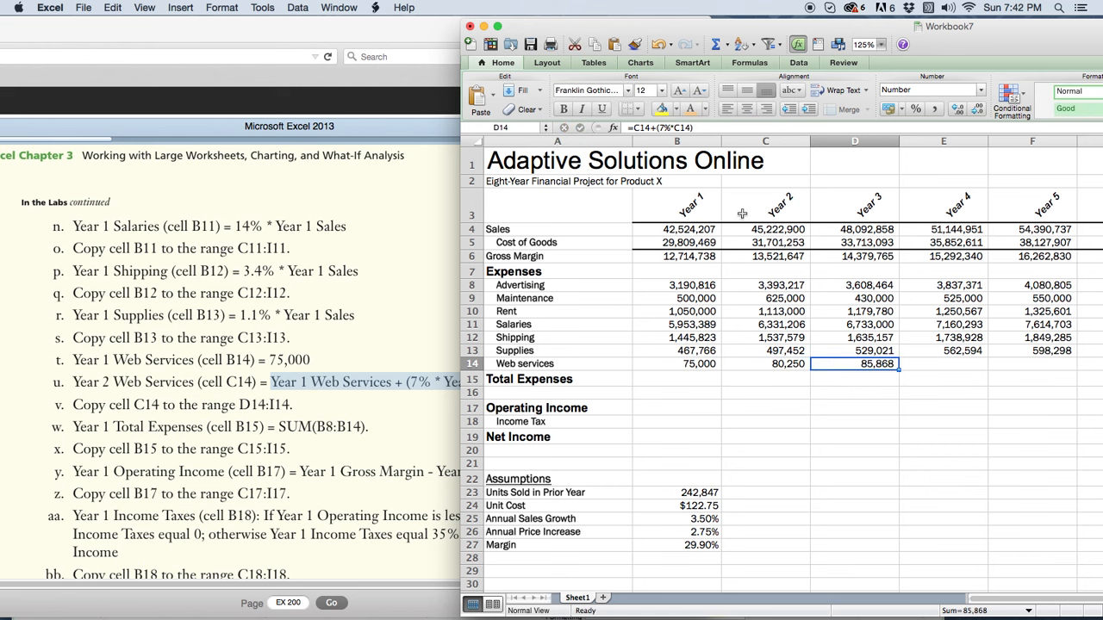
Copy the Web Services formula from D14 across to E14:I14 and check the copied formulas in E14, F14 and G14.
left_click(995, 38)
left_click_drag(995, 38, 588, 36)
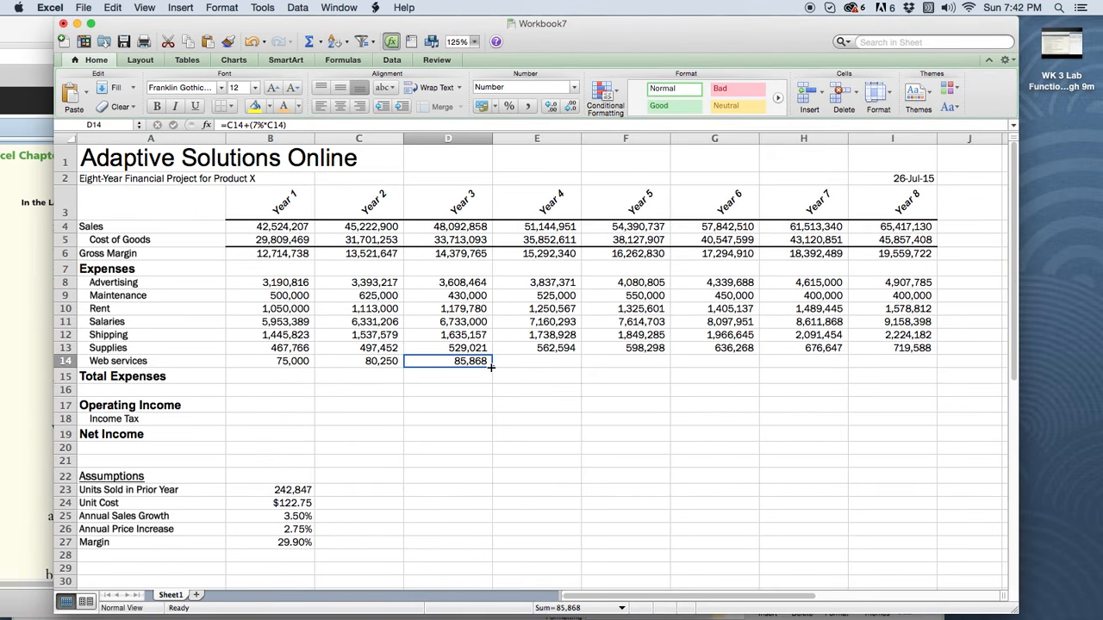
left_click_drag(491, 366, 887, 365)
left_click(557, 362)
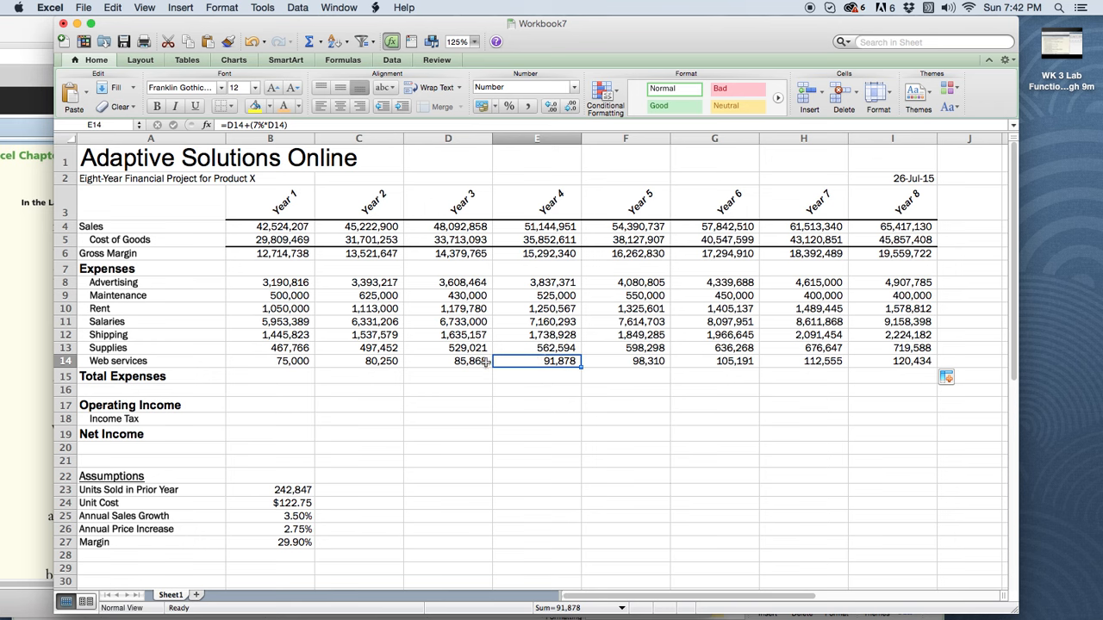
left_click(633, 362)
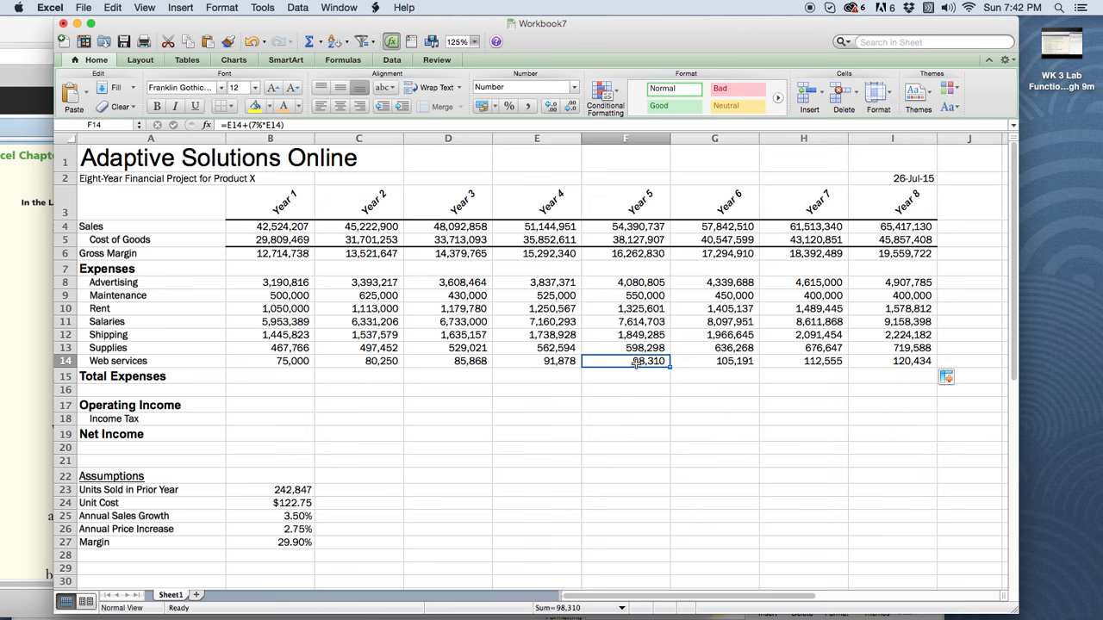
left_click(728, 363)
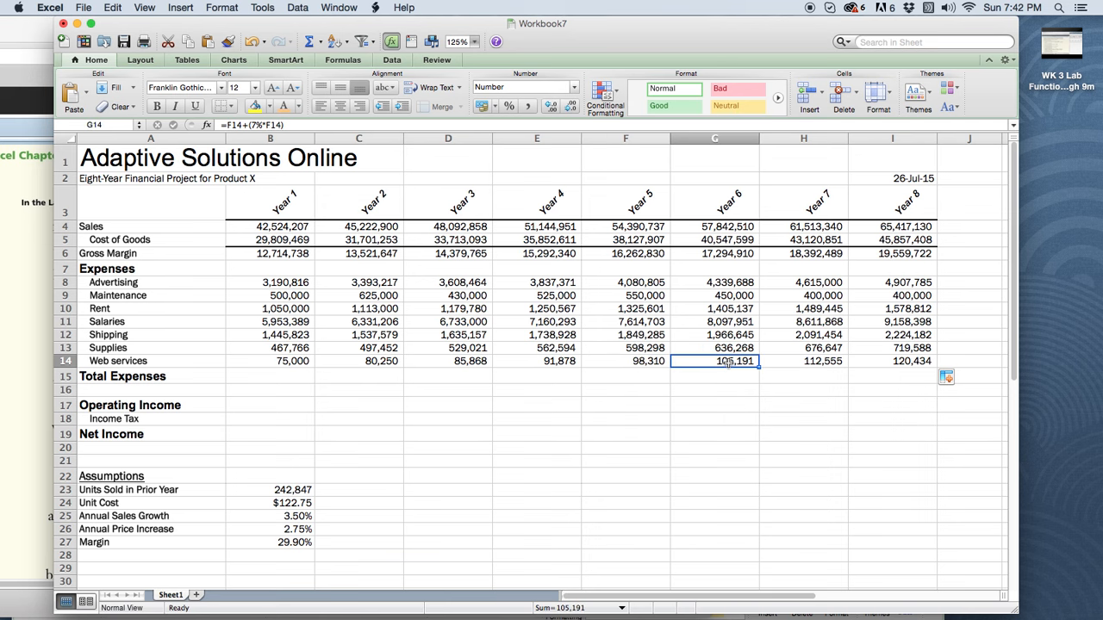
Consult the textbook's Year 1 Total Expenses instruction and enter the formula =SUM(B8:B14) in cell B15.
left_click_drag(452, 23, 763, 22)
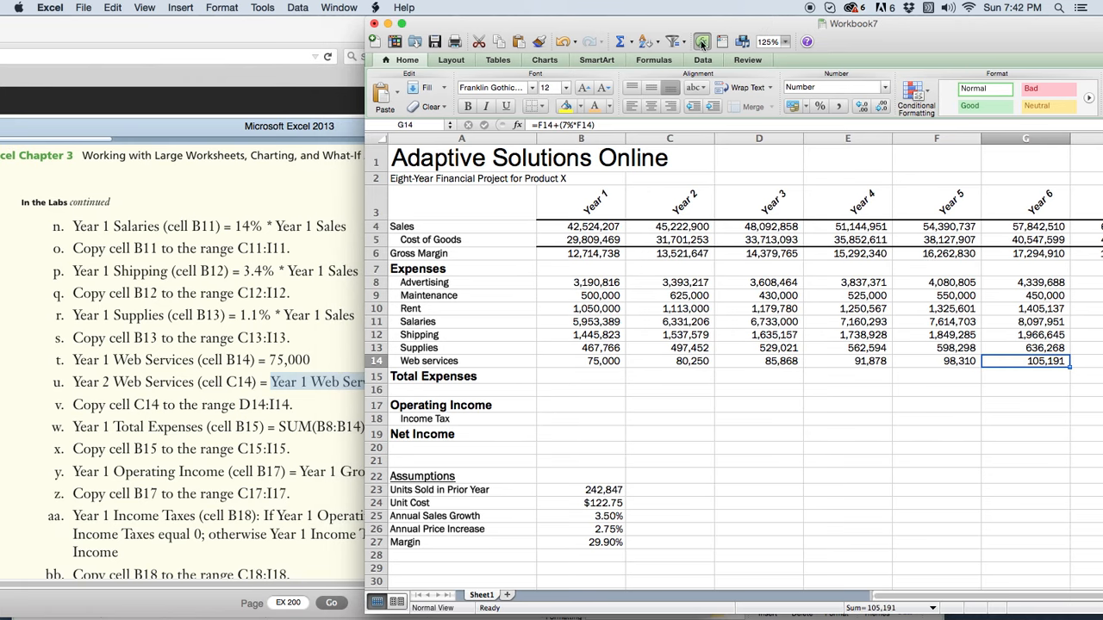
left_click(69, 428)
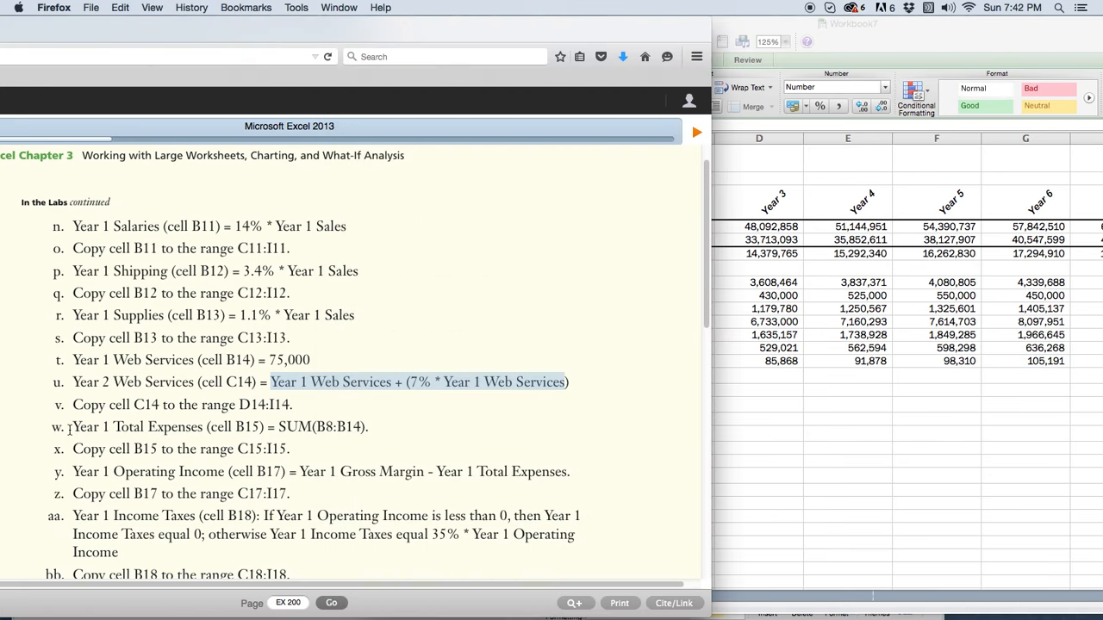
left_click(69, 427)
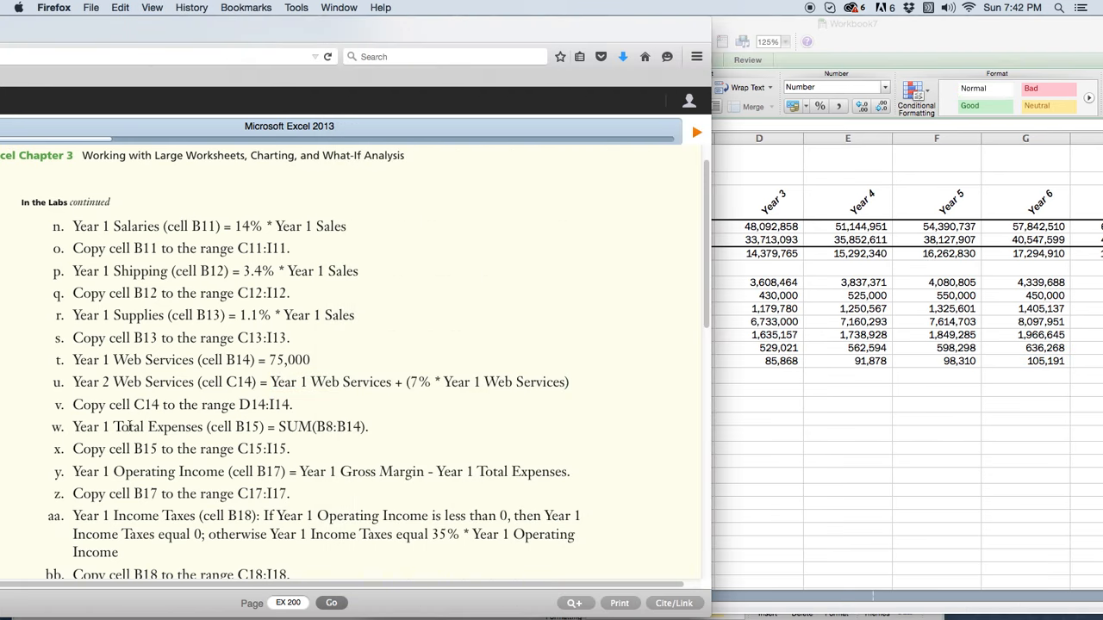
left_click(742, 407)
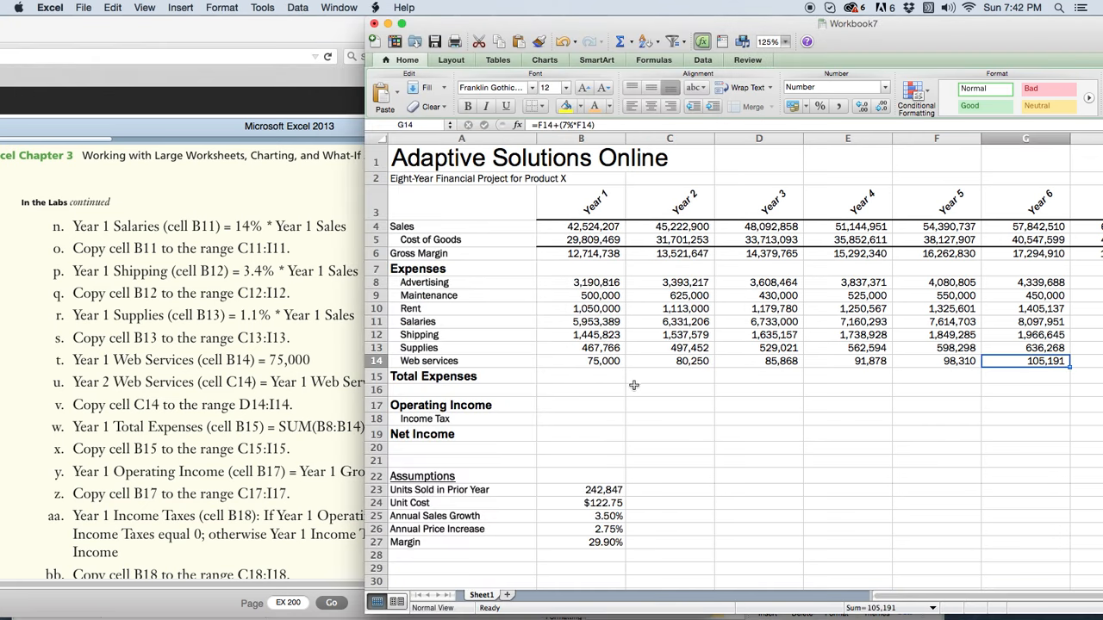
left_click(512, 375)
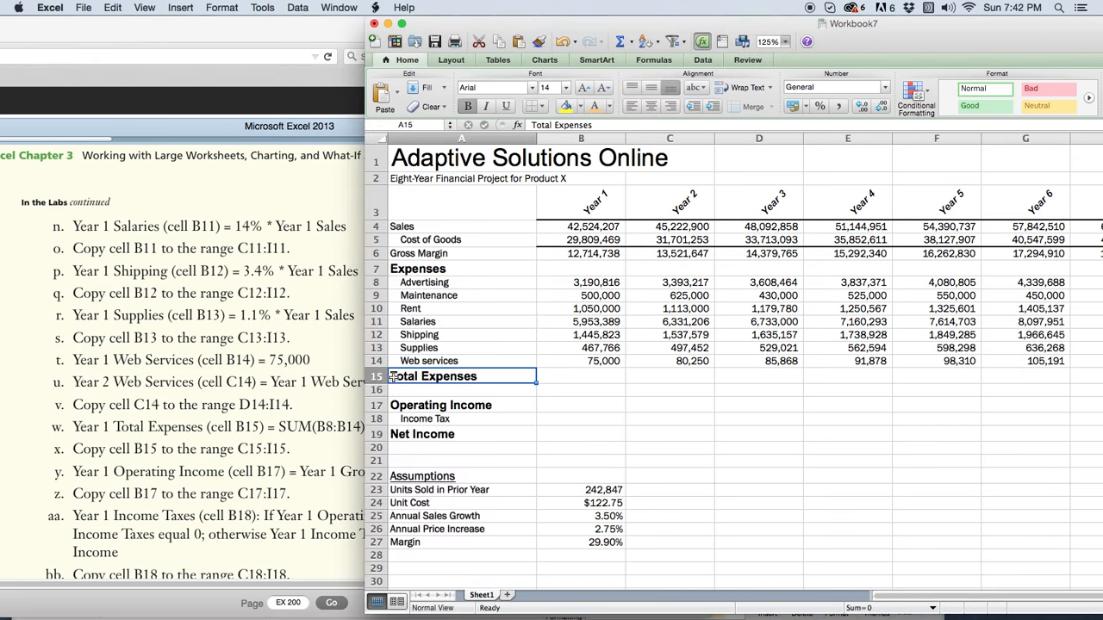
left_click(596, 377)
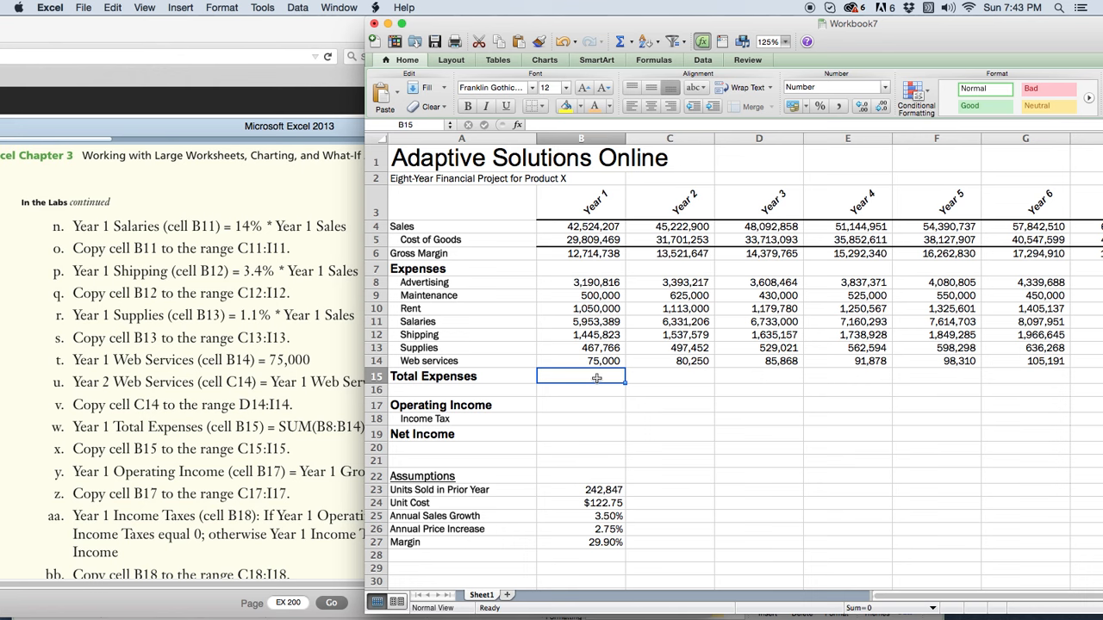
type("=")
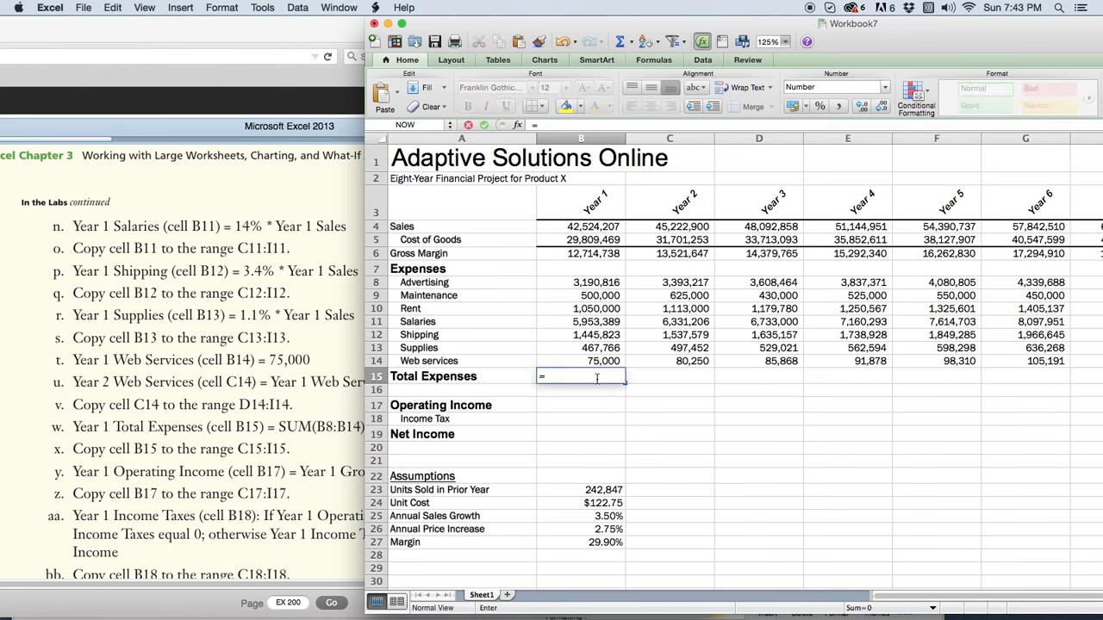
type("SUM")
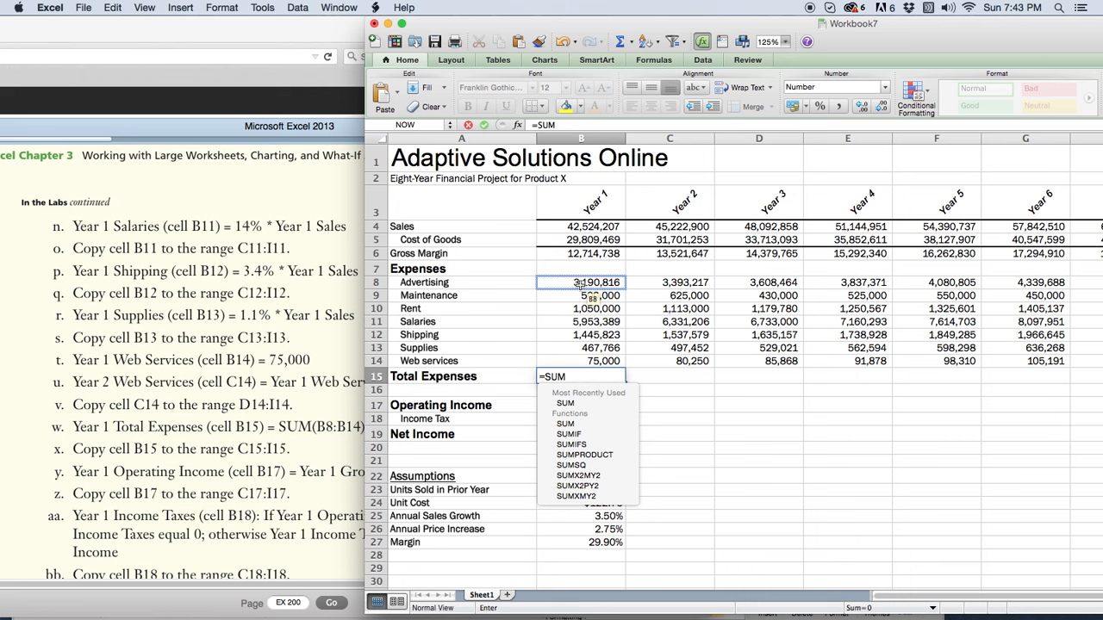
left_click_drag(578, 282, 585, 360)
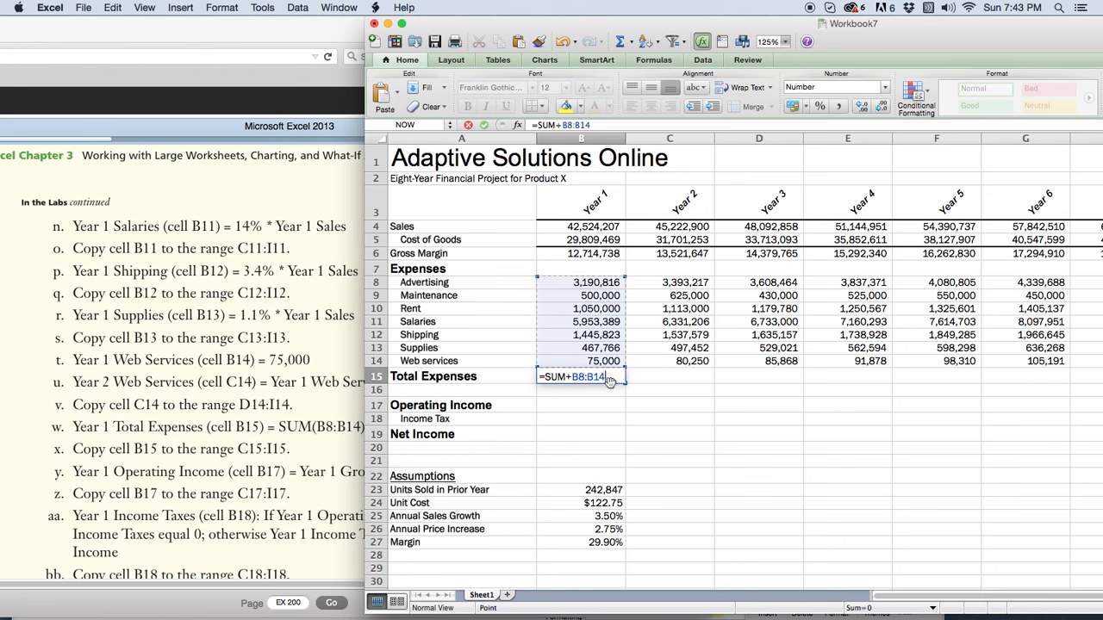
left_click(572, 377)
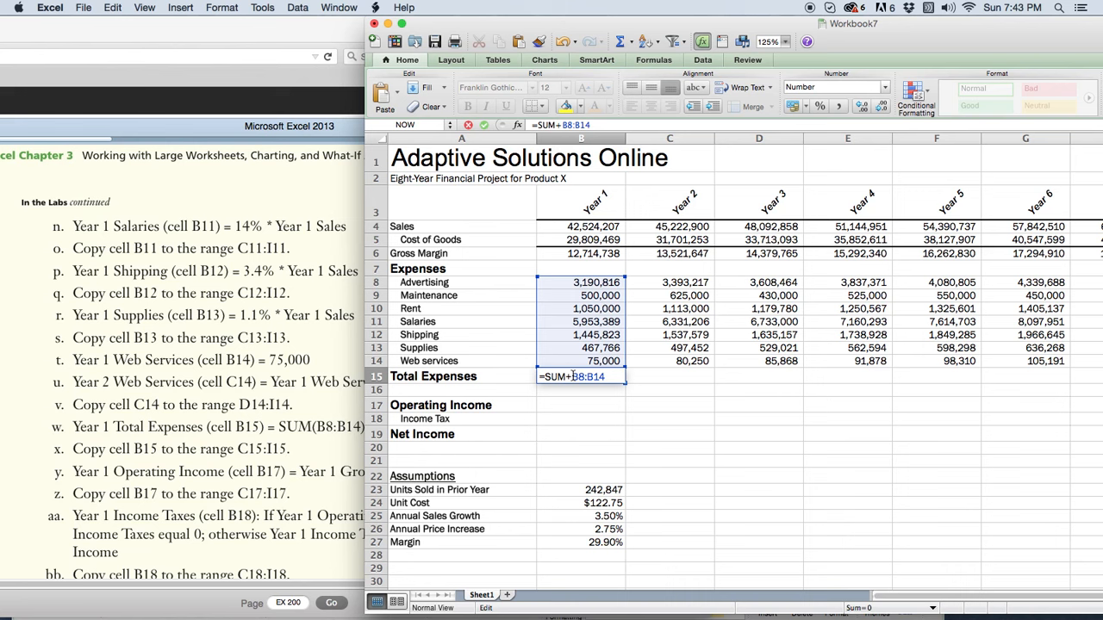
key("BackSpace")
type("(")
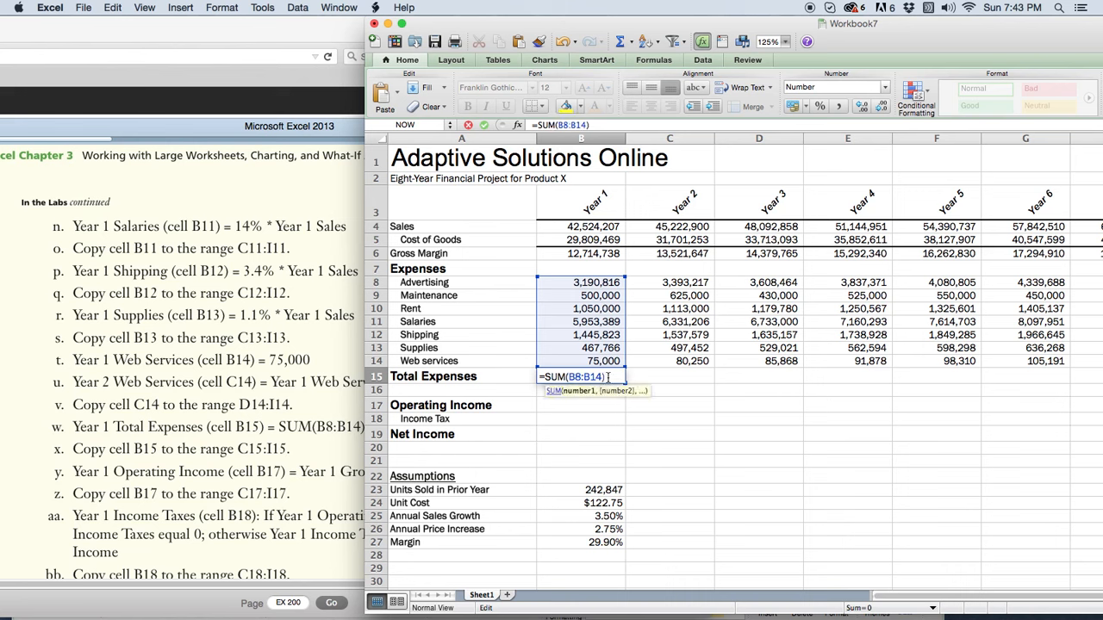
left_click(483, 125)
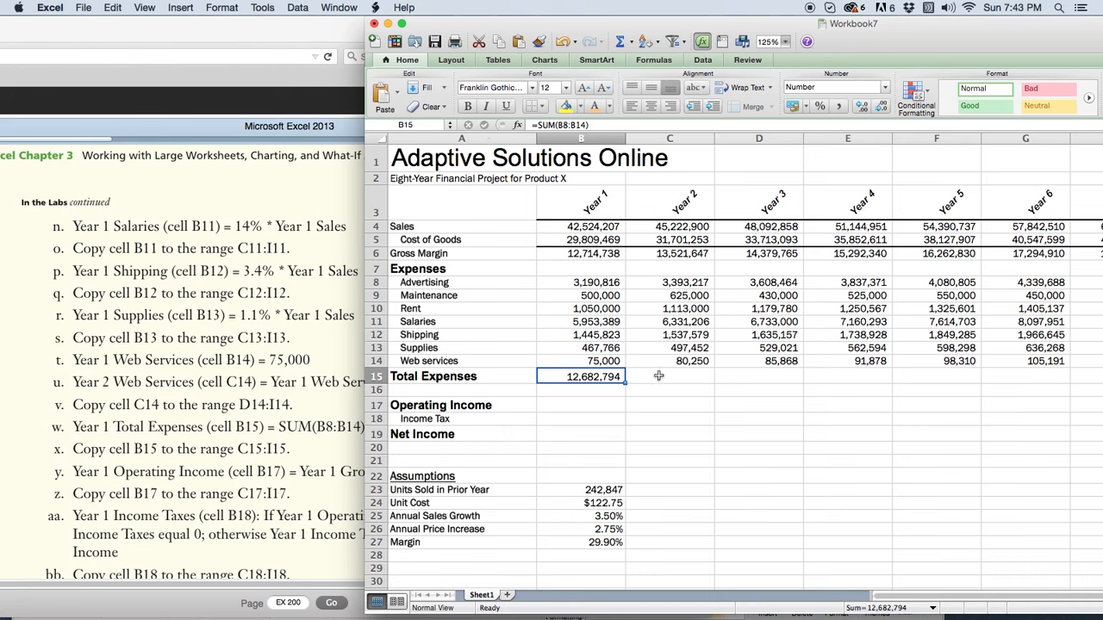
Total the Year 2 expenses in C8:C14 into cell C15 with the AutoSum Sum function and check the formula it inserts.
left_click(658, 376)
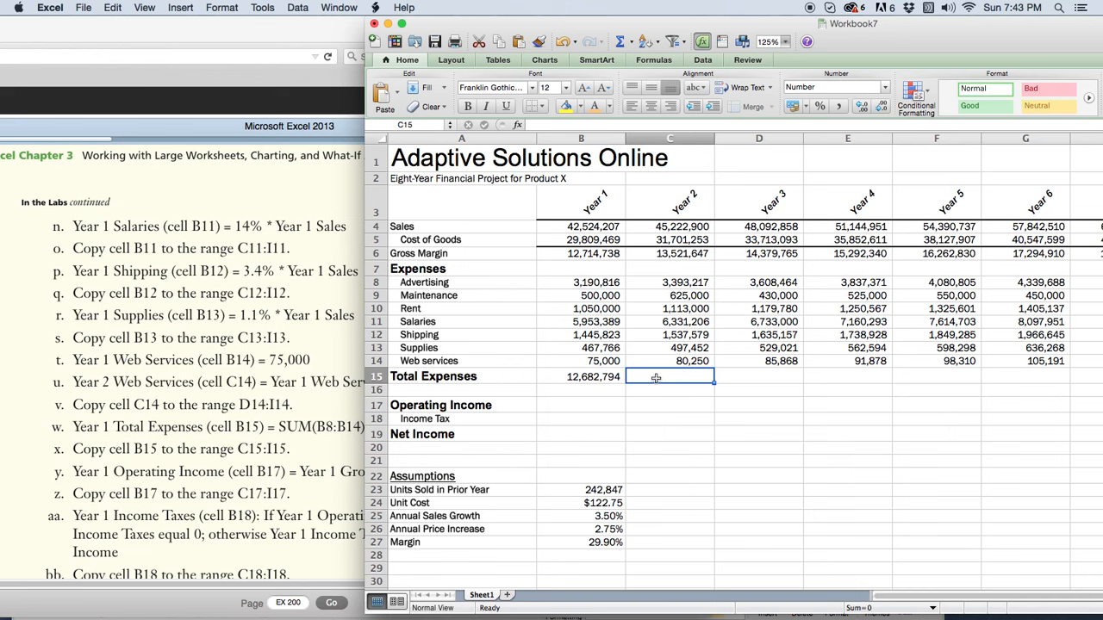
left_click(674, 286)
left_click_drag(674, 285, 674, 357)
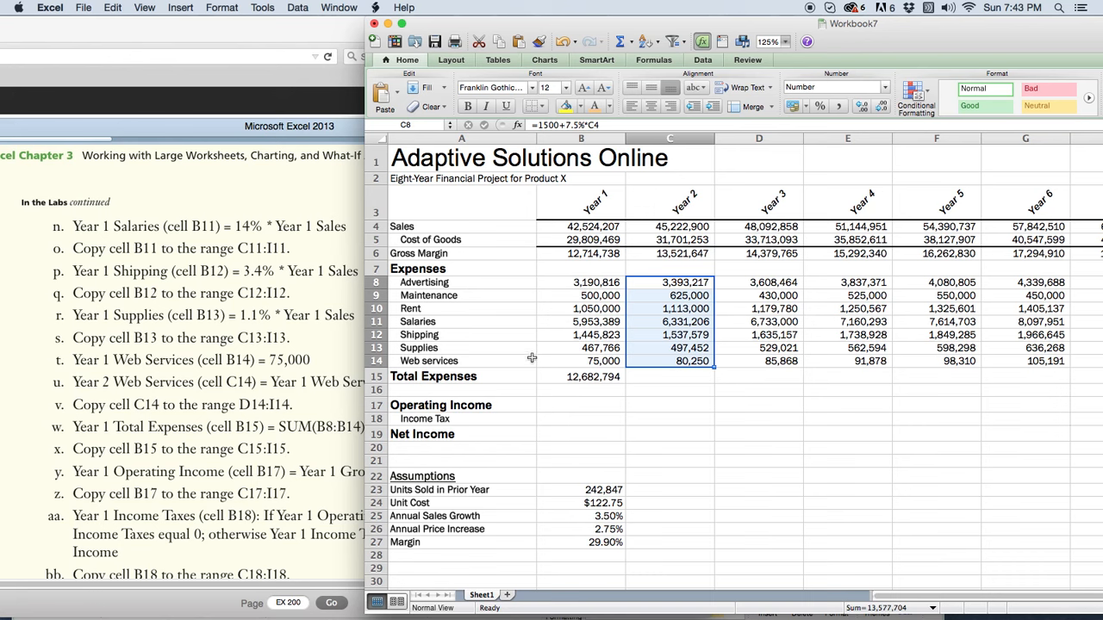
left_click(654, 61)
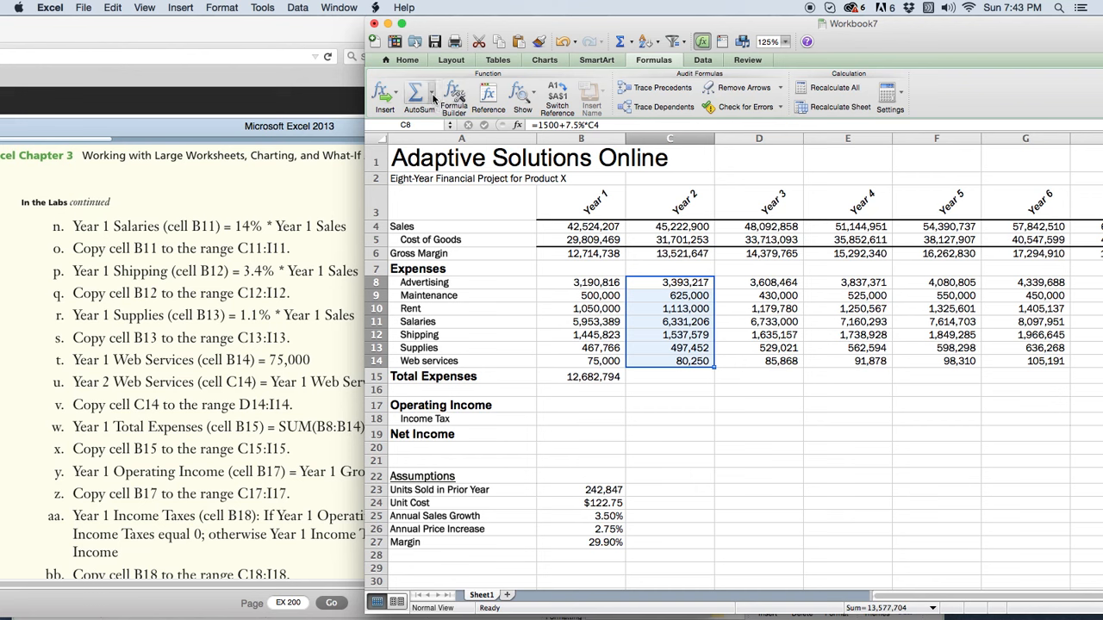
left_click(435, 108)
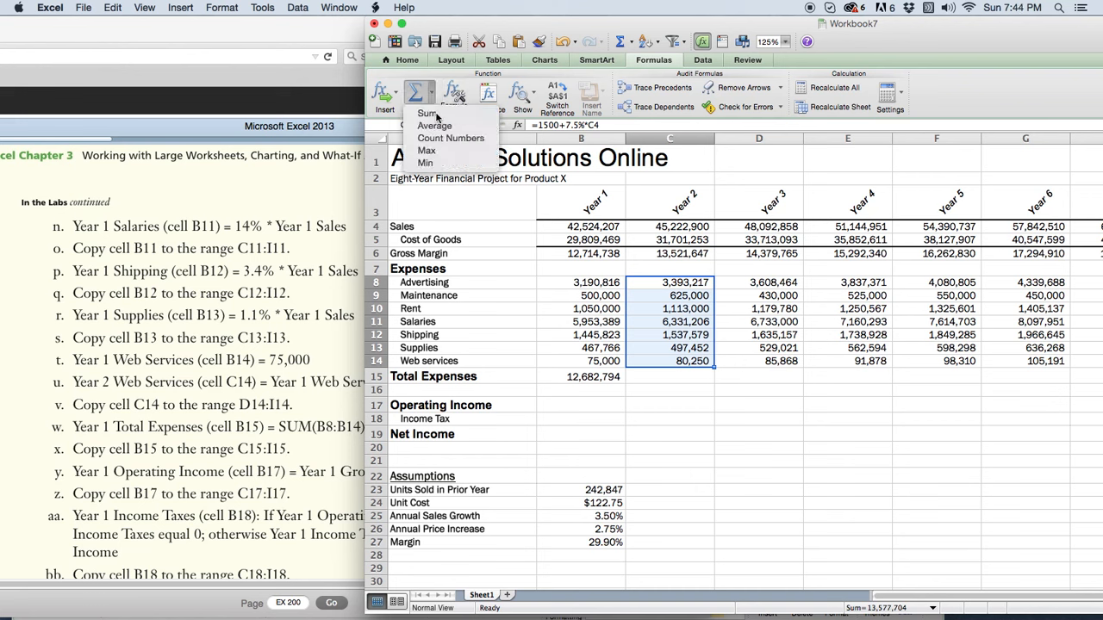
left_click(431, 113)
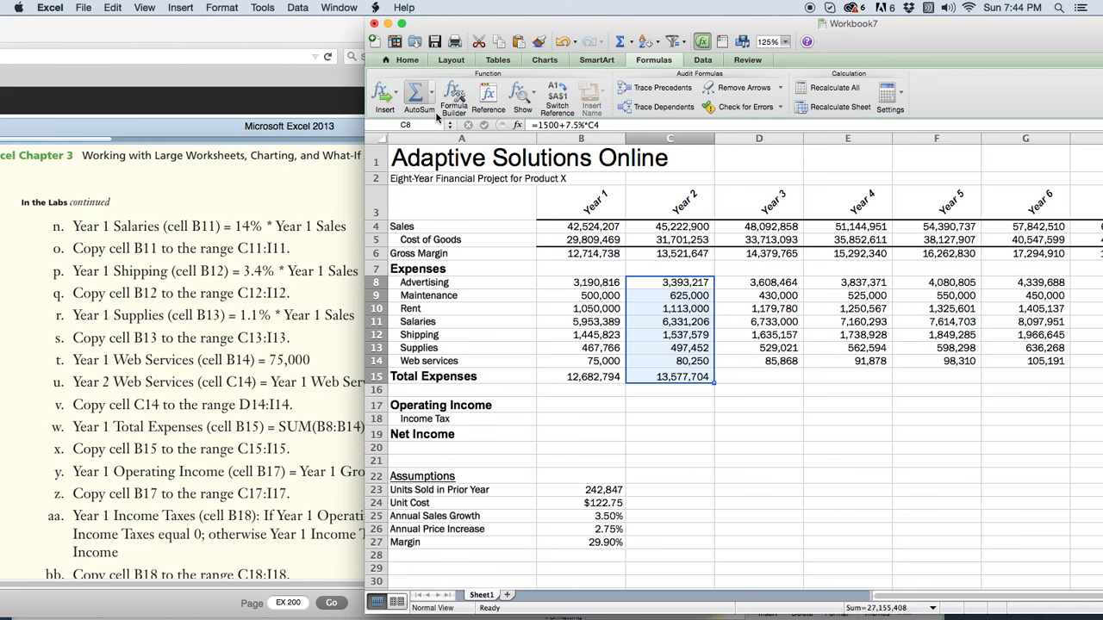
left_click(680, 379)
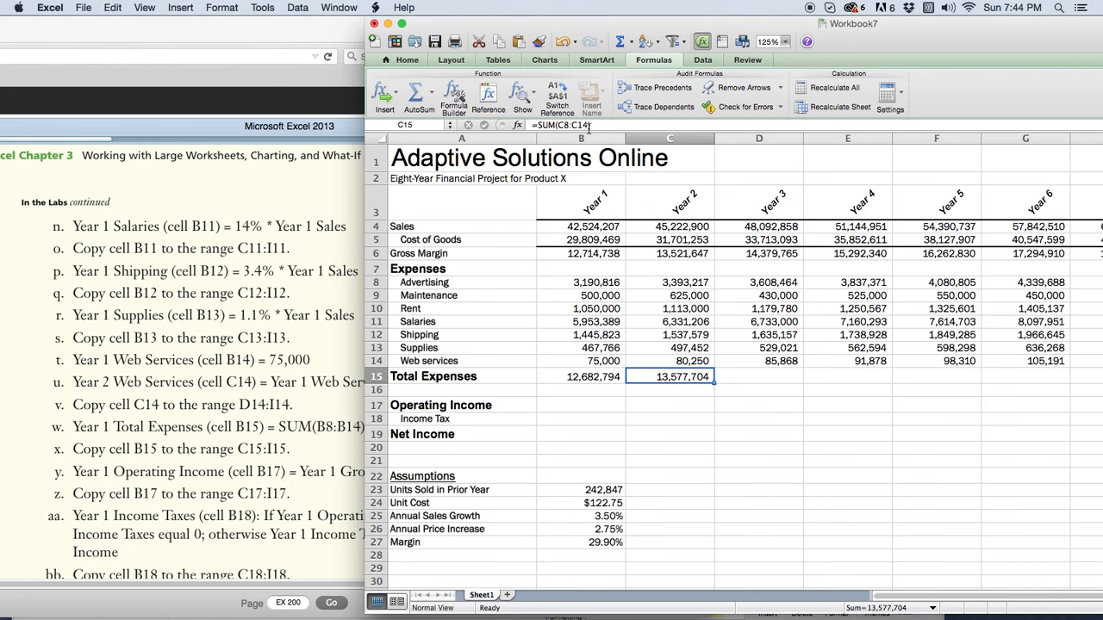
Total the Year 3 expenses in D8:D14 into cell D15 with the AutoSum Sum function.
left_click(763, 374)
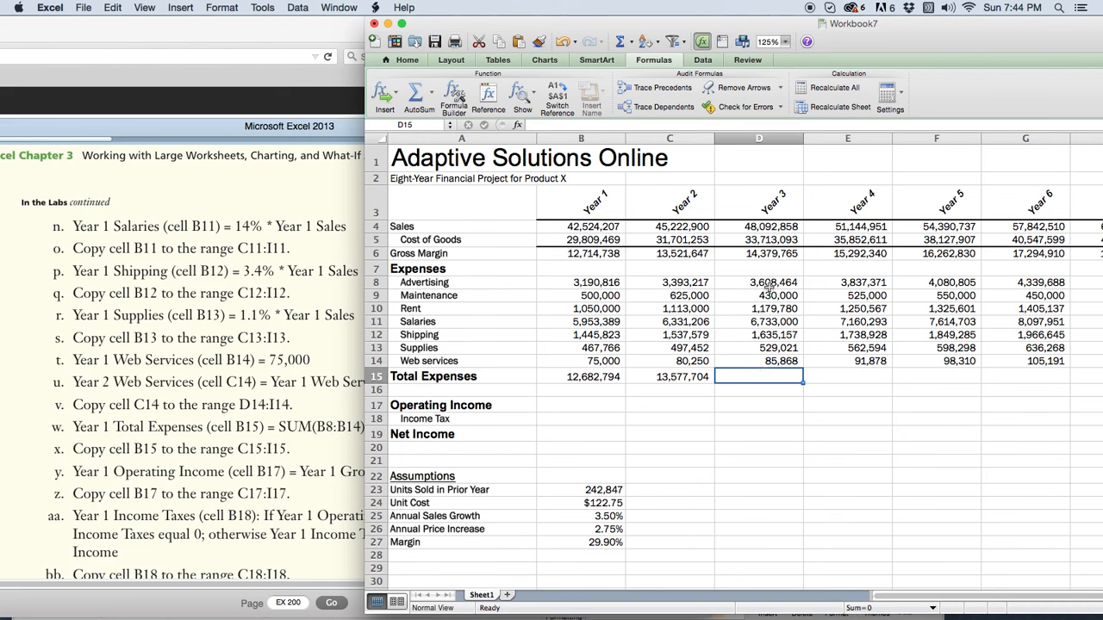
left_click_drag(769, 282, 771, 362)
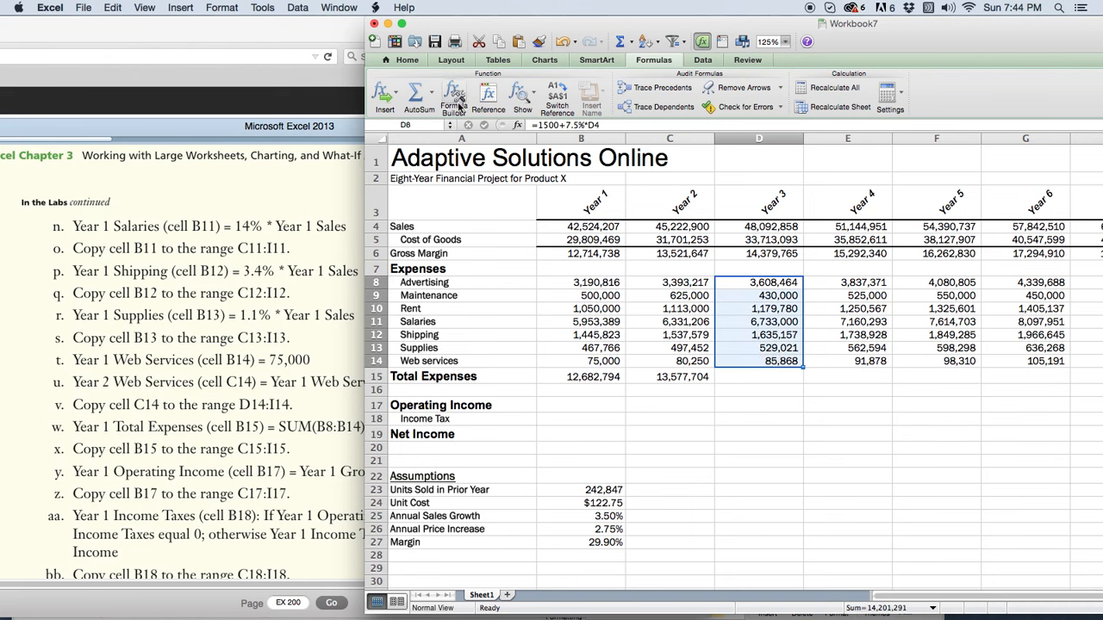
left_click(433, 98)
left_click(448, 112)
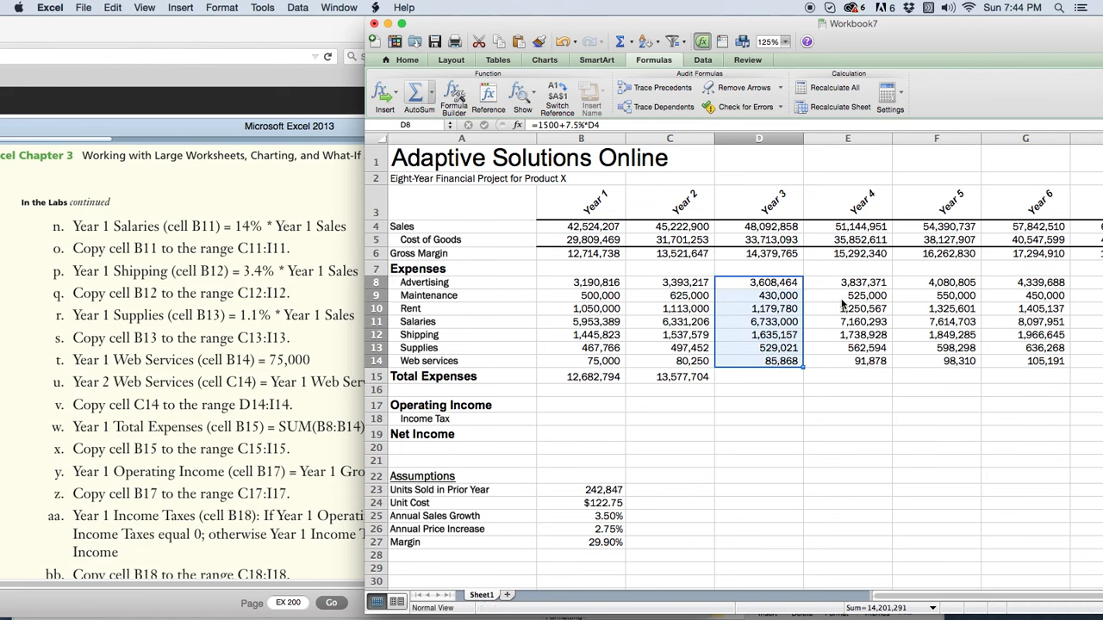
Total the Year 4 expenses in E8:E14 into cell E15 with the AutoSum Sum function.
left_click(853, 376)
left_click_drag(850, 284, 848, 360)
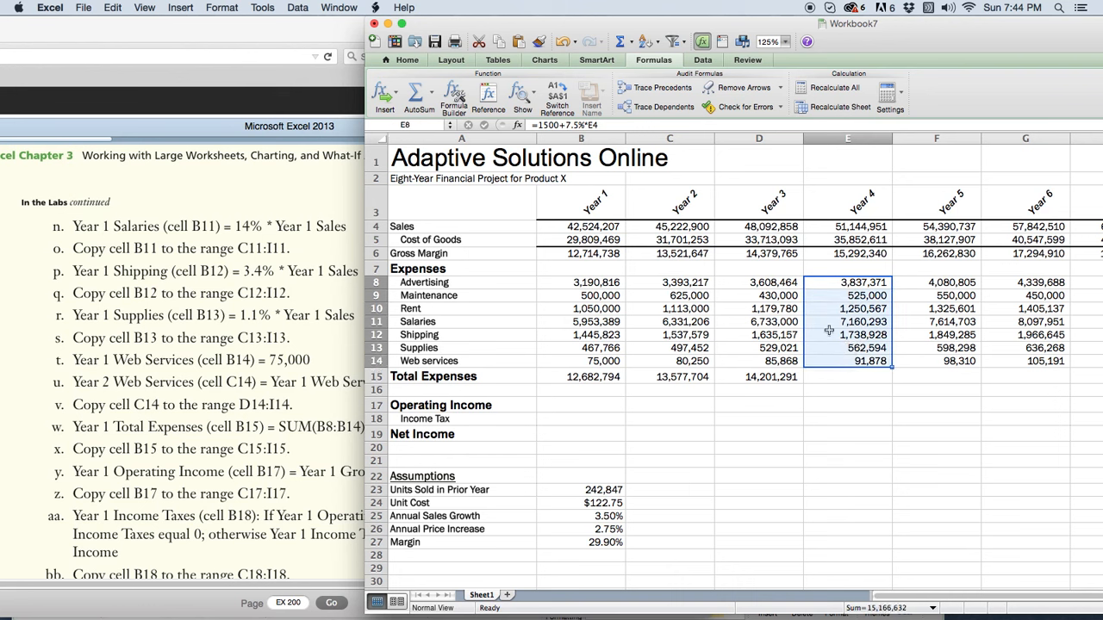
left_click(432, 93)
left_click(444, 110)
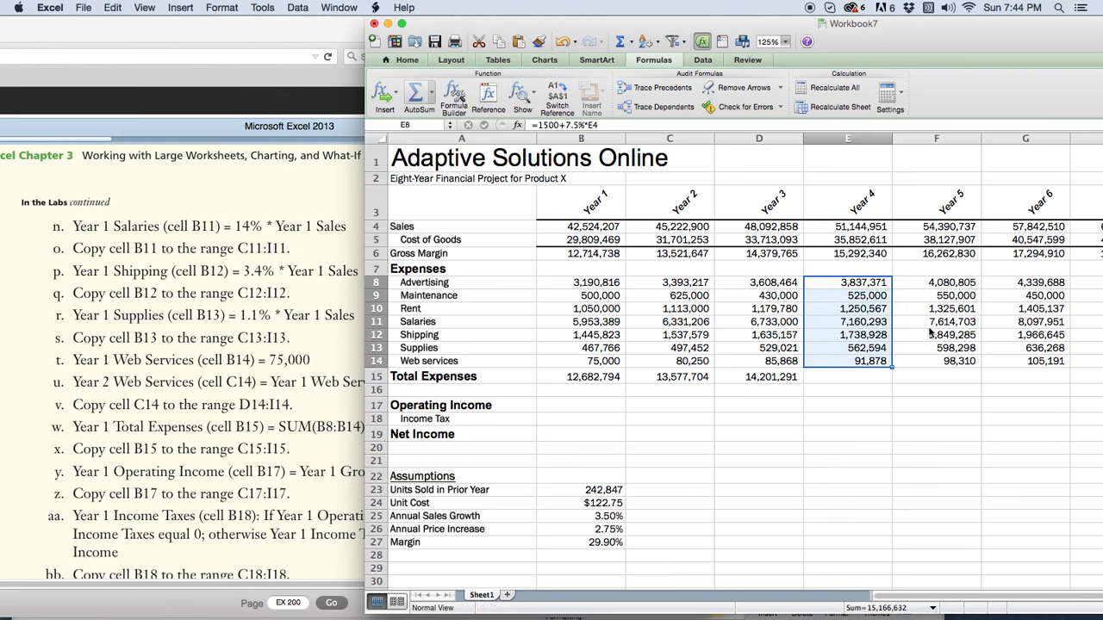
Total the Year 5 expenses in F8:F14 into cell F15 with the AutoSum Sum function.
left_click(946, 379)
left_click_drag(941, 286, 947, 360)
left_click(432, 93)
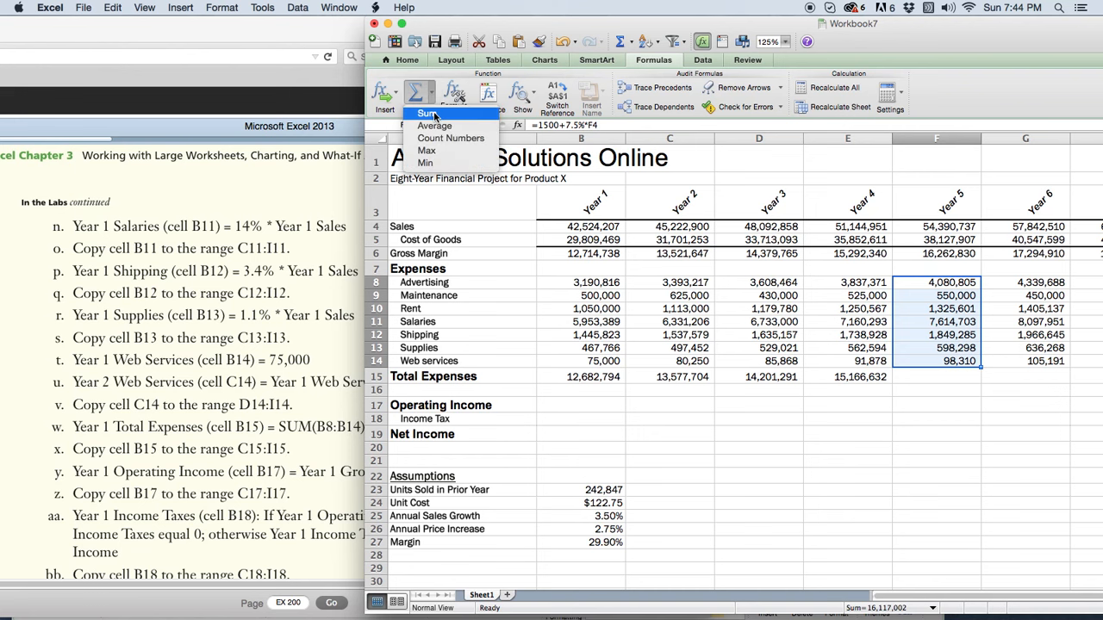
left_click(426, 112)
left_click_drag(948, 20, 661, 20)
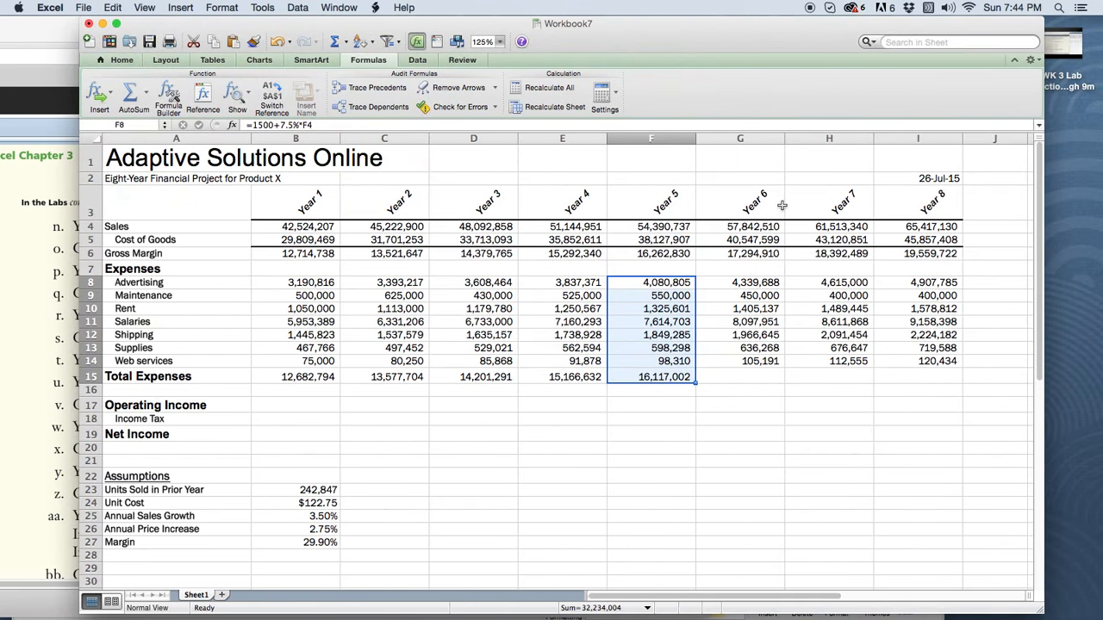
Total the Year 6 expenses in G8:G14 into cell G15 with the AutoSum Sum function.
left_click_drag(756, 282, 755, 361)
left_click(146, 93)
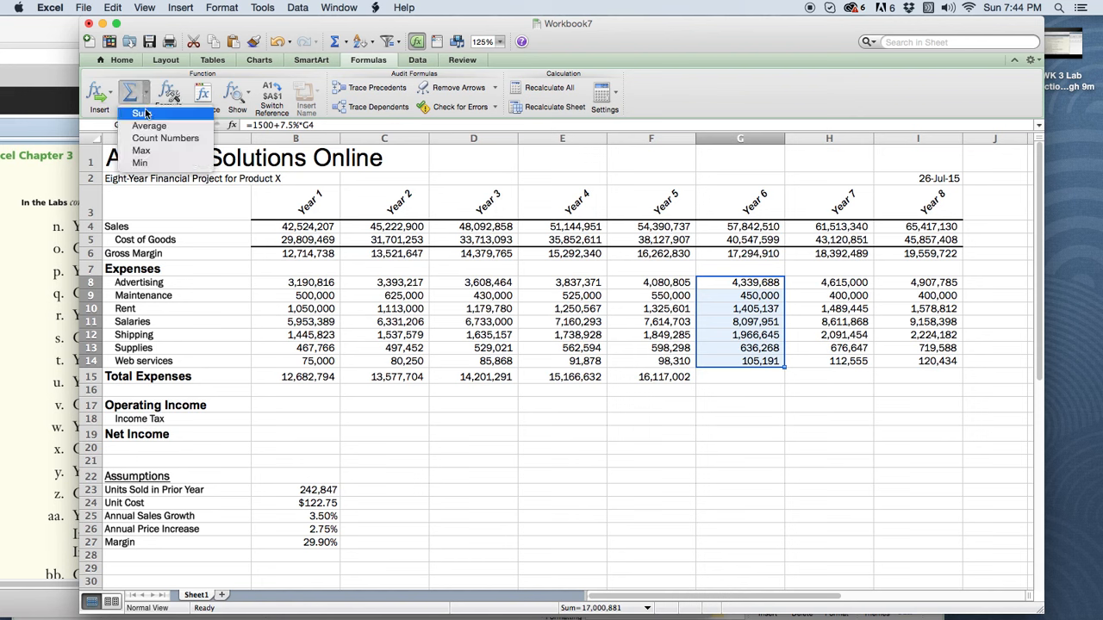
left_click(140, 113)
Total the Year 7 expenses in H8:H14 into cell H15 with the AutoSum Sum function.
left_click(810, 375)
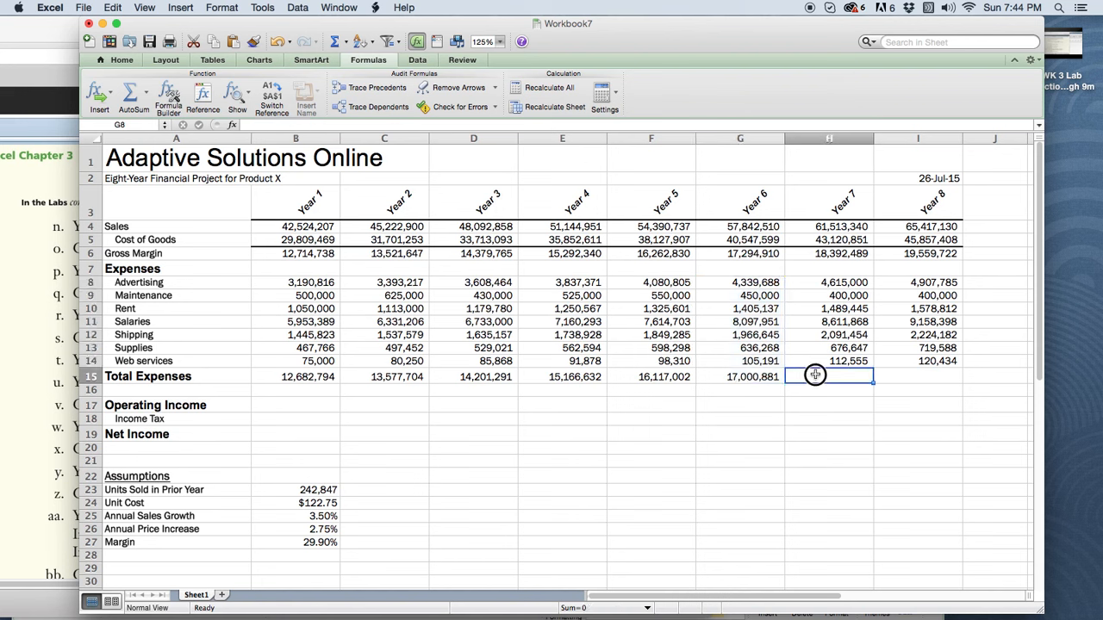
left_click(816, 287)
left_click_drag(817, 287, 816, 361)
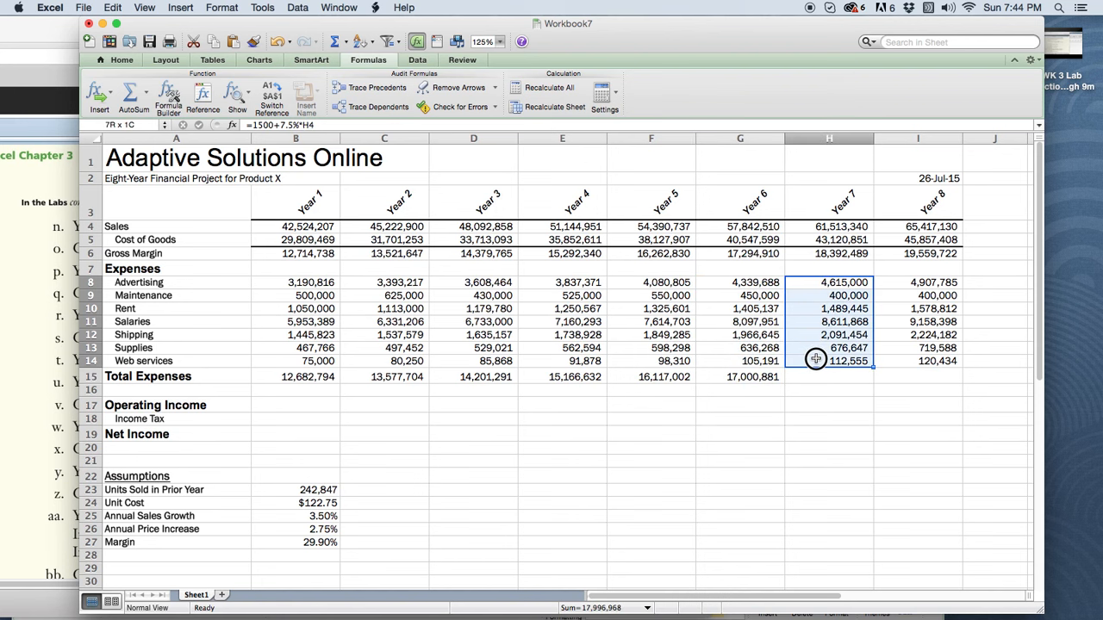
left_click(146, 93)
left_click(140, 113)
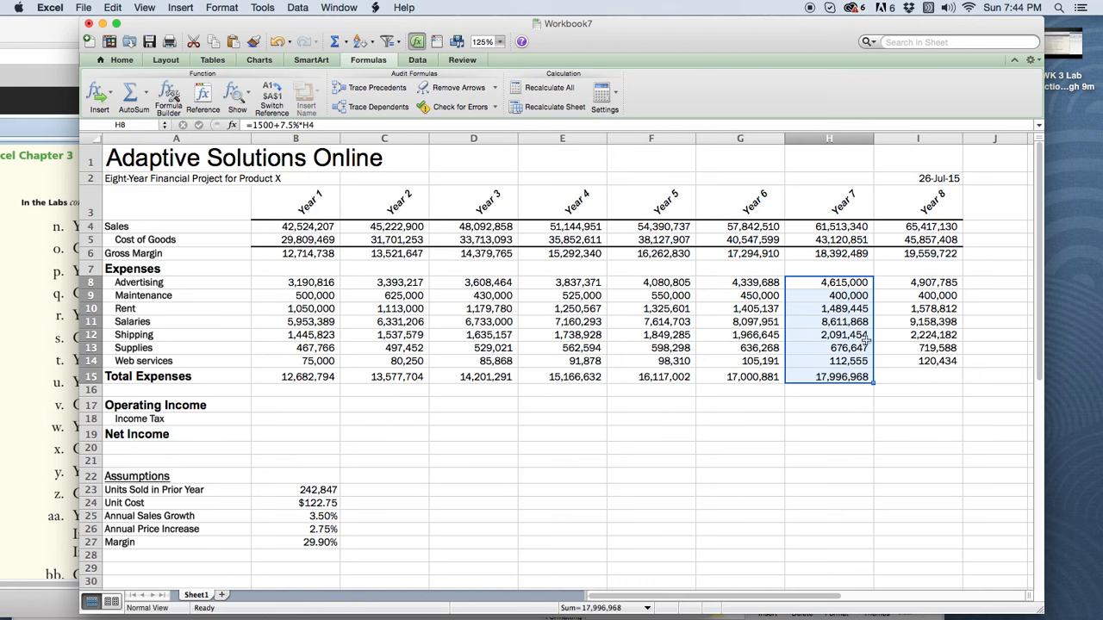
Total the Year 8 expenses in I8:I14 into cell I15 with the AutoSum Sum function.
left_click(904, 376)
left_click_drag(905, 285, 900, 361)
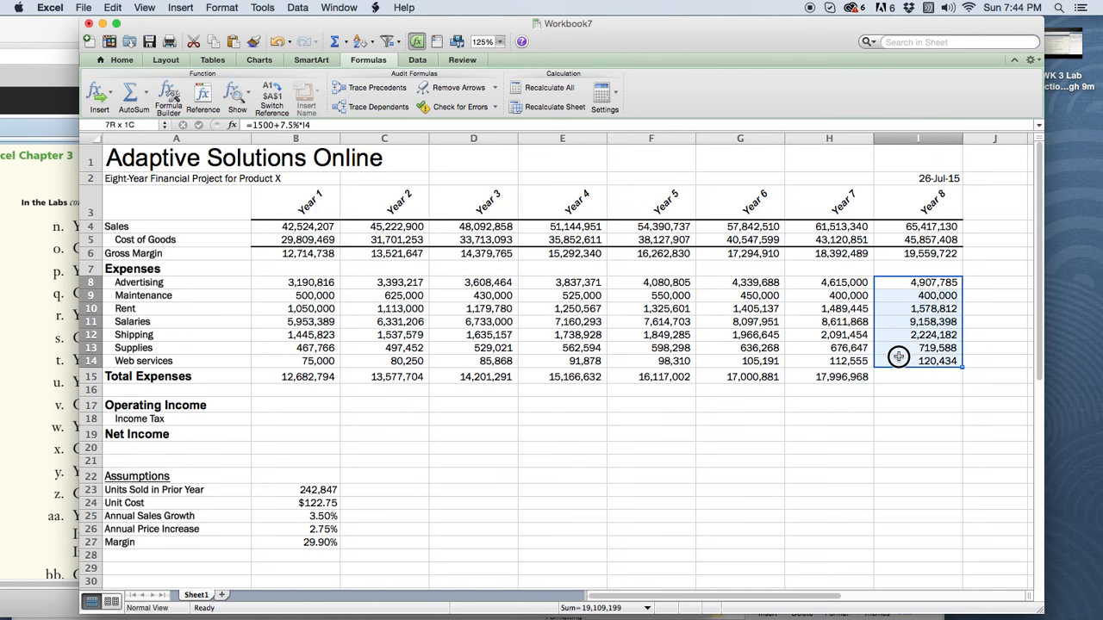
left_click(146, 93)
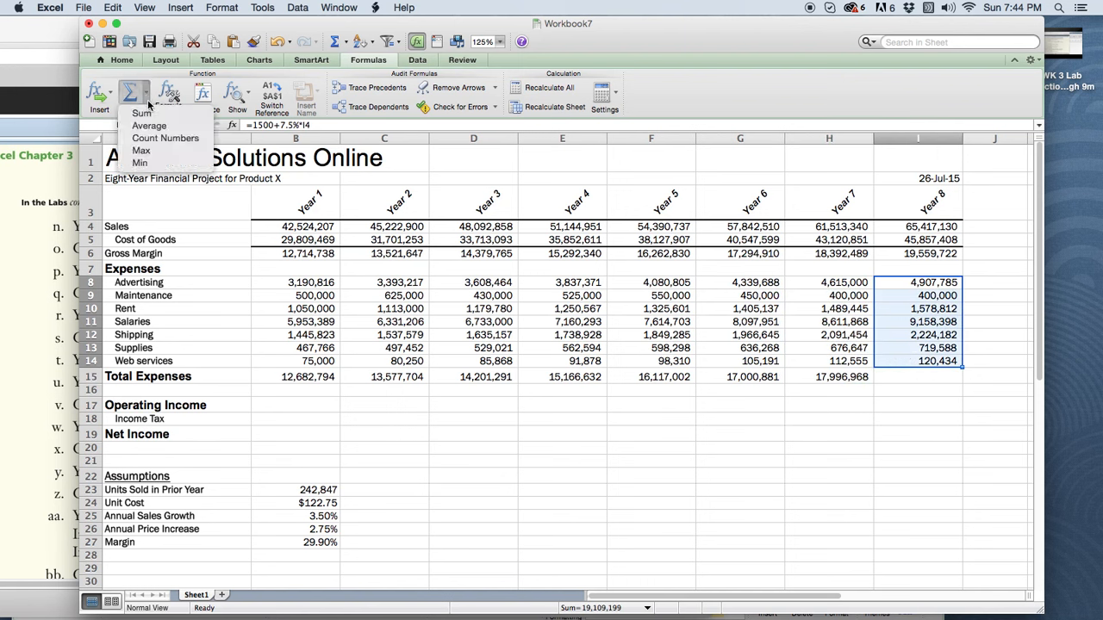
left_click(142, 114)
left_click(667, 402)
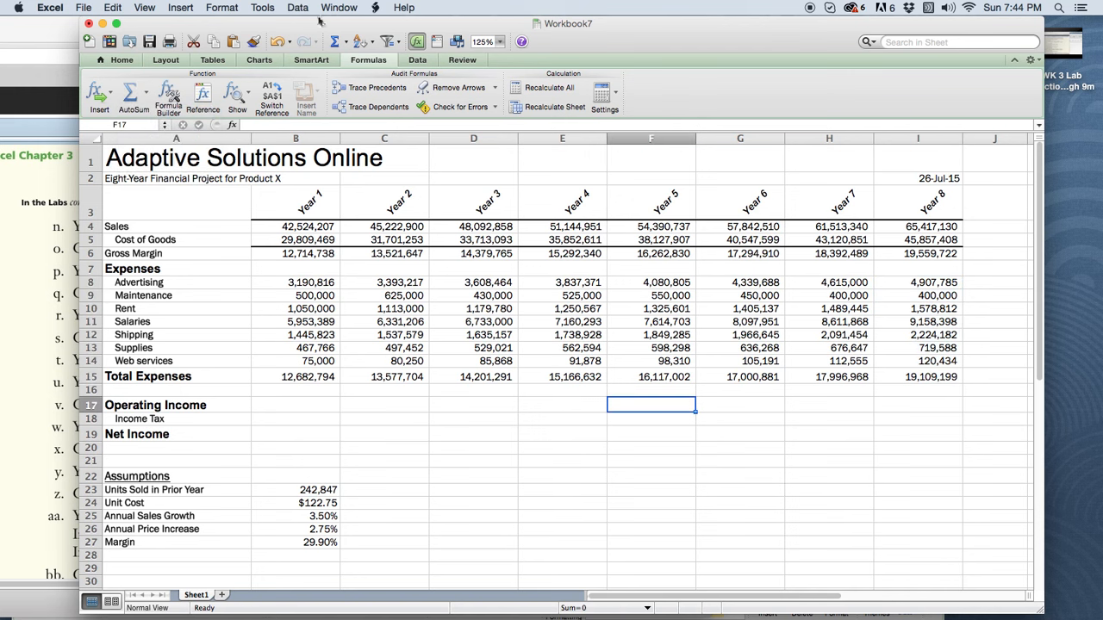
Select the Year 1 Operating Income cell B17 and read its formula instruction, item y, in the textbook in Firefox.
left_click_drag(317, 26, 673, 26)
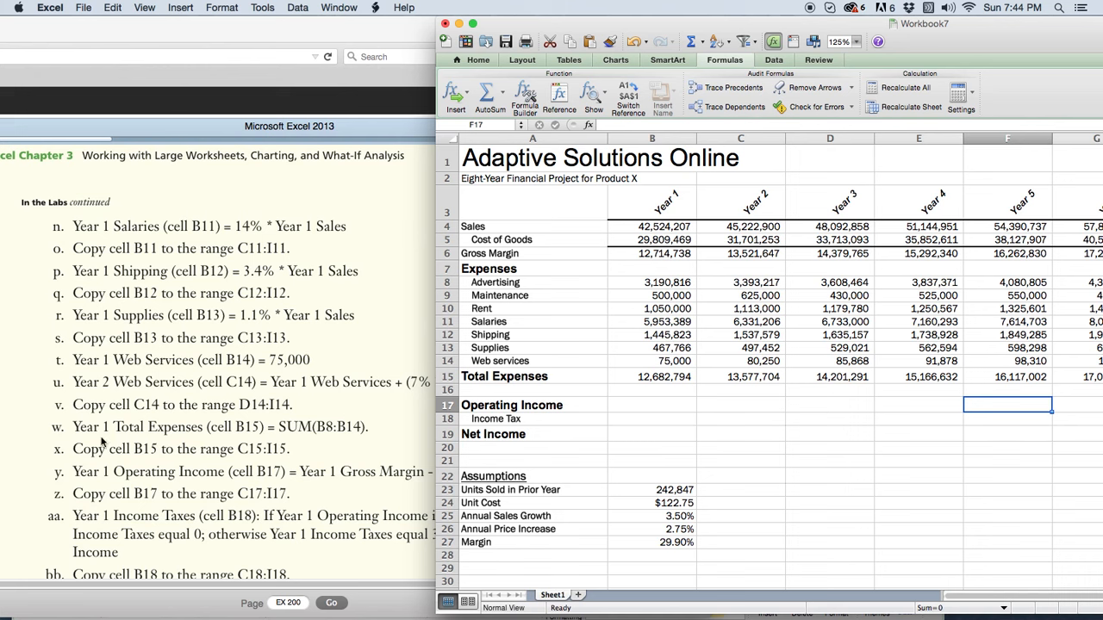
left_click(74, 473)
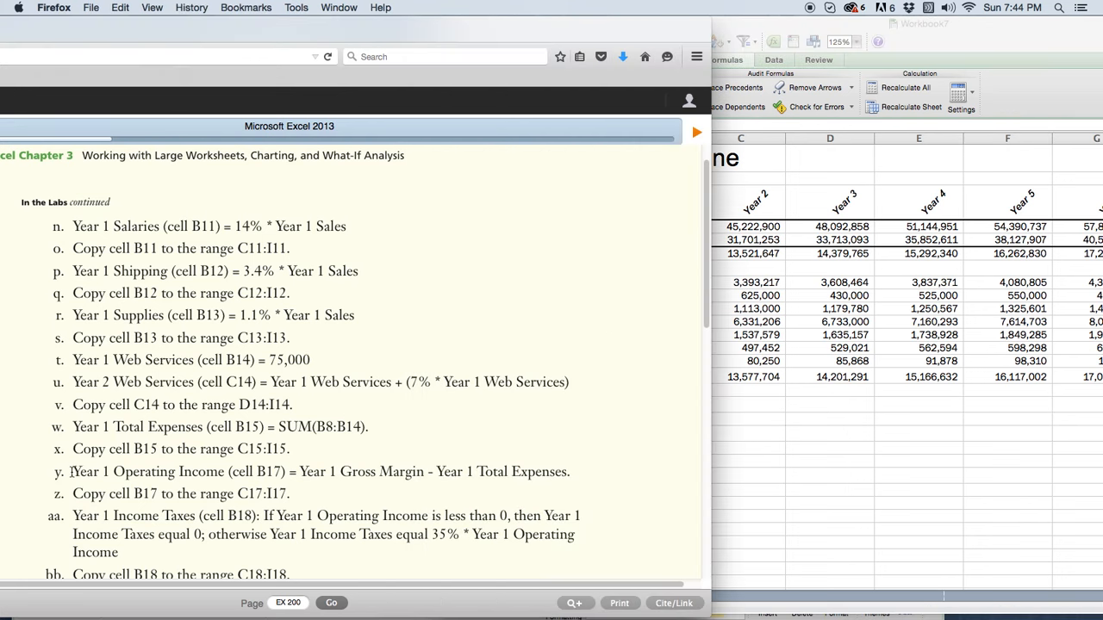
left_click(801, 454)
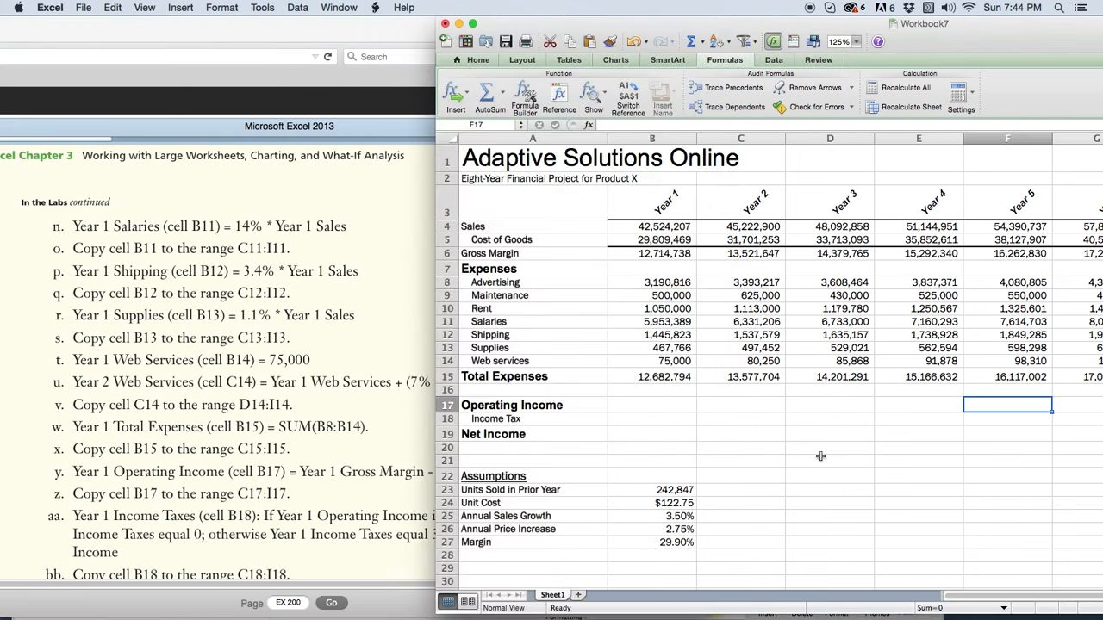
left_click(568, 406)
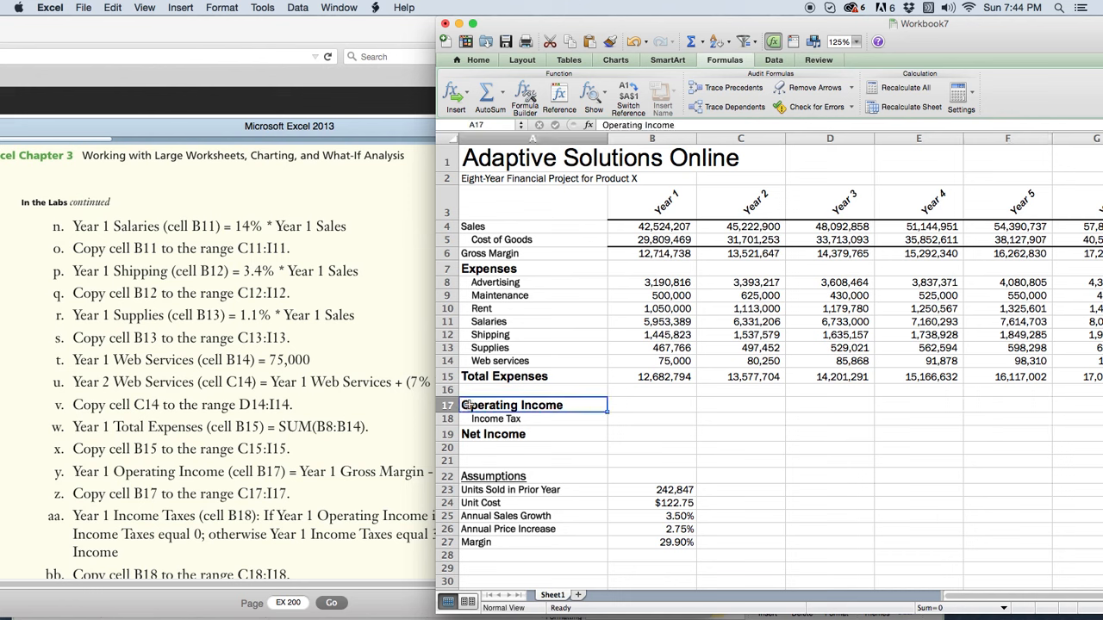
left_click(647, 406)
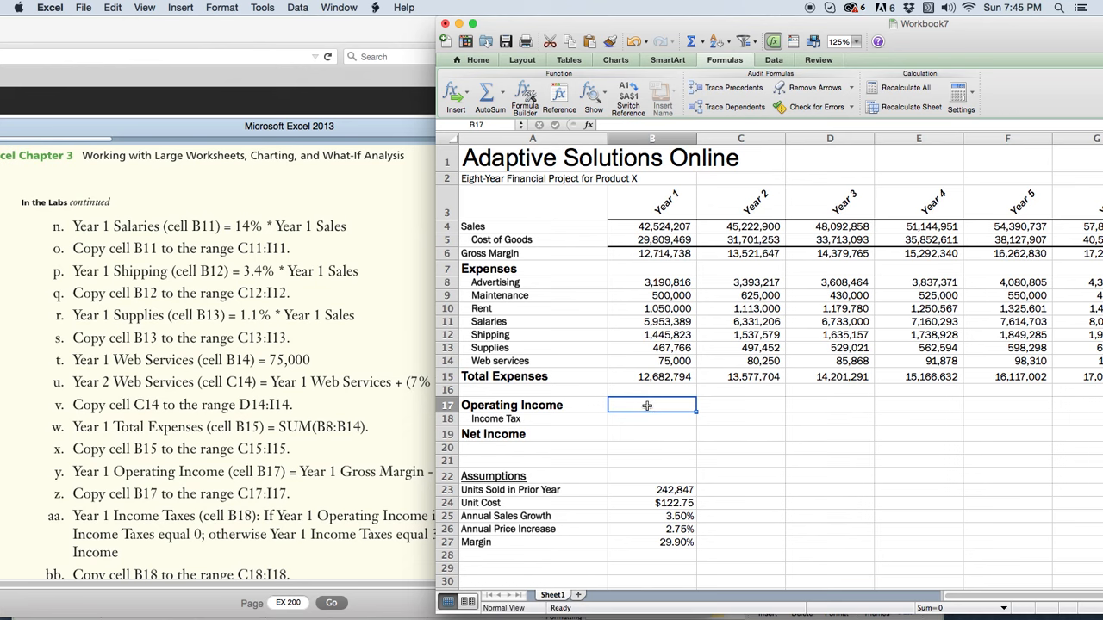
left_click(338, 476)
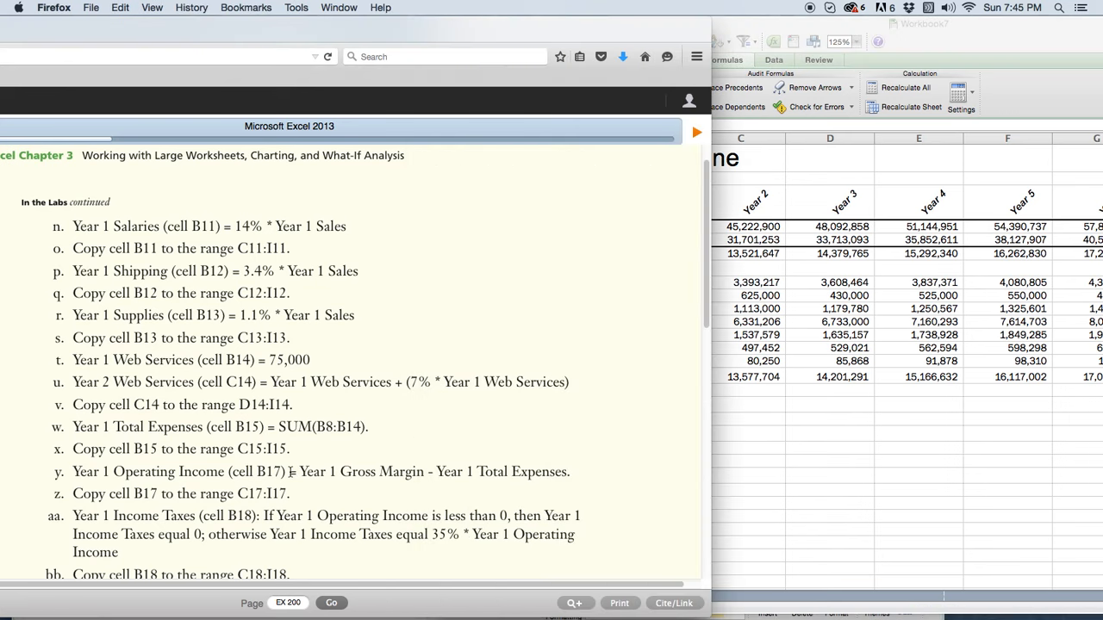
left_click(300, 471)
left_click(425, 472)
left_click(451, 472)
Back in Excel, enter the Year 1 Operating Income formula =B6-B15 in cell B17.
left_click(770, 458)
type("=")
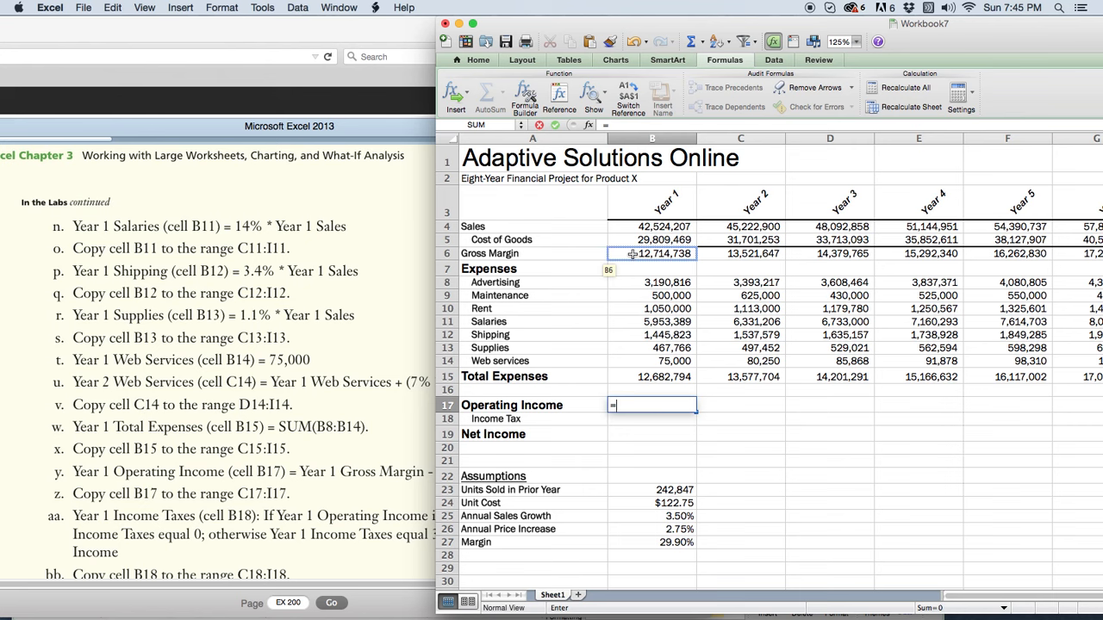
left_click(632, 254)
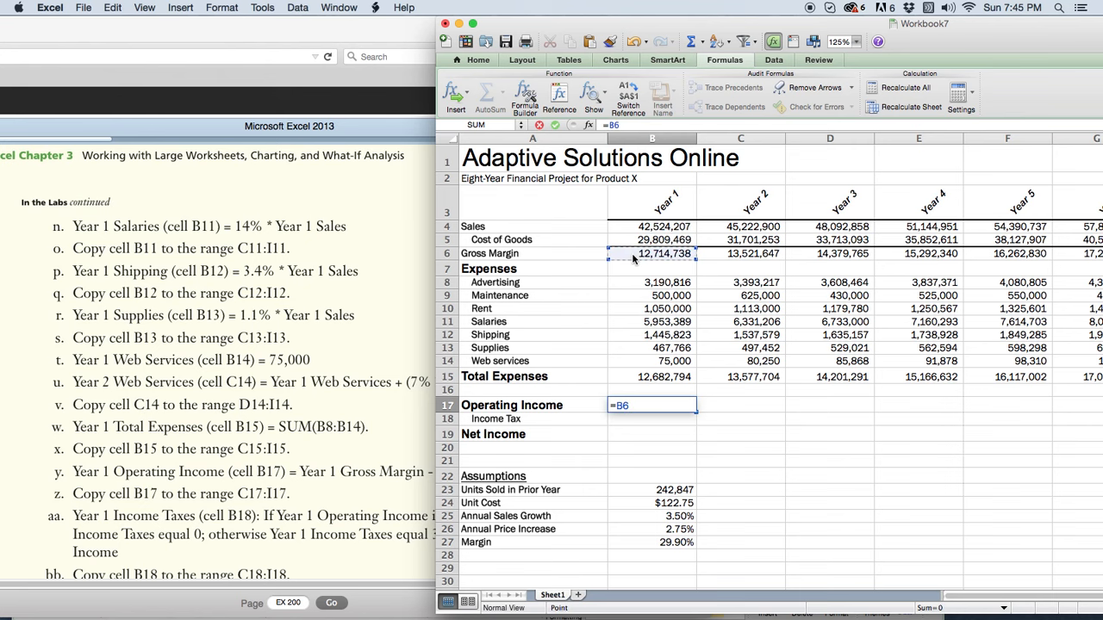
type("-")
left_click_drag(388, 39, 224, 37)
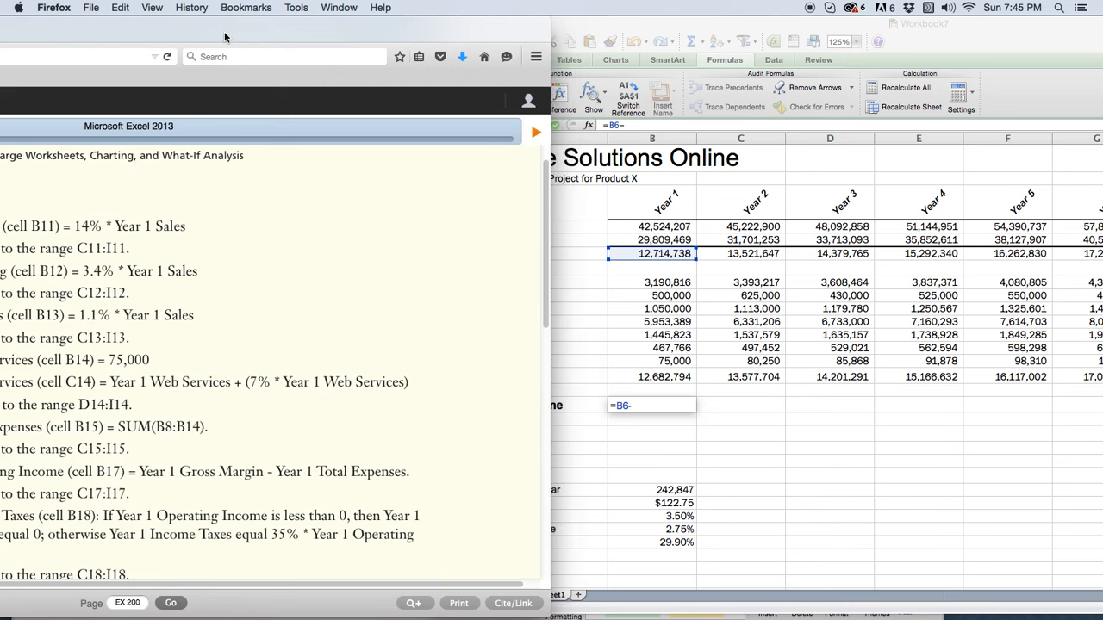
left_click(706, 36)
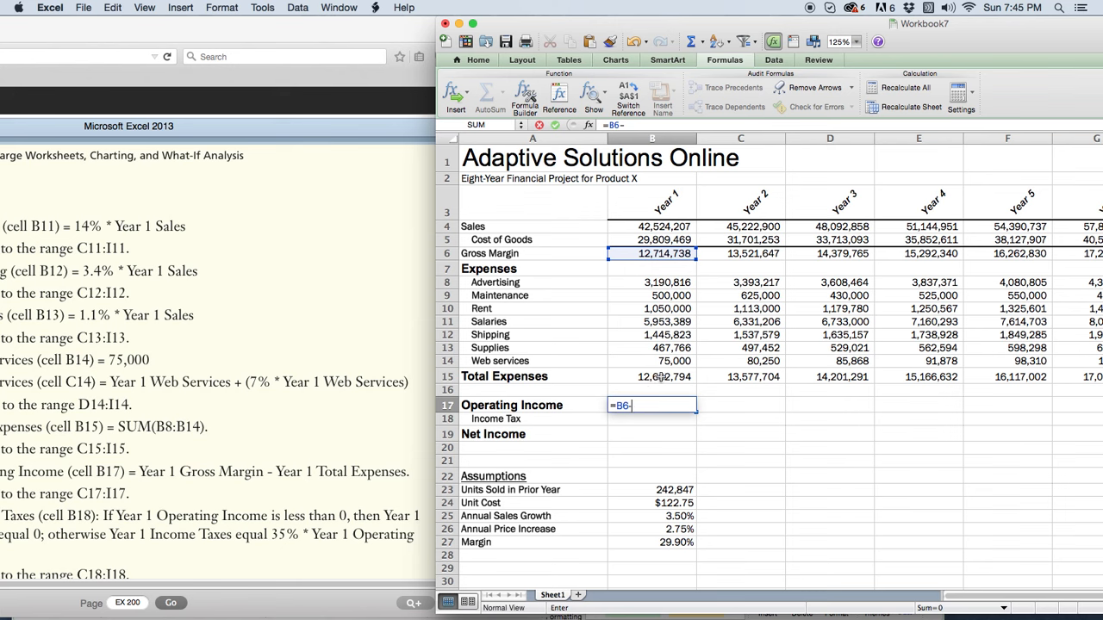
left_click(660, 377)
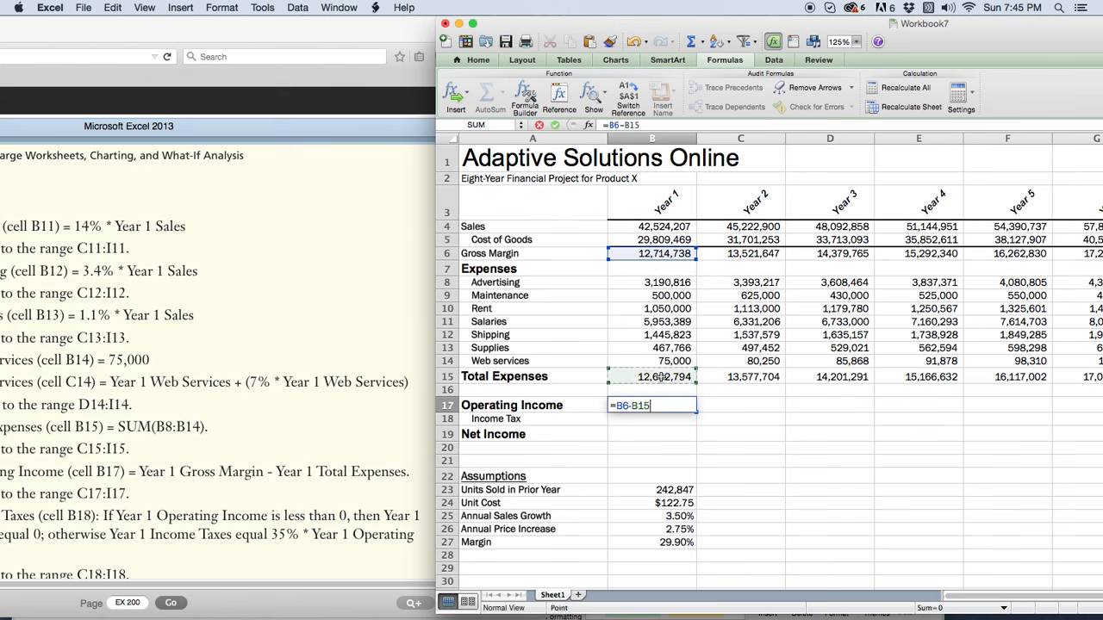
left_click(554, 125)
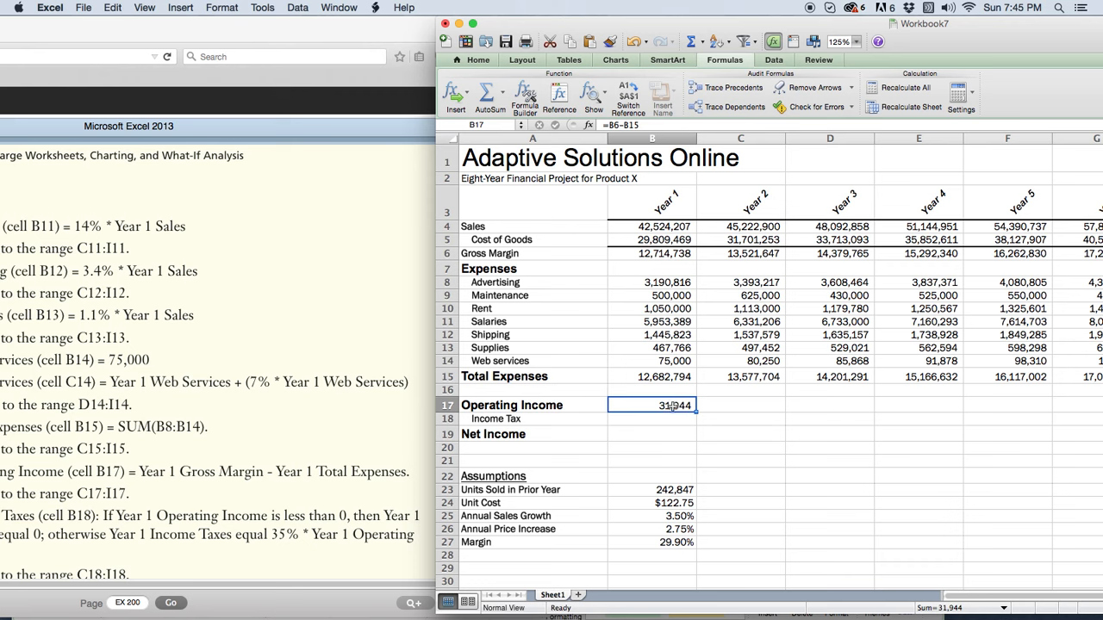
Enter the Year 2 Operating Income formula =C6-C15 in cell C17.
left_click(732, 406)
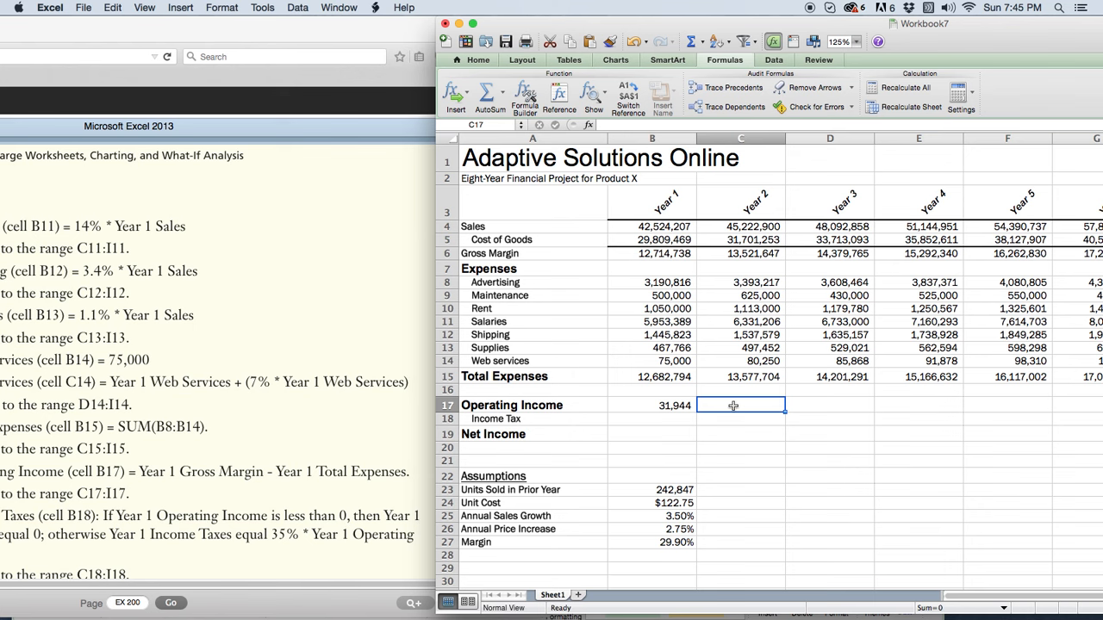
type("=")
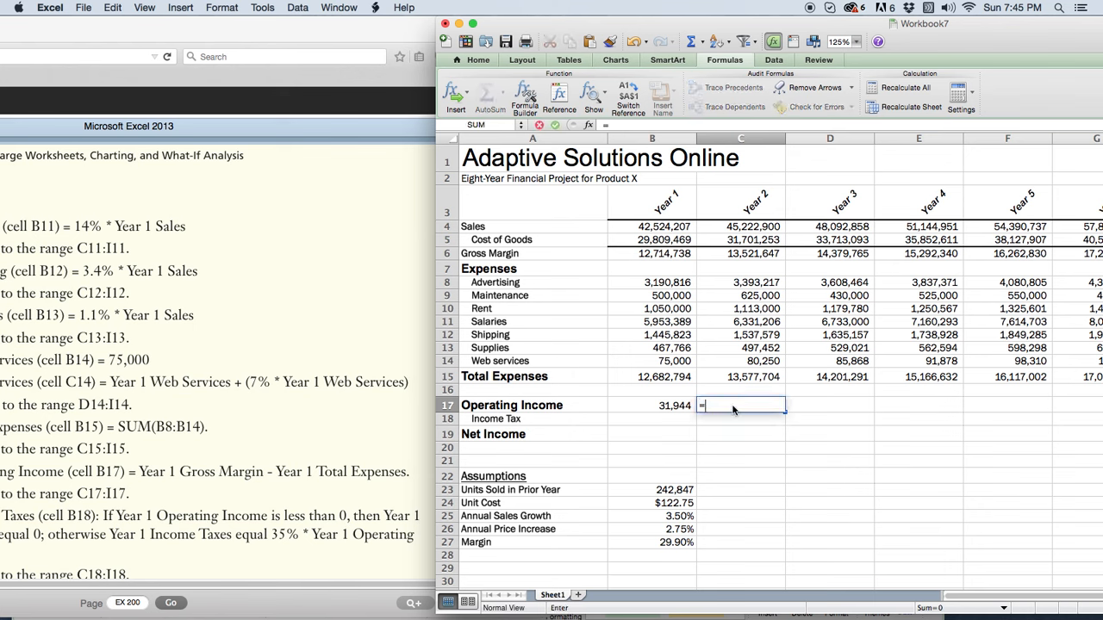
left_click(746, 254)
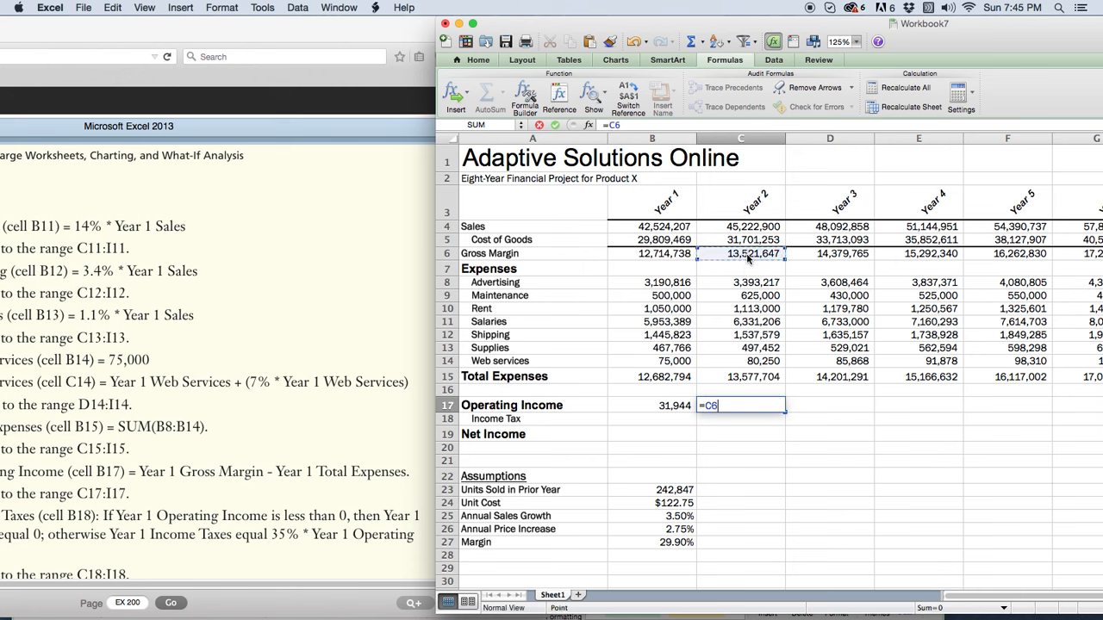
type("-")
left_click(749, 377)
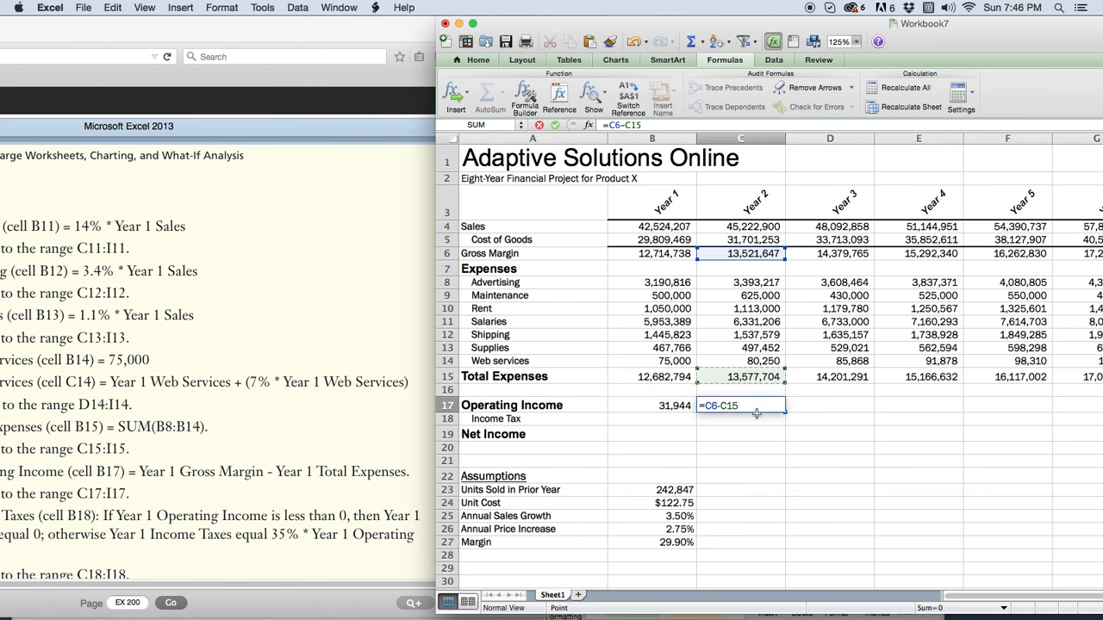
left_click(554, 125)
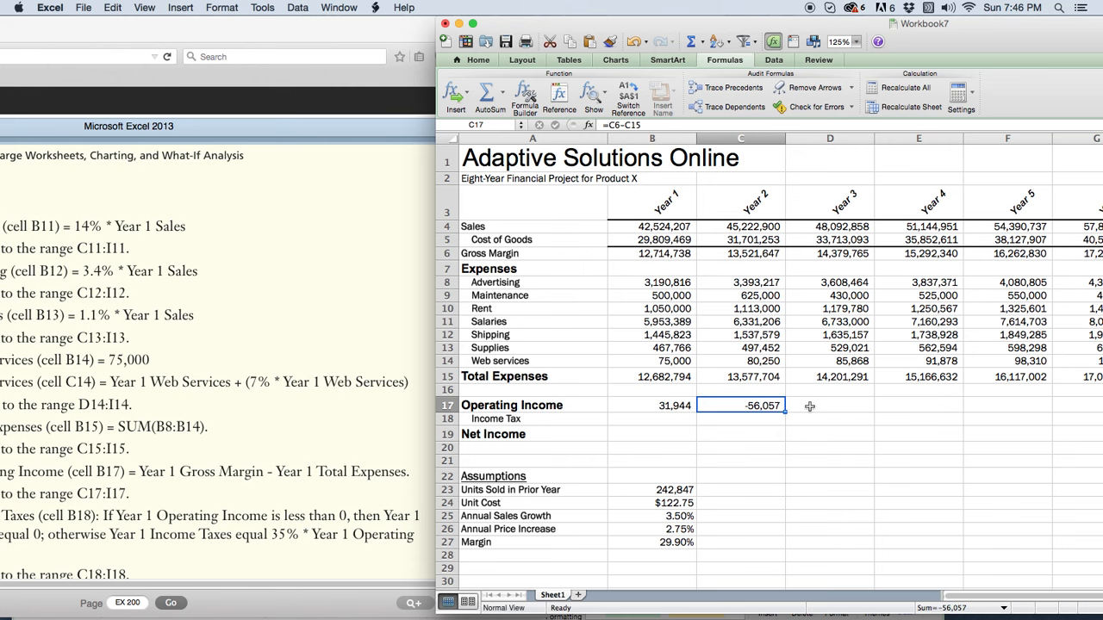
Fill the Operating Income formula from C17 across D17:I17 and check the formula in each copied cell.
left_click_drag(843, 23, 450, 23)
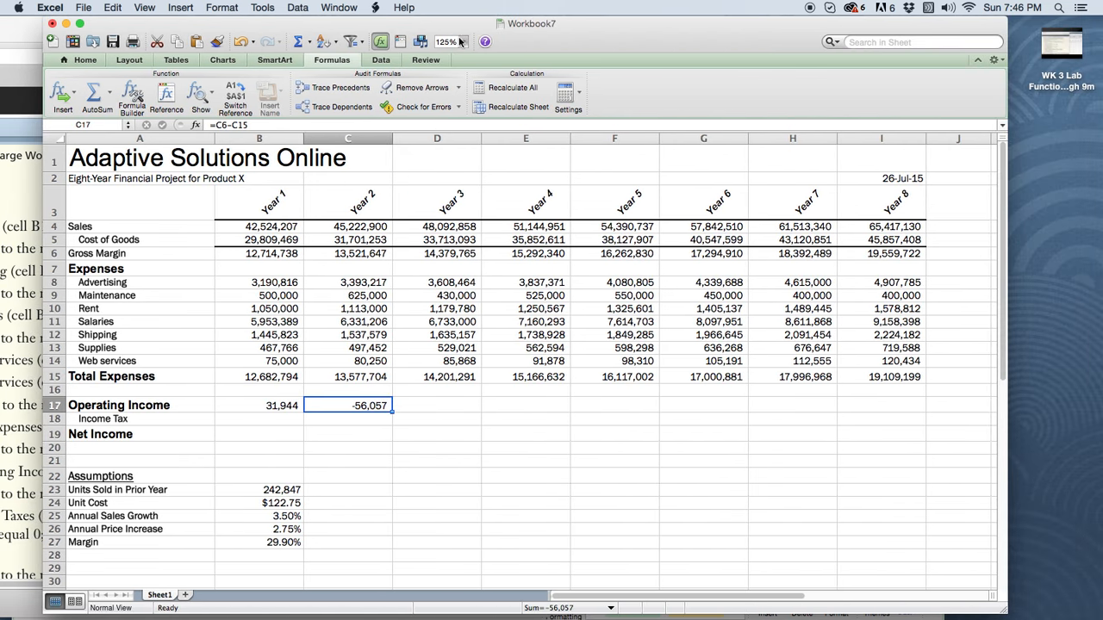
left_click_drag(394, 412, 884, 402)
left_click(462, 405)
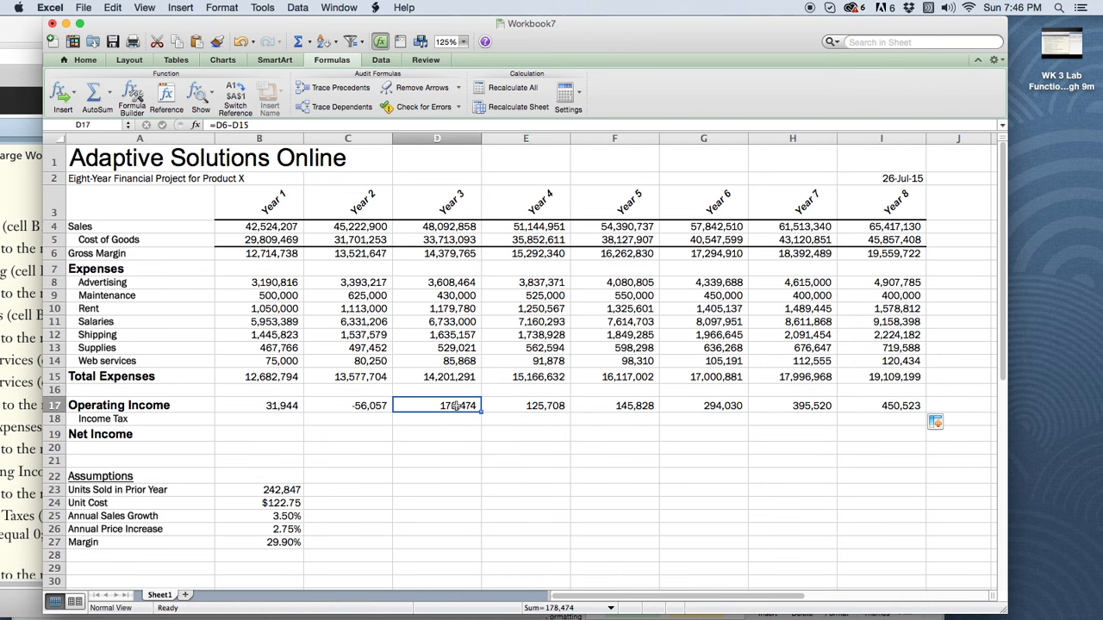
left_click(511, 405)
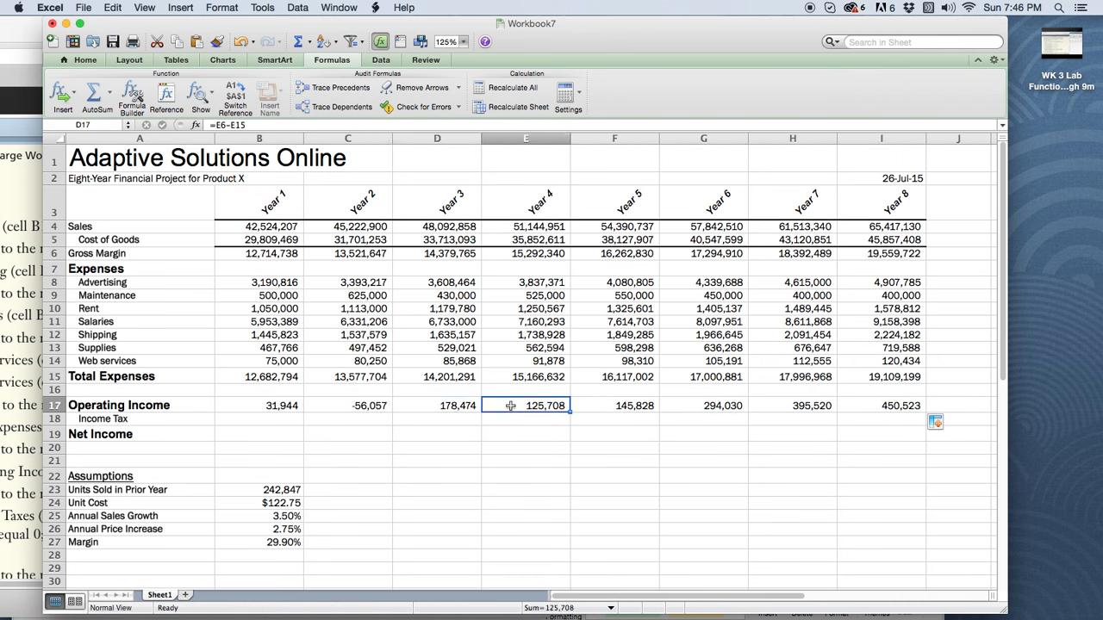
left_click(602, 406)
left_click(719, 407)
left_click(798, 405)
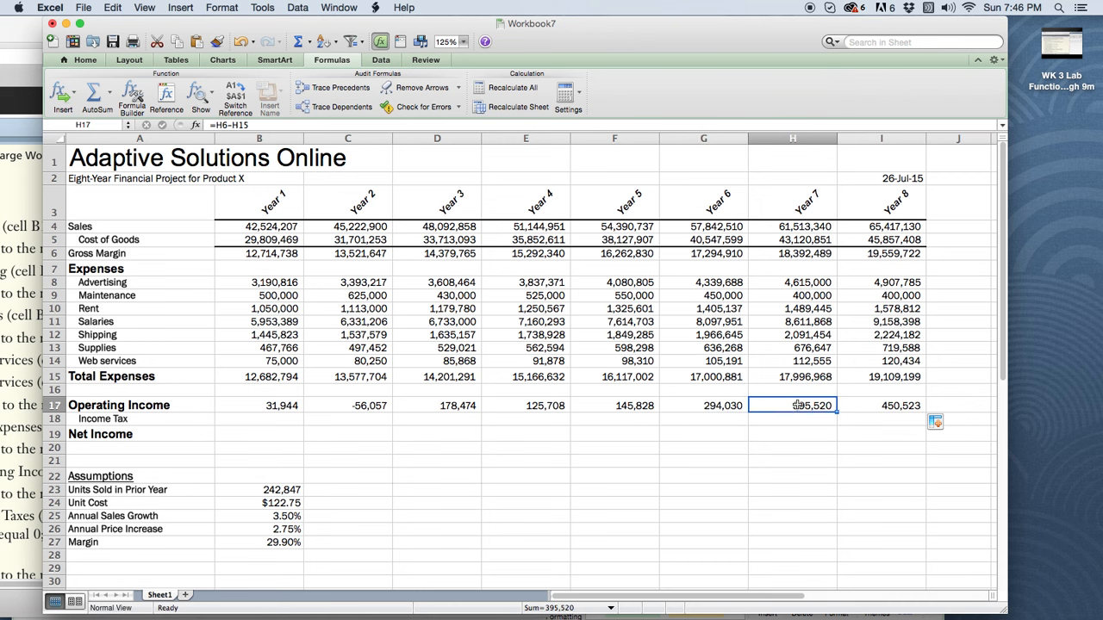
left_click(870, 405)
Switch to the textbook in Firefox and find the Year 1 Income Taxes instruction, item aa.
left_click_drag(352, 23, 577, 25)
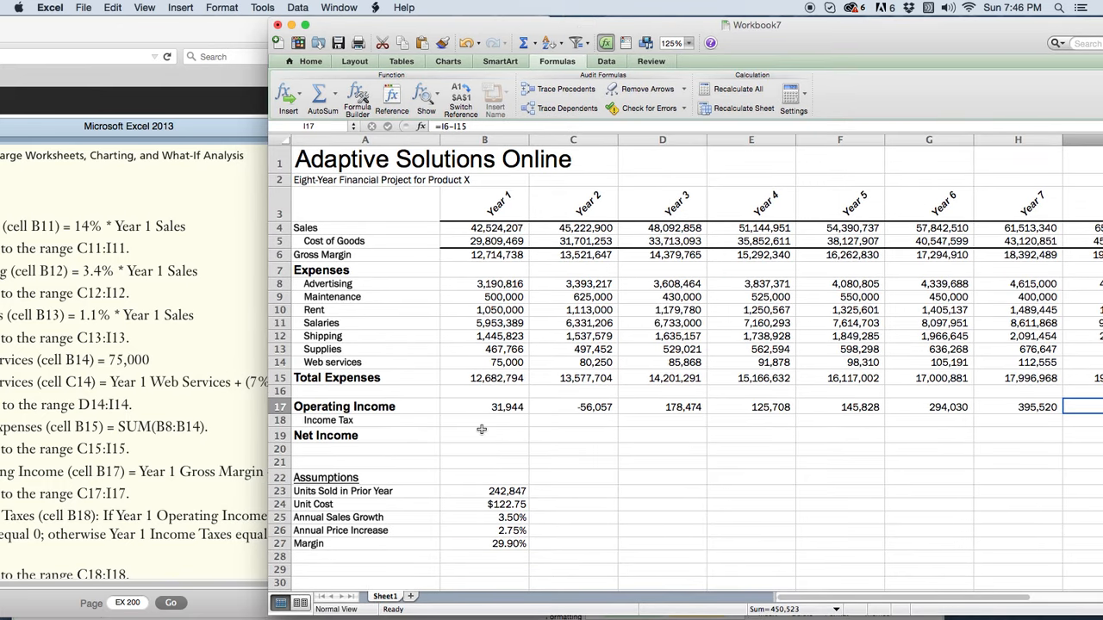
left_click(135, 427)
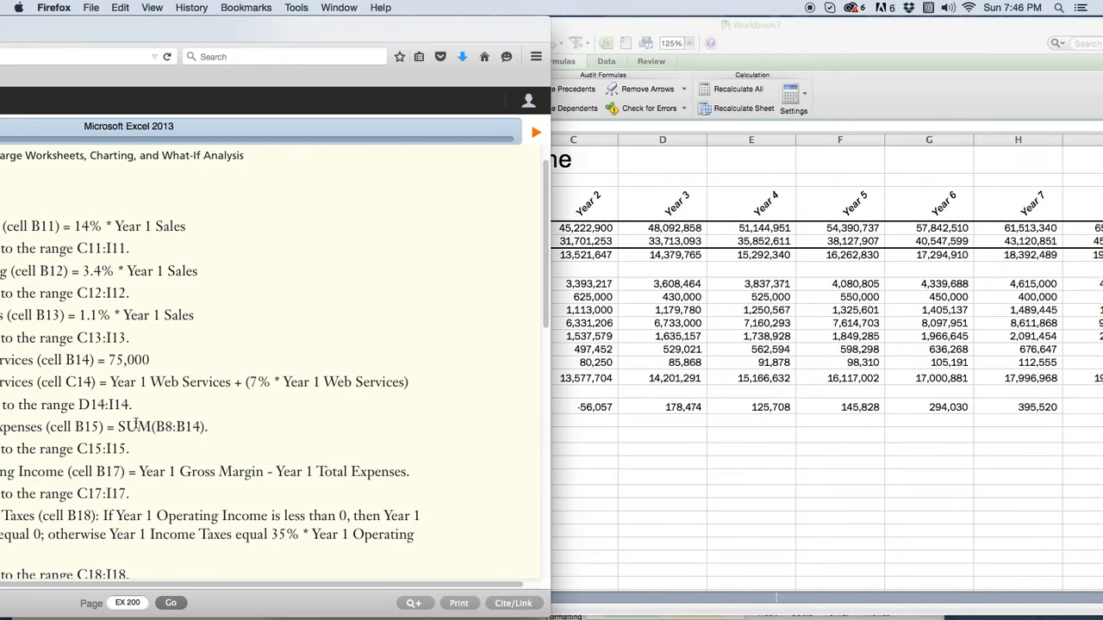
left_click_drag(174, 26, 343, 26)
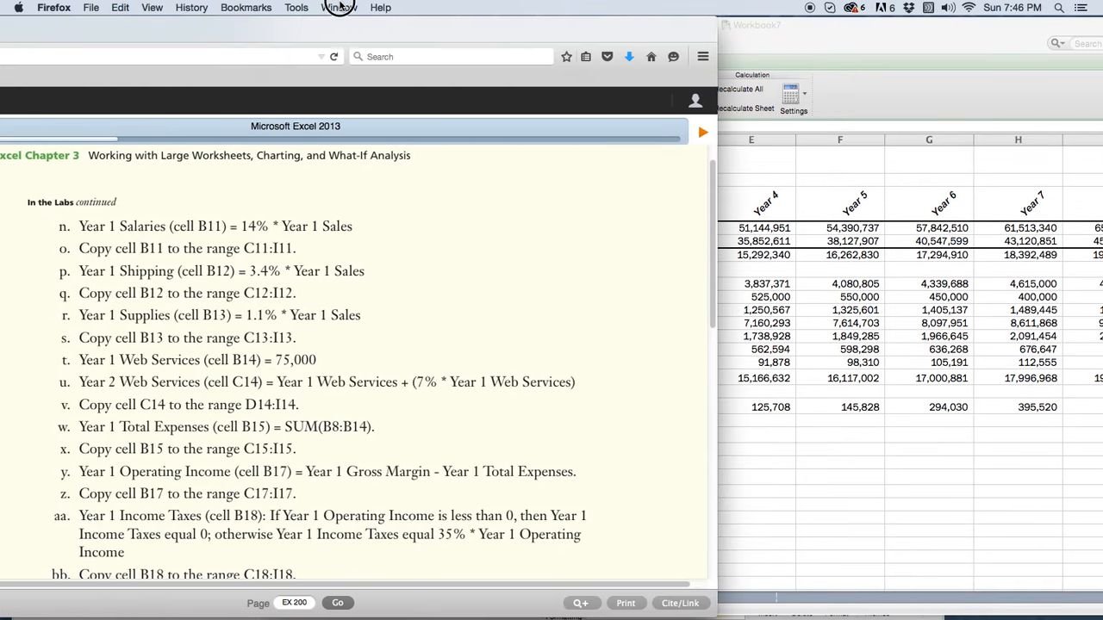
scroll(117, 387, "down", 2)
scroll(117, 388, "down", 2)
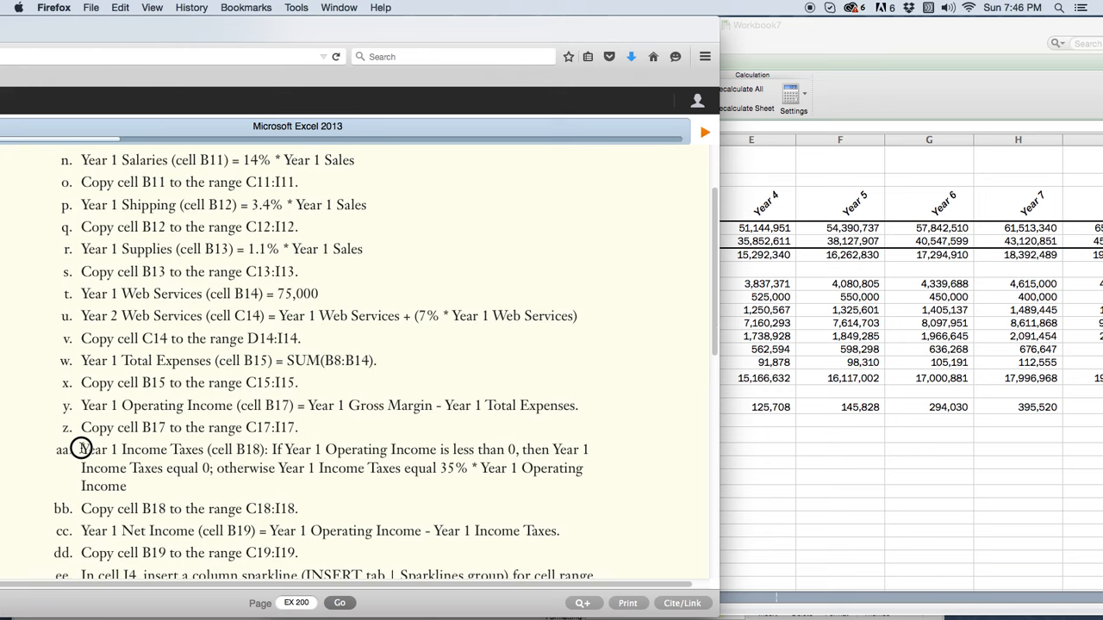
Back in Excel, locate the Income Tax row and select its Year 1 cell B18.
left_click(746, 448)
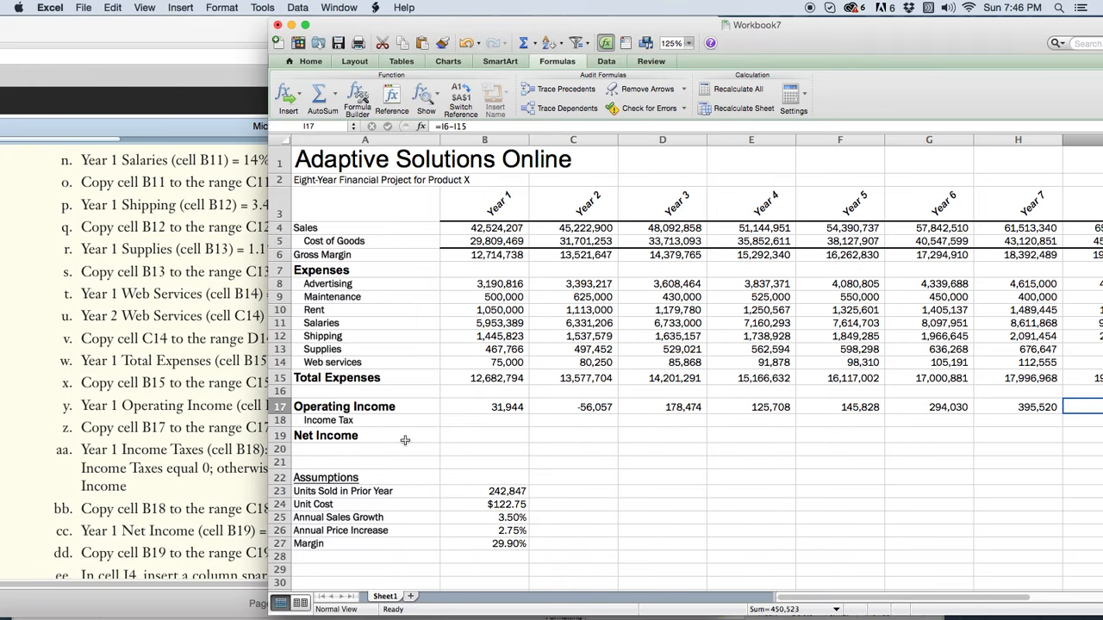
left_click(393, 422)
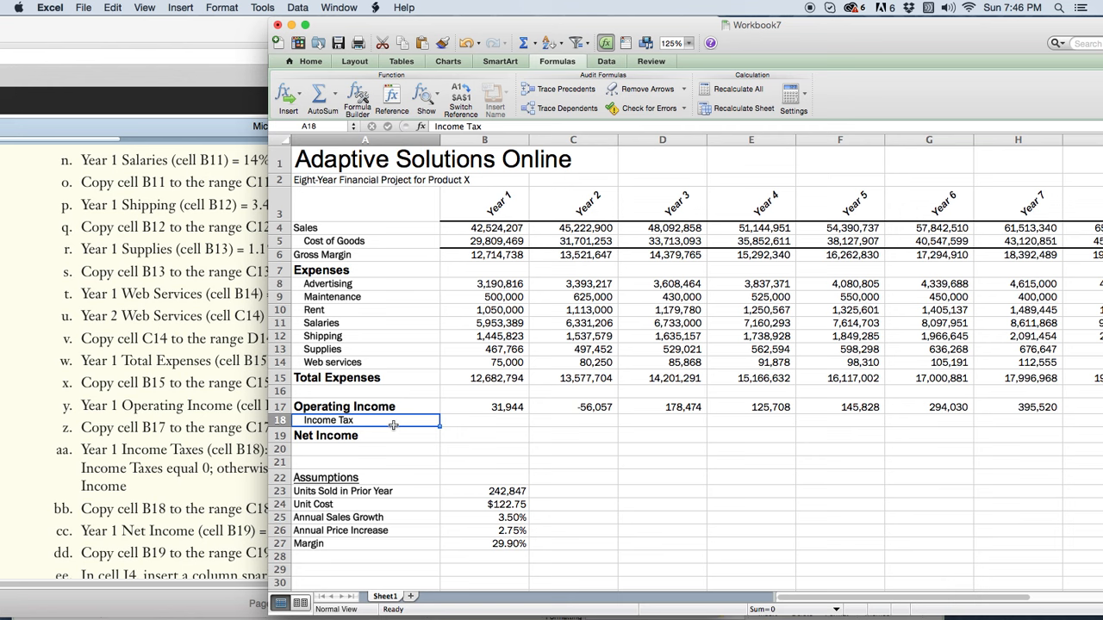
left_click(481, 420)
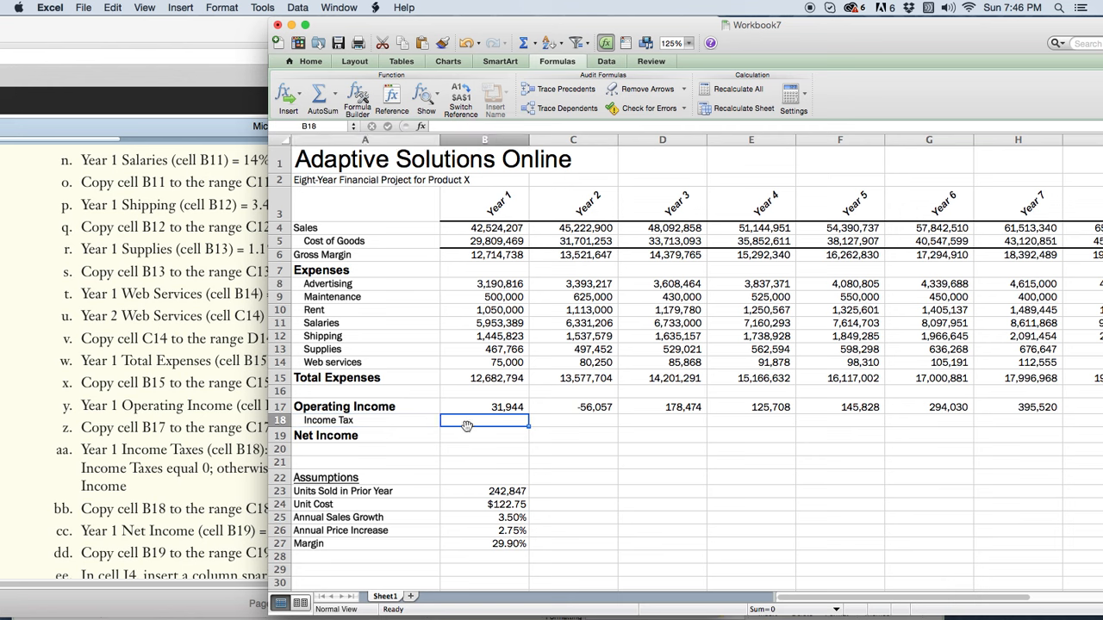
In the Firefox textbook, read item aa's less-than-0 condition and highlight its "35% * Year 1 Operating" text.
left_click(243, 440)
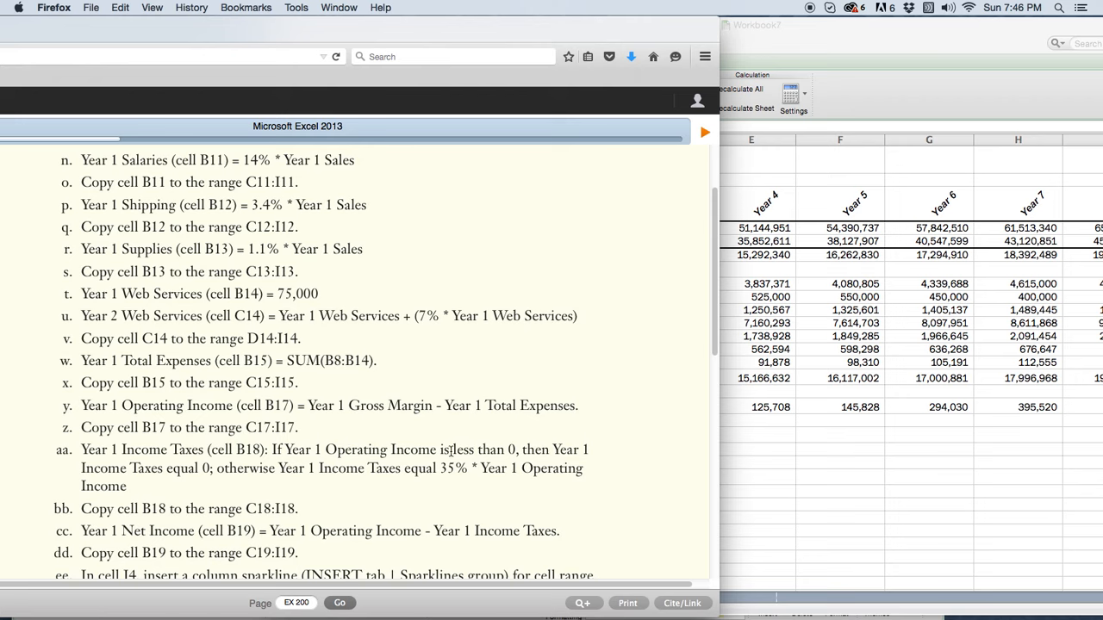
left_click(506, 449)
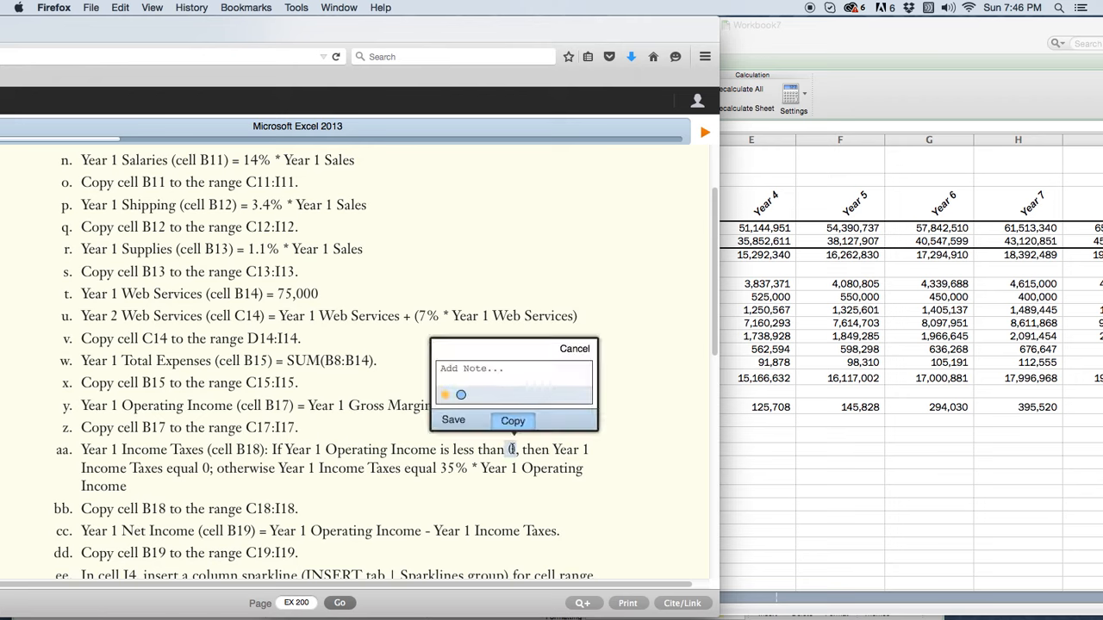
left_click(576, 349)
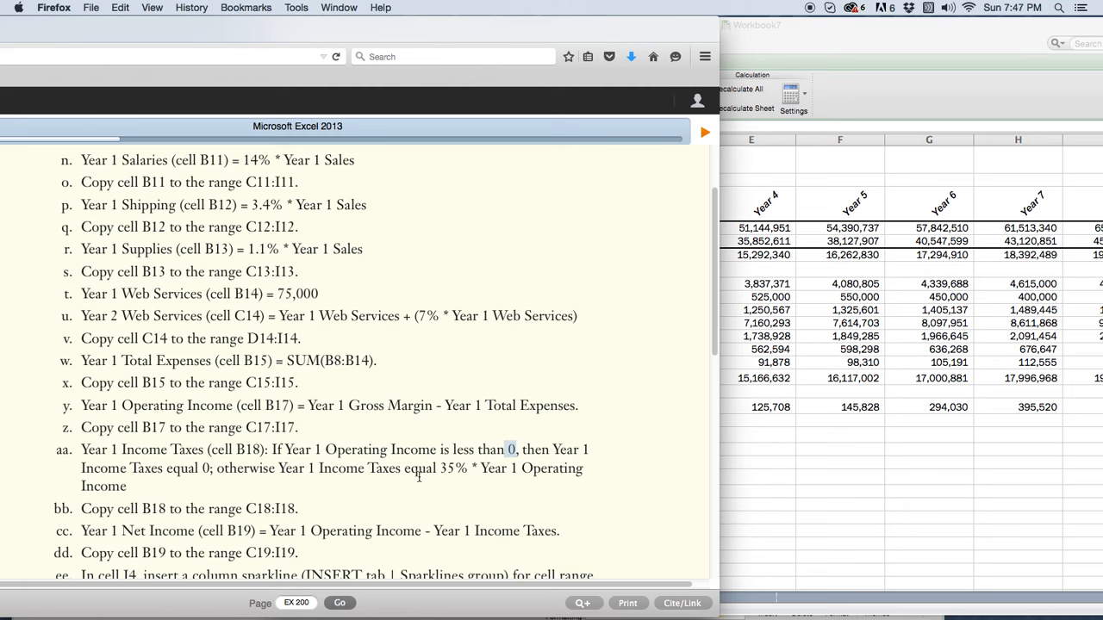
left_click_drag(440, 469, 574, 475)
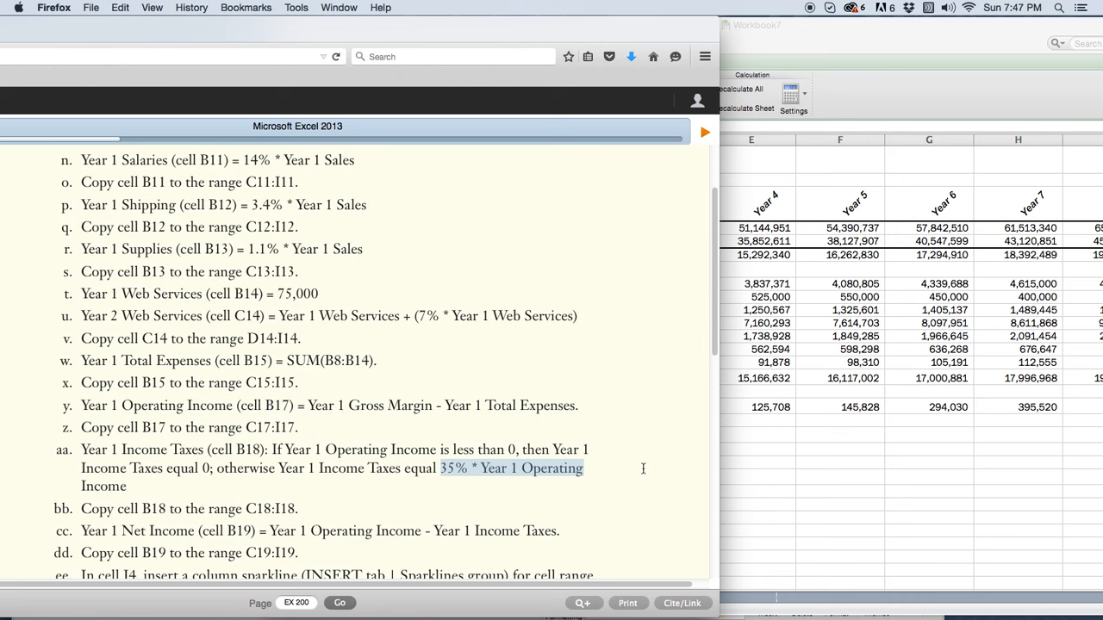
Back in Excel, enter the Year 1 Income Tax formula =35%*B17 in cell B18.
left_click(773, 454)
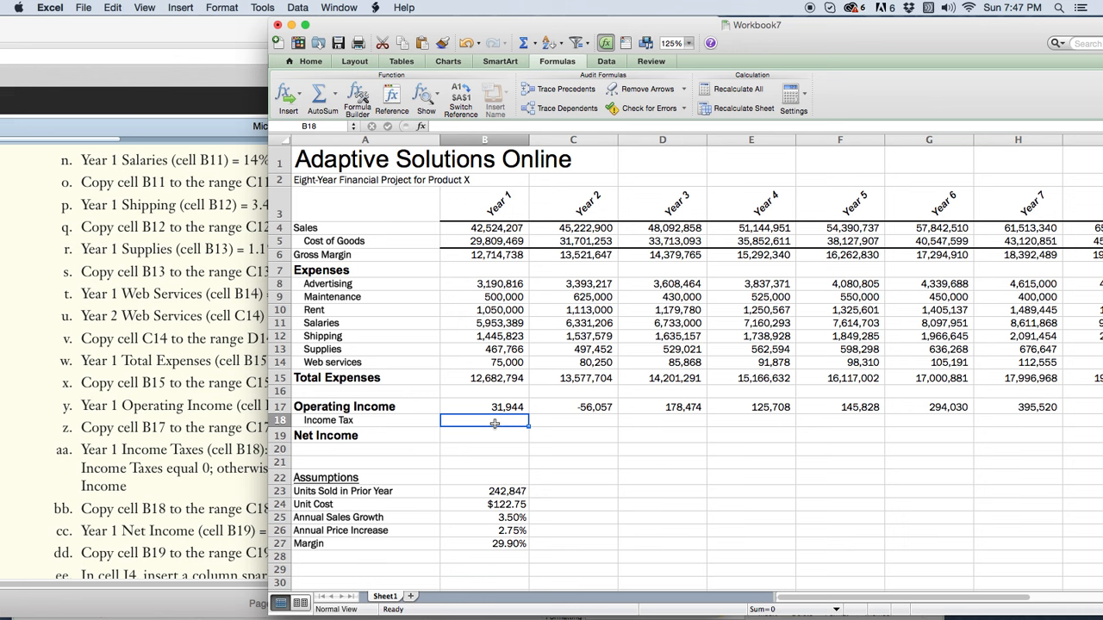
type("=")
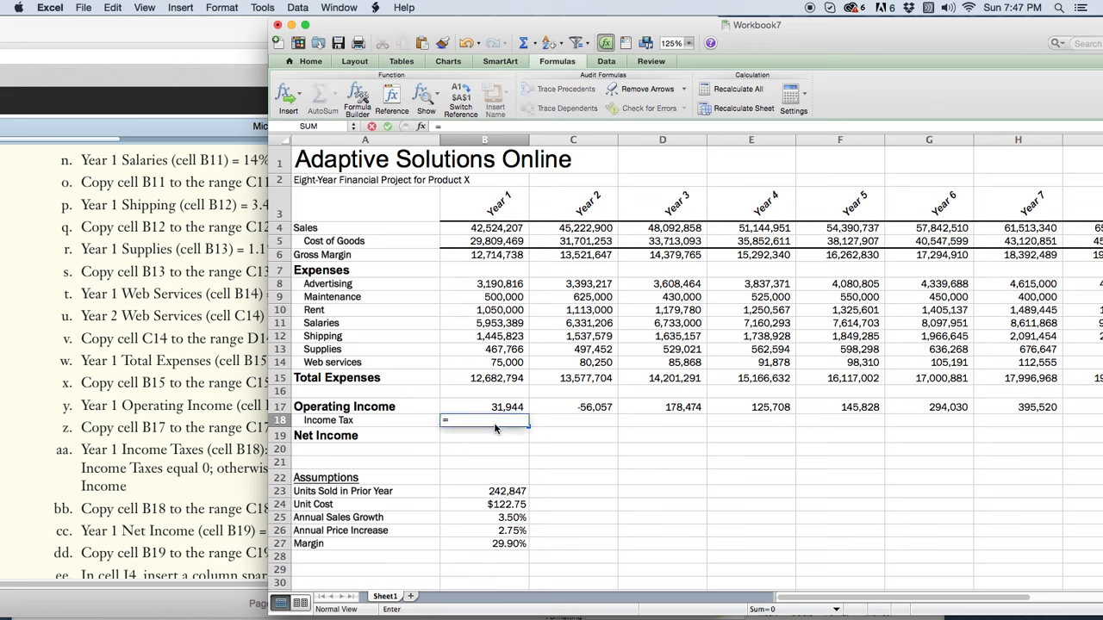
left_click_drag(494, 411, 472, 412)
type("35%*")
left_click_drag(354, 24, 390, 28)
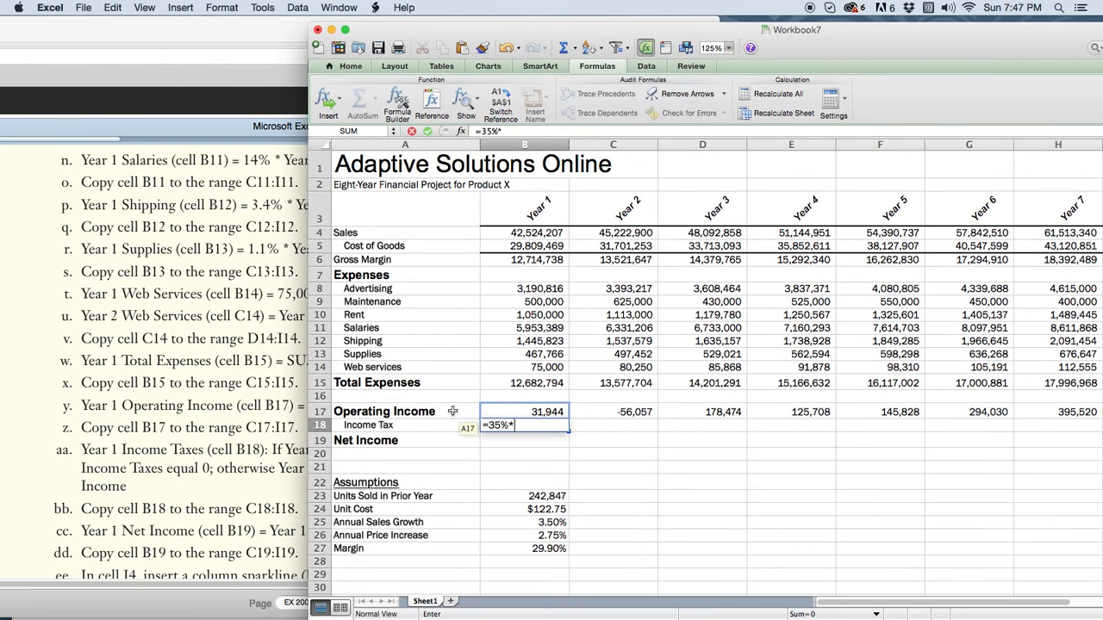
left_click(521, 412)
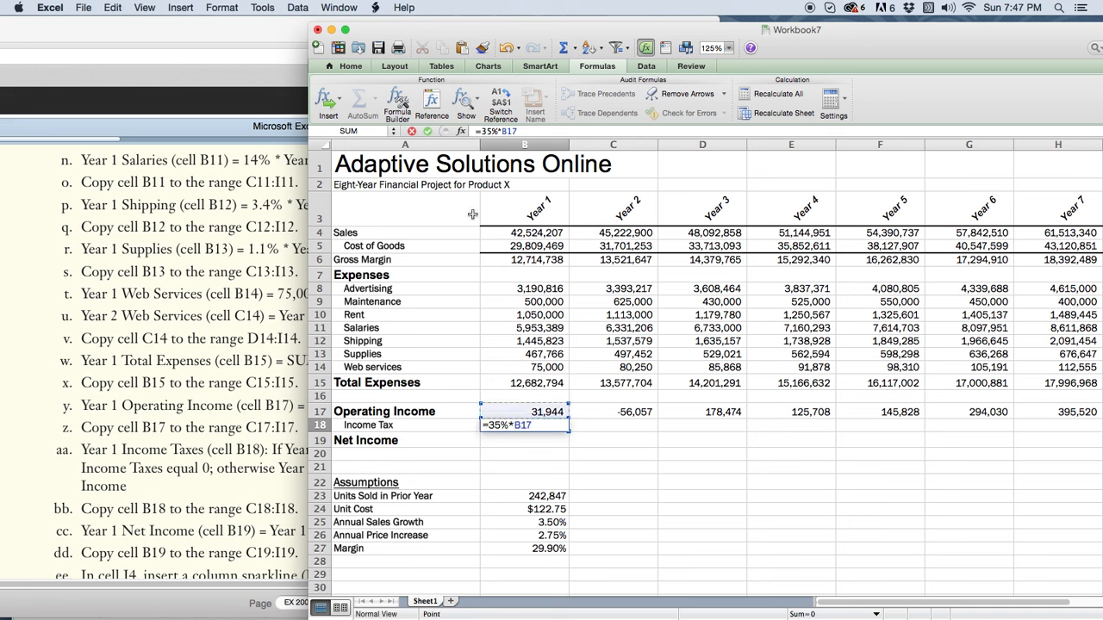
left_click(428, 131)
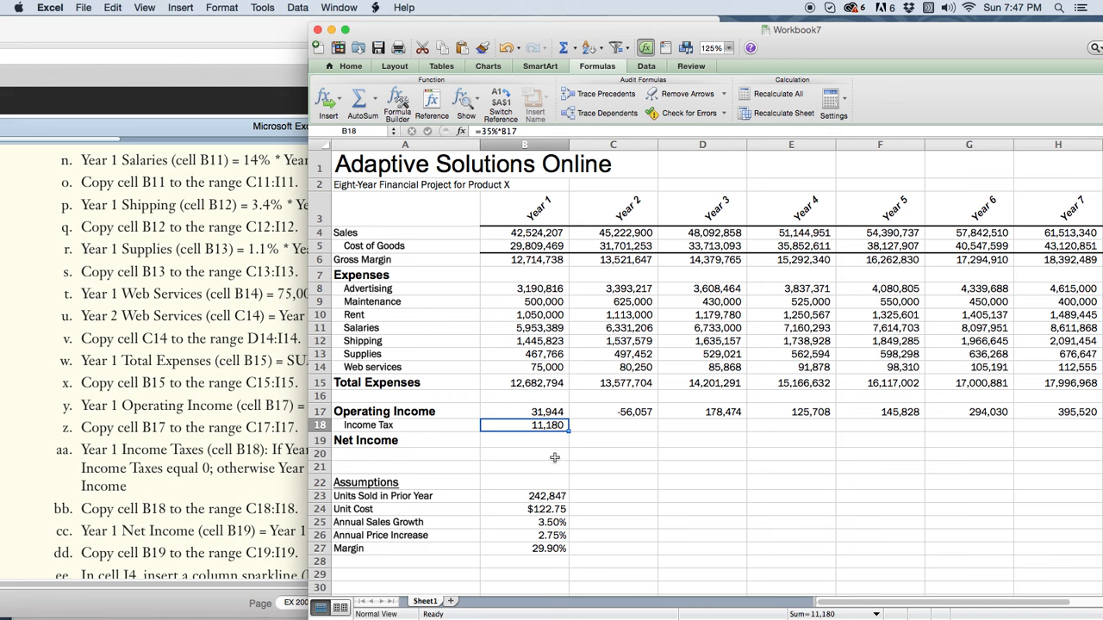
Enter 0 as the Year 2 Income Tax in cell C18.
left_click(528, 427)
left_click(612, 426)
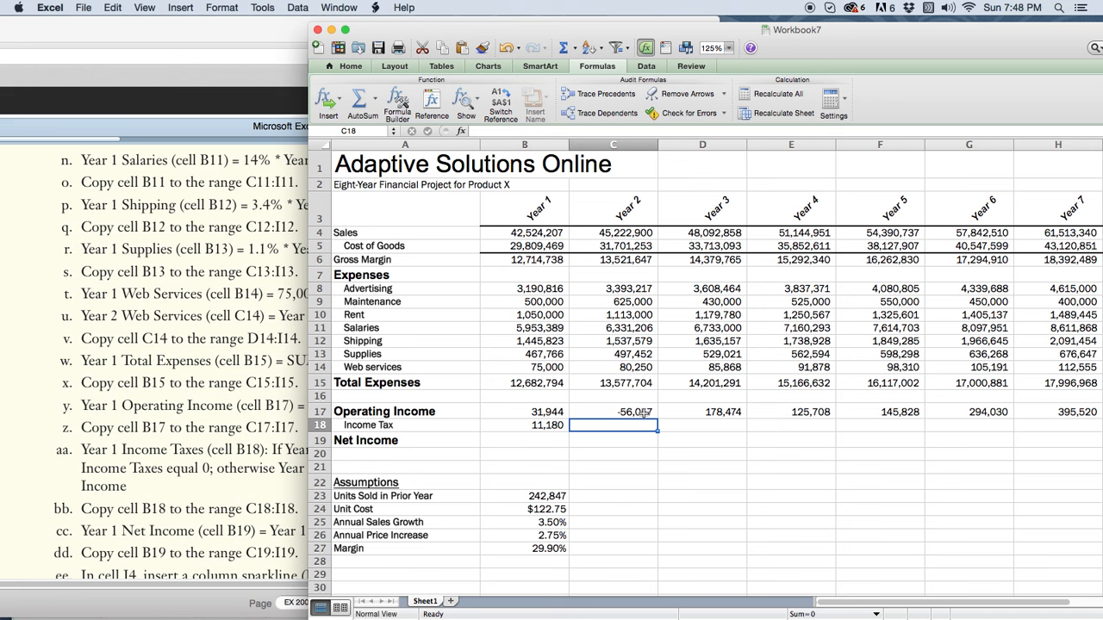
type("0")
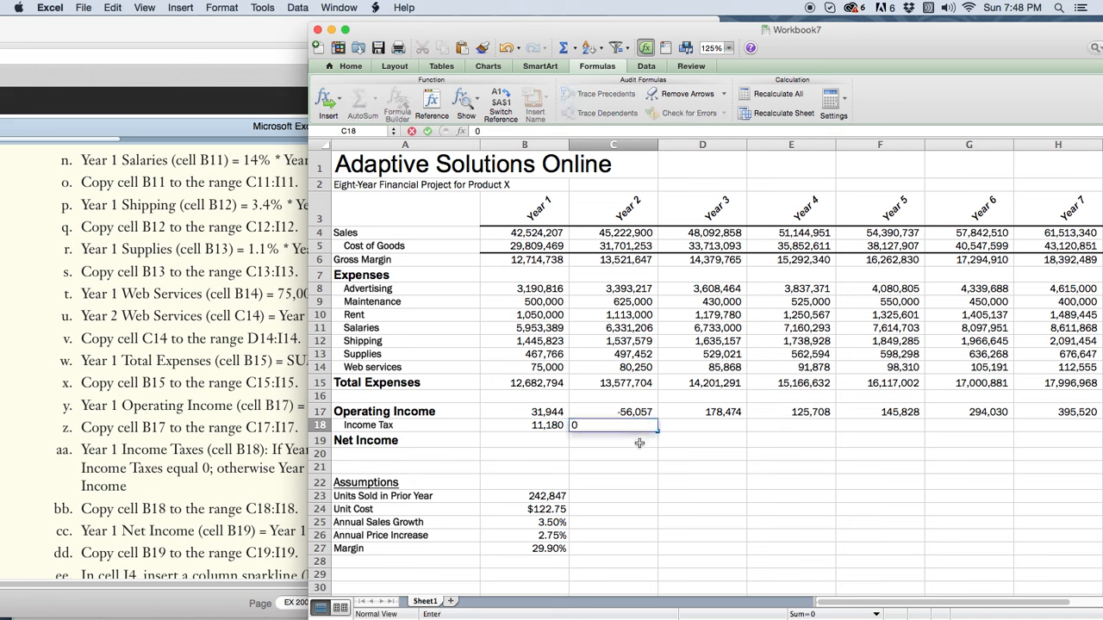
left_click(640, 444)
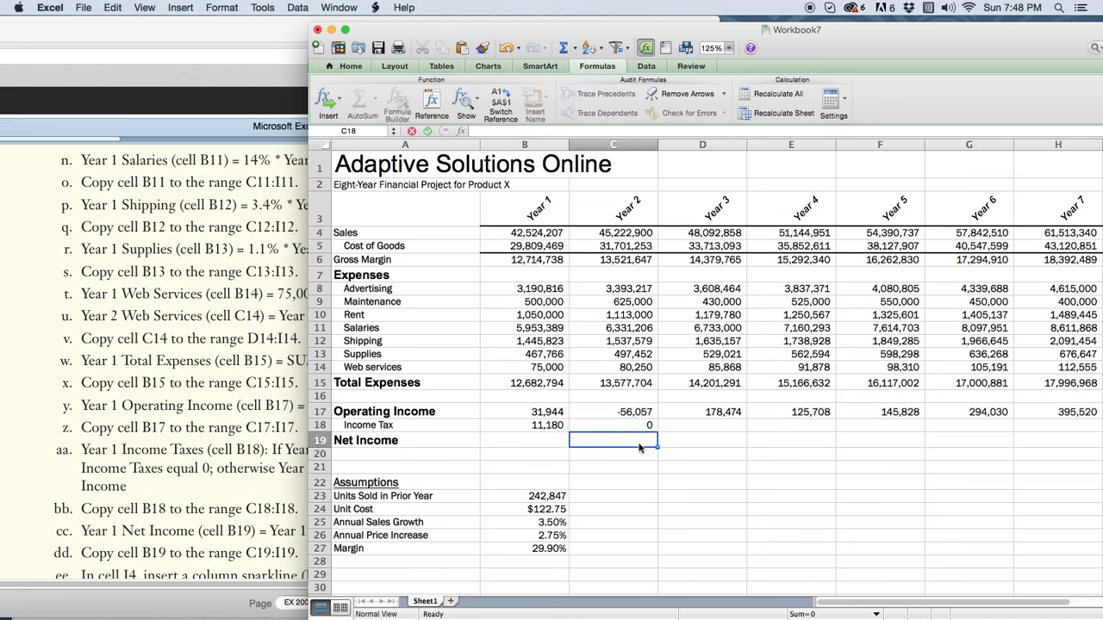
Enter the Year 3 Income Tax formula =35%*D17 in cell D18.
left_click(693, 426)
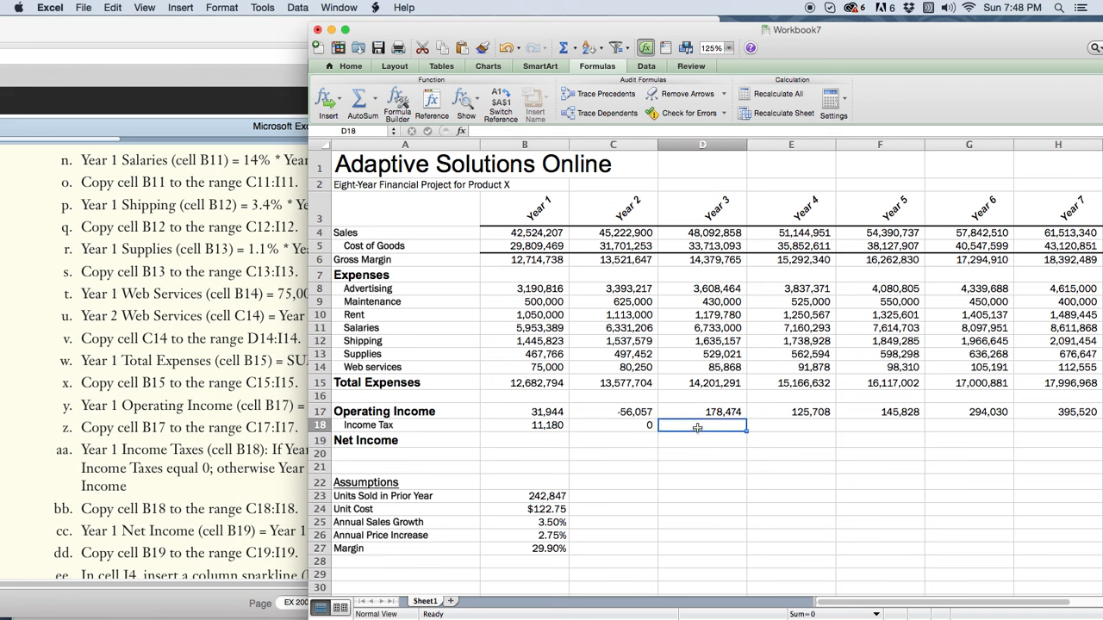
type("=")
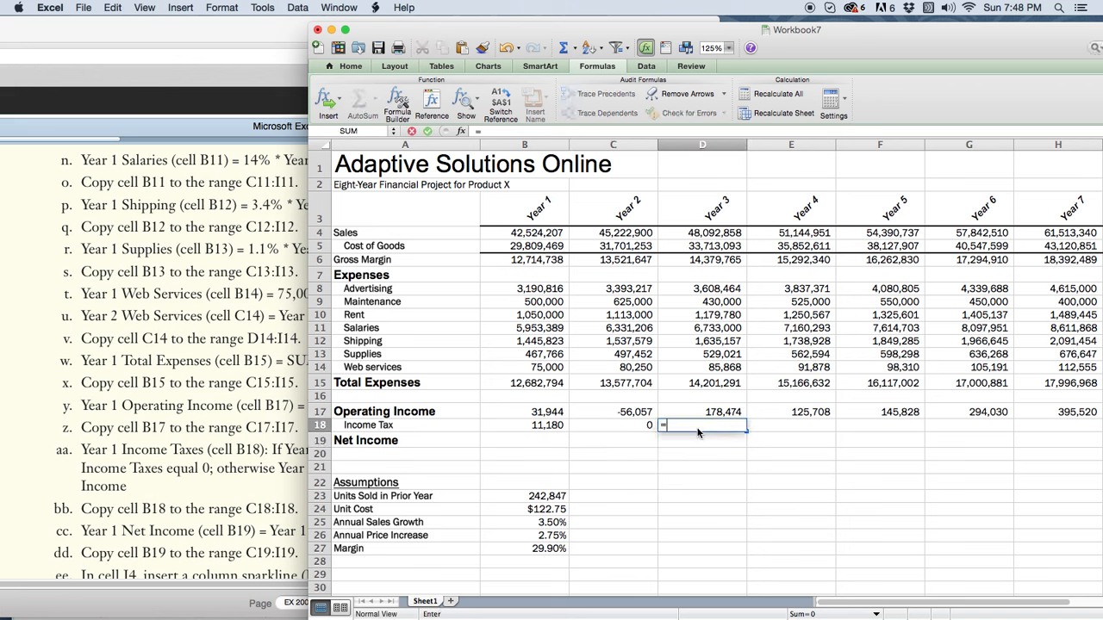
type("35%")
left_click_drag(536, 31, 523, 51)
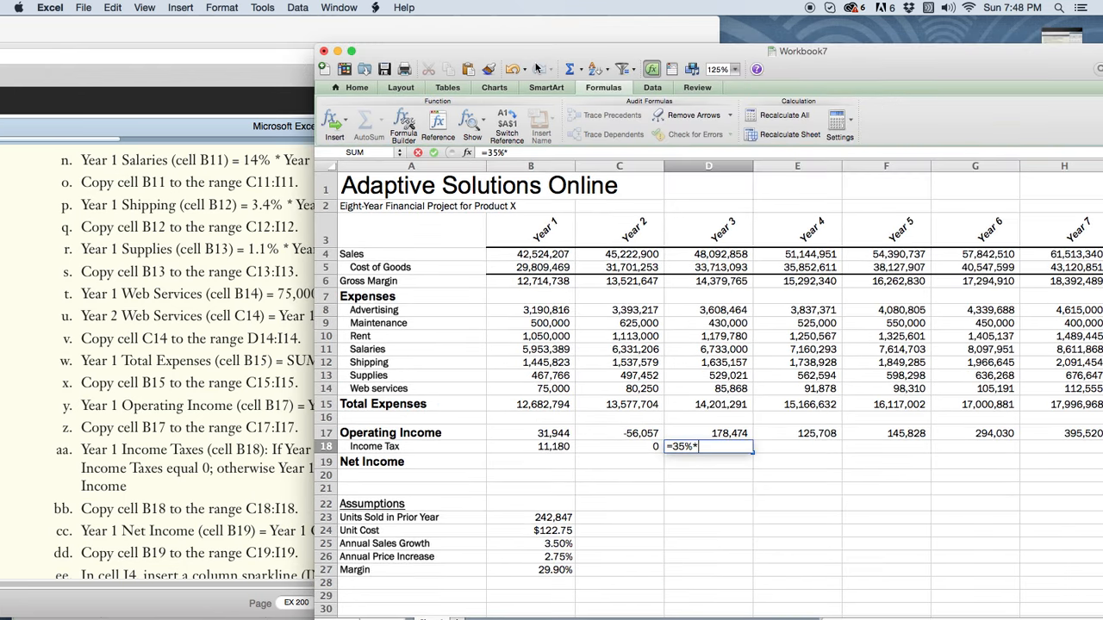
left_click(664, 336)
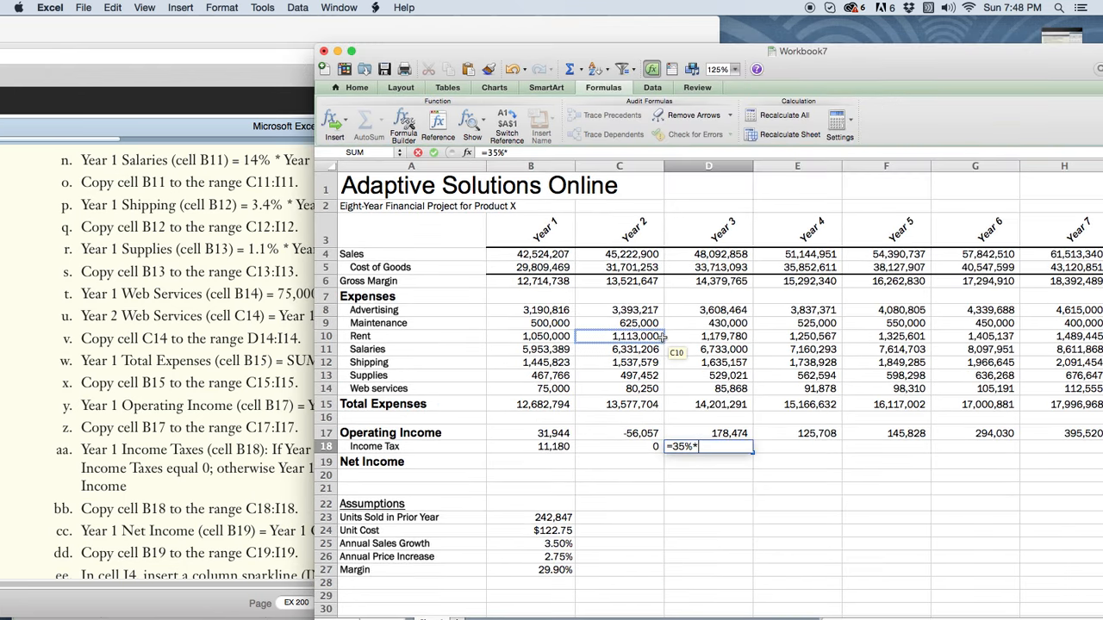
left_click_drag(664, 336, 698, 403)
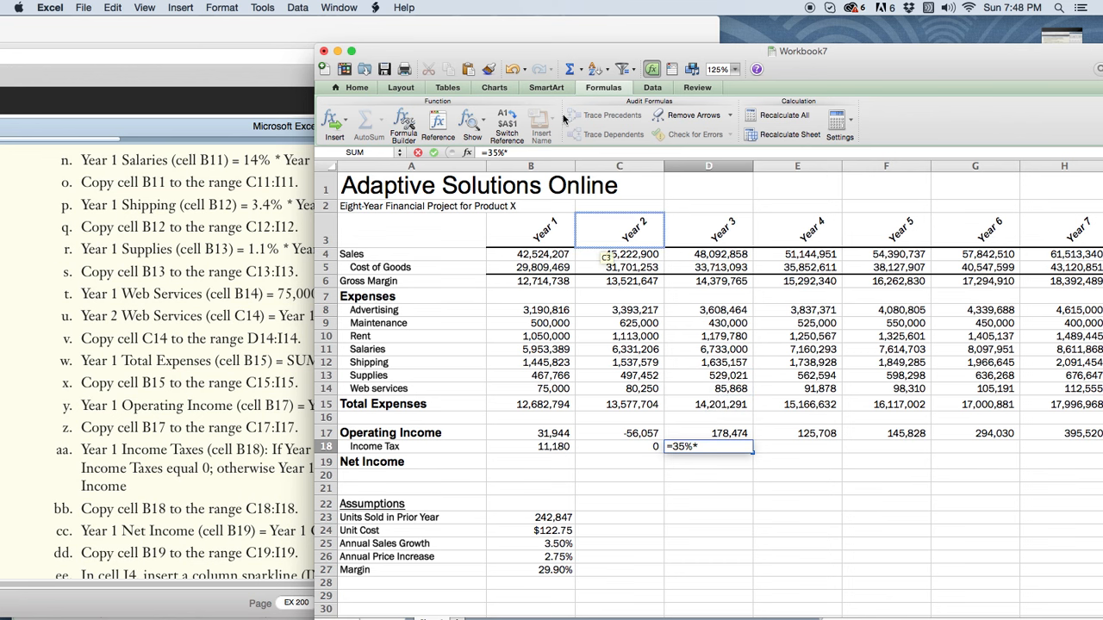
left_click_drag(514, 44, 480, 48)
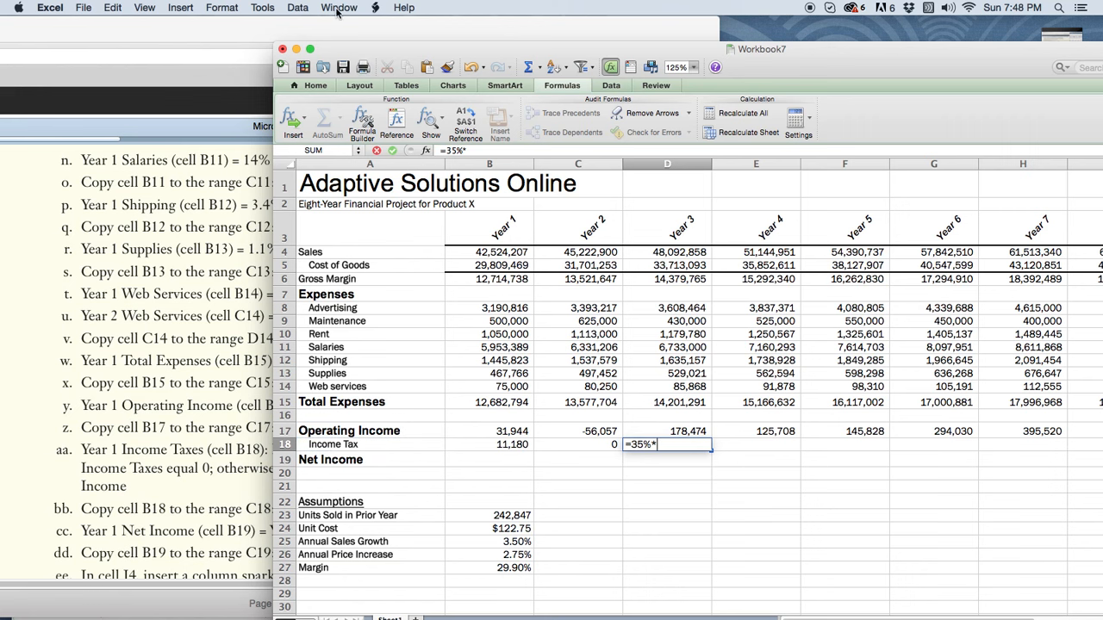
left_click_drag(345, 48, 104, 4)
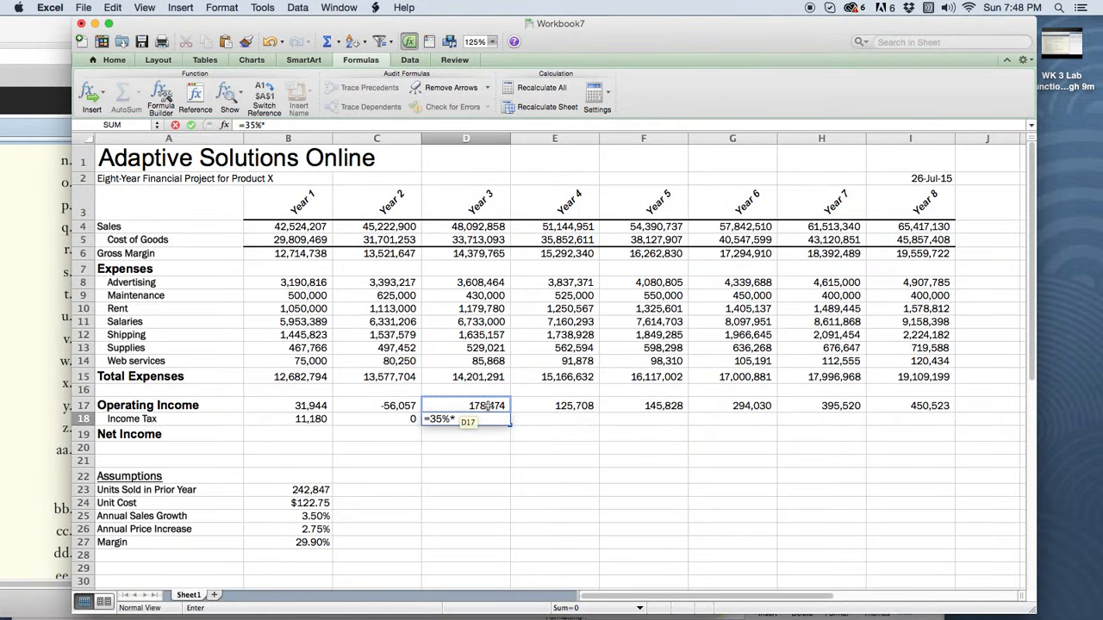
left_click(488, 406)
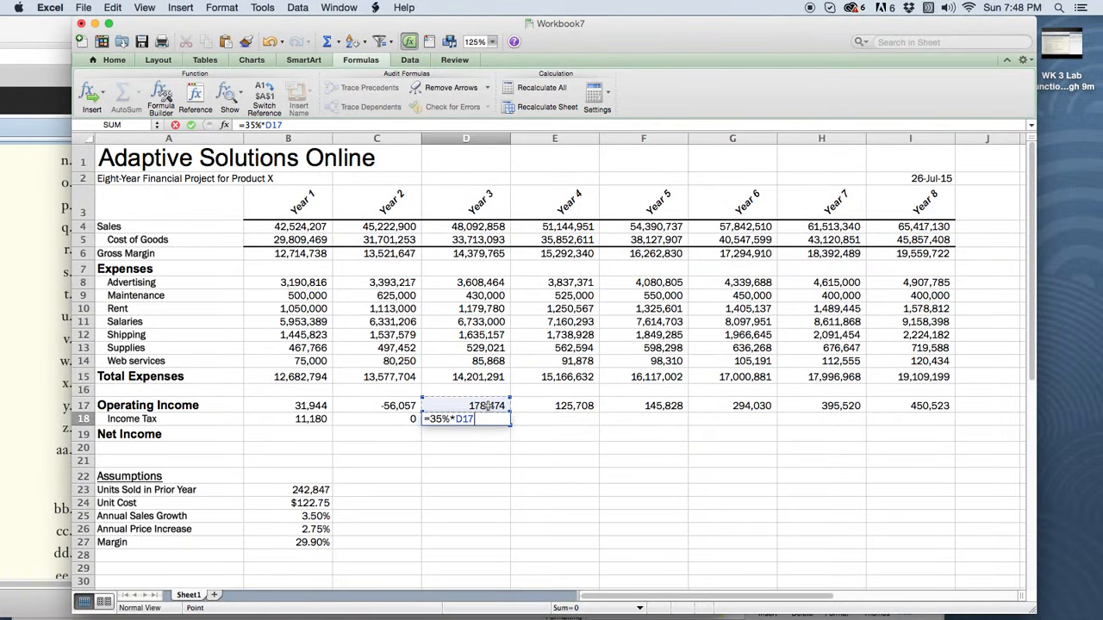
left_click(191, 125)
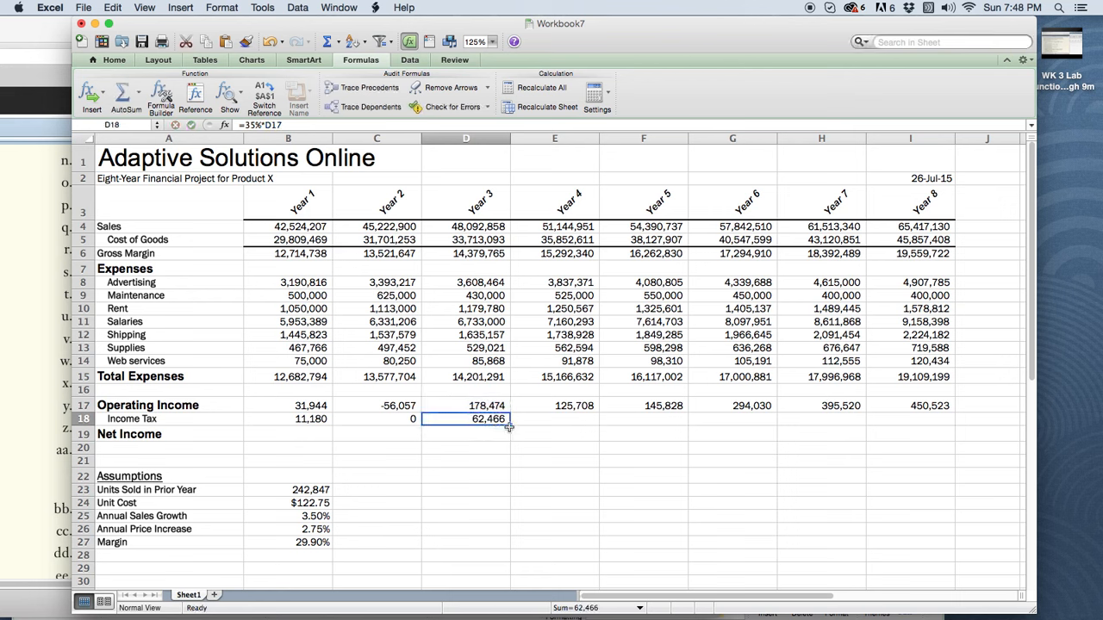
Fill the Income Tax formula from D18 across E18:I18 and check the copied formula in E18.
left_click_drag(510, 424, 923, 422)
left_click(550, 422)
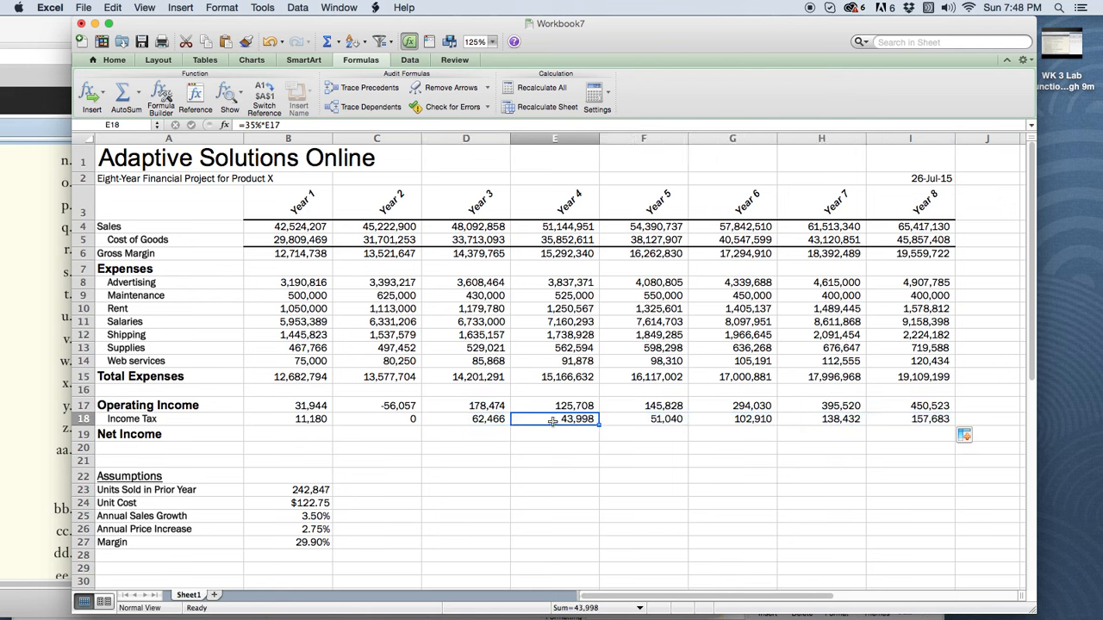
Review the Operating Income cells D17:I17 against the Income Tax formulas in D18 and E18.
left_click(654, 406)
left_click(737, 406)
left_click(820, 406)
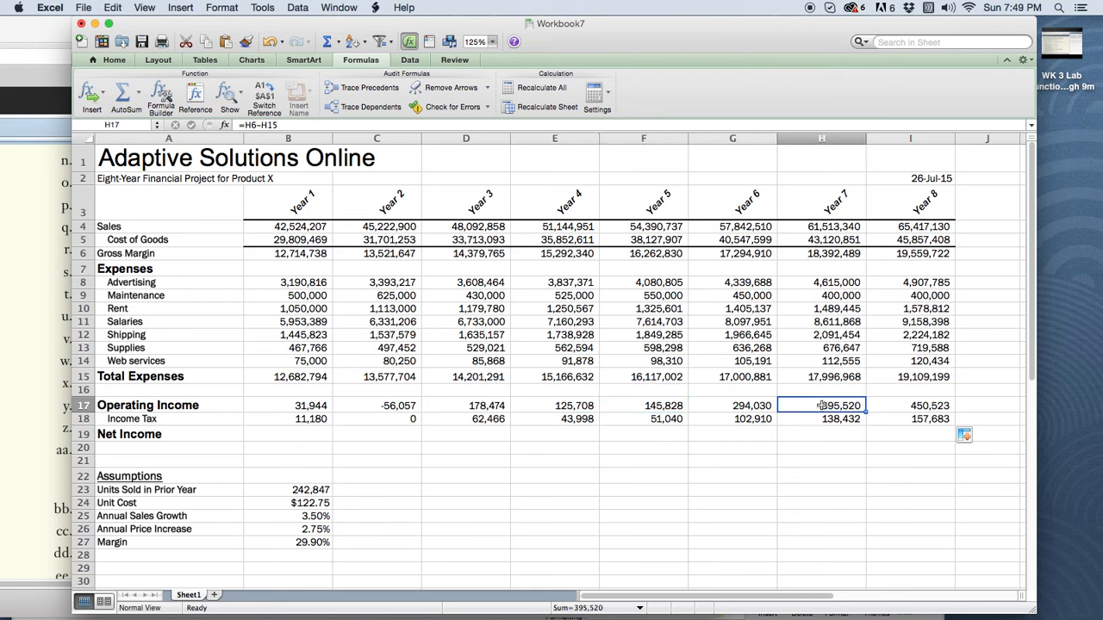
left_click(907, 407)
left_click(825, 407)
left_click(748, 407)
left_click(656, 407)
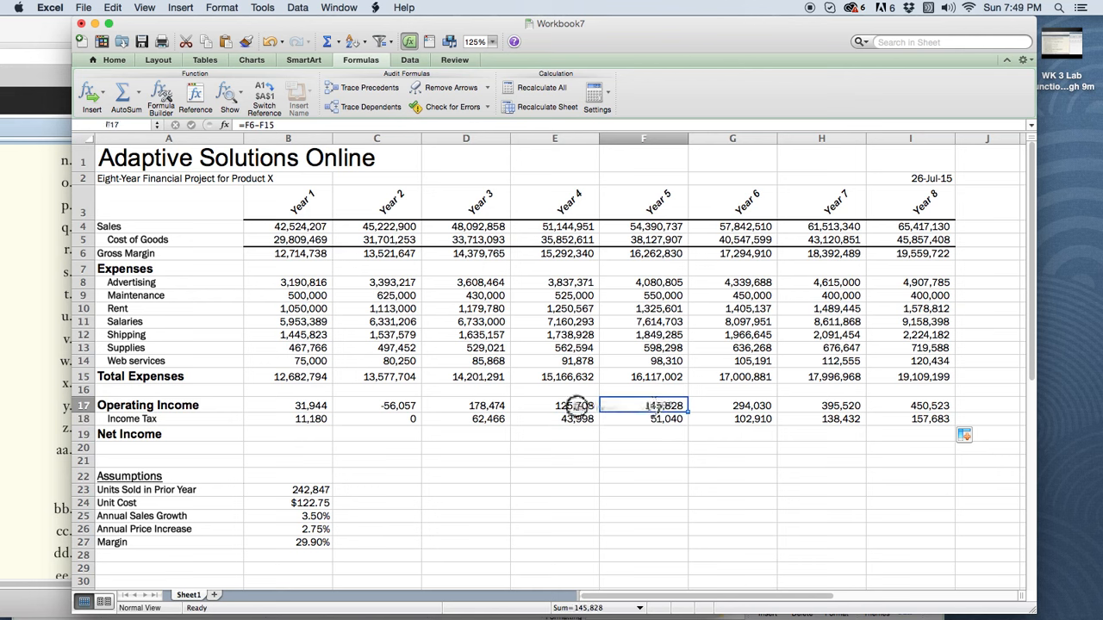
left_click(576, 406)
left_click(493, 407)
left_click(487, 420)
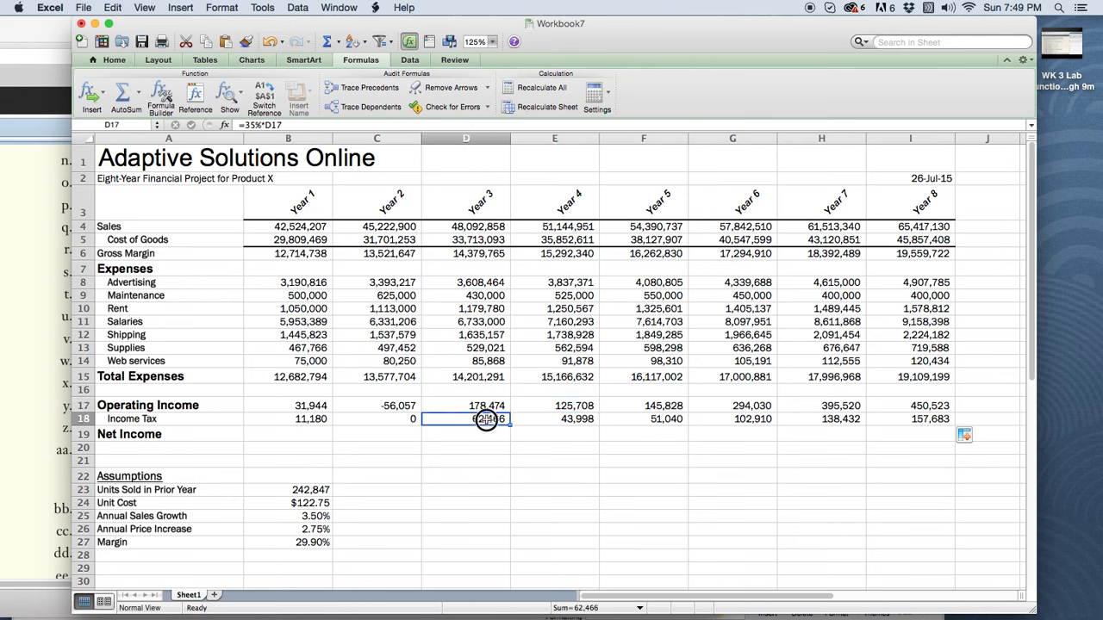
left_click(550, 420)
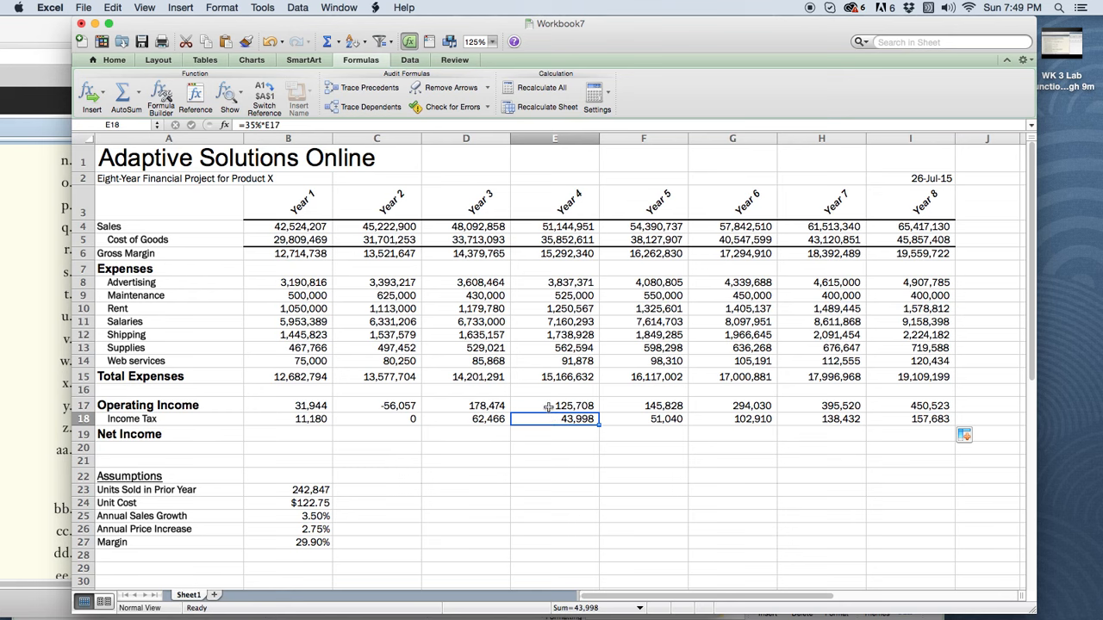
left_click(548, 406)
left_click(548, 419)
Move the workbook window aside and read the textbook's Year 1 Net Income instruction in step cc.
left_click_drag(243, 23, 603, 24)
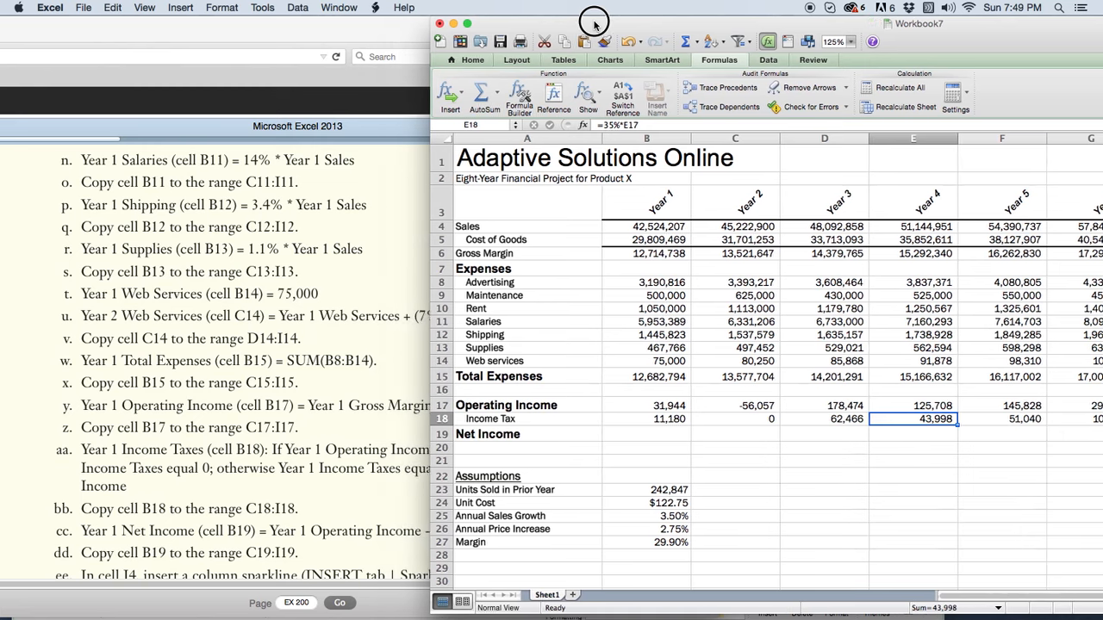
left_click(110, 428)
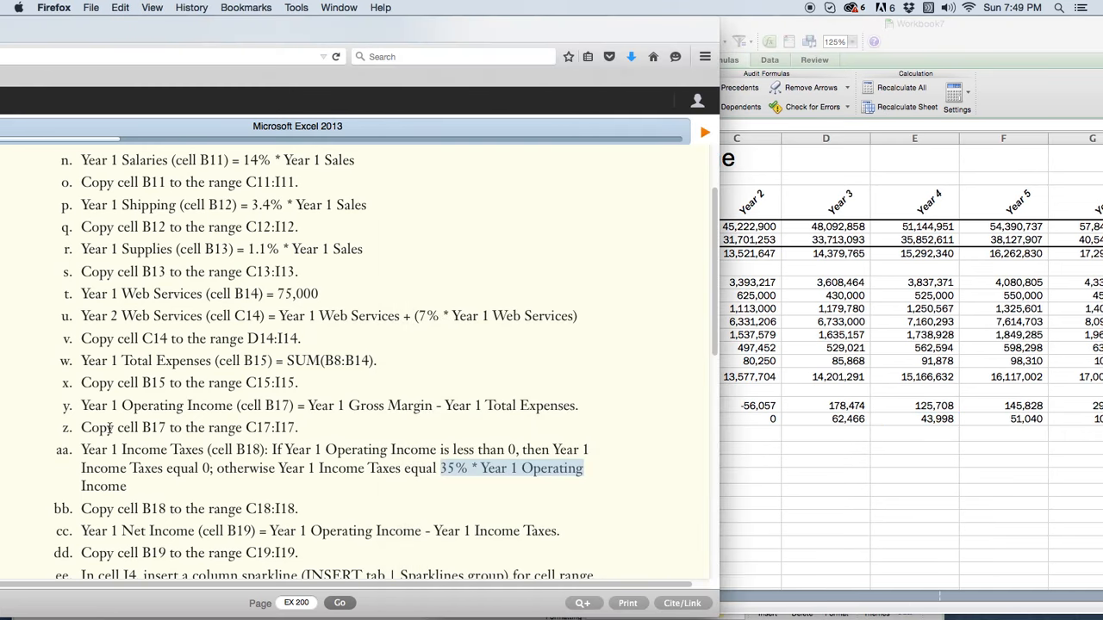
scroll(86, 464, "down", 2)
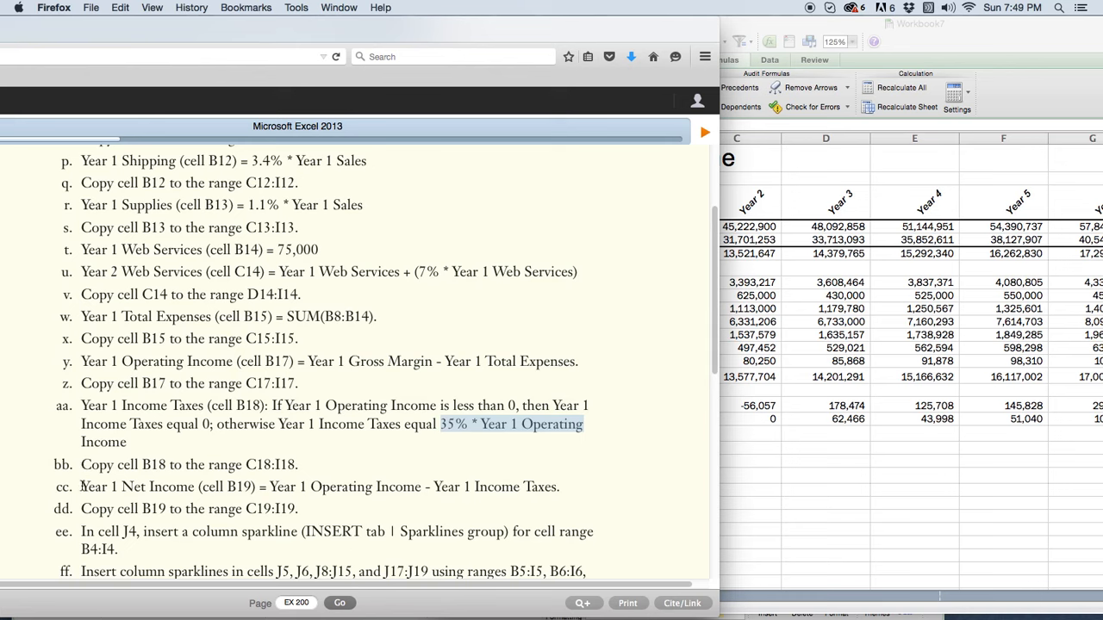
left_click(80, 485)
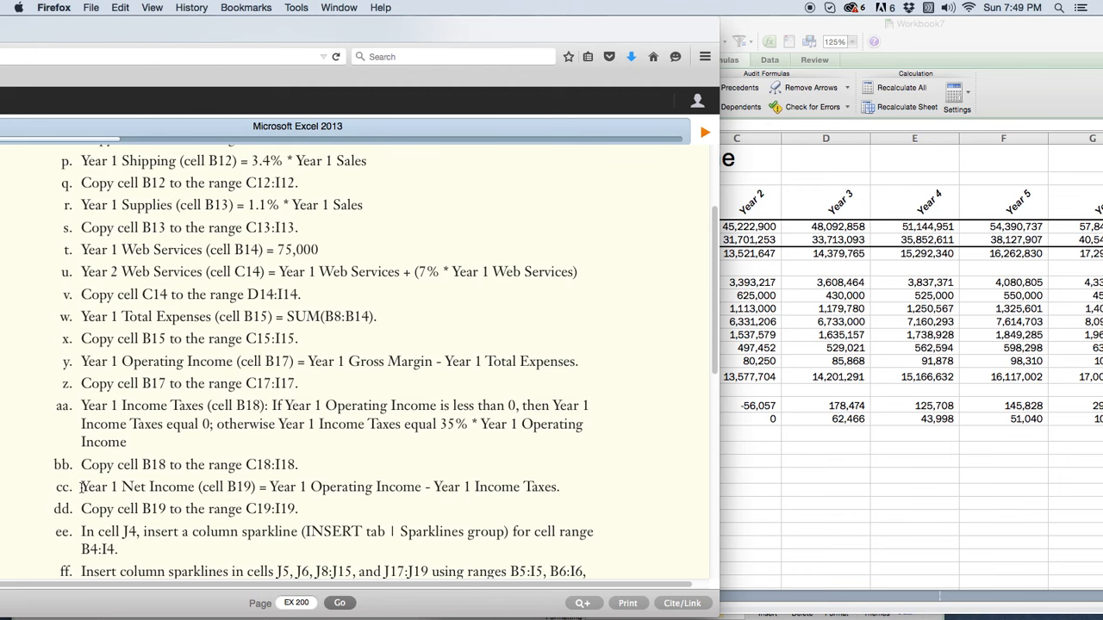
left_click(767, 441)
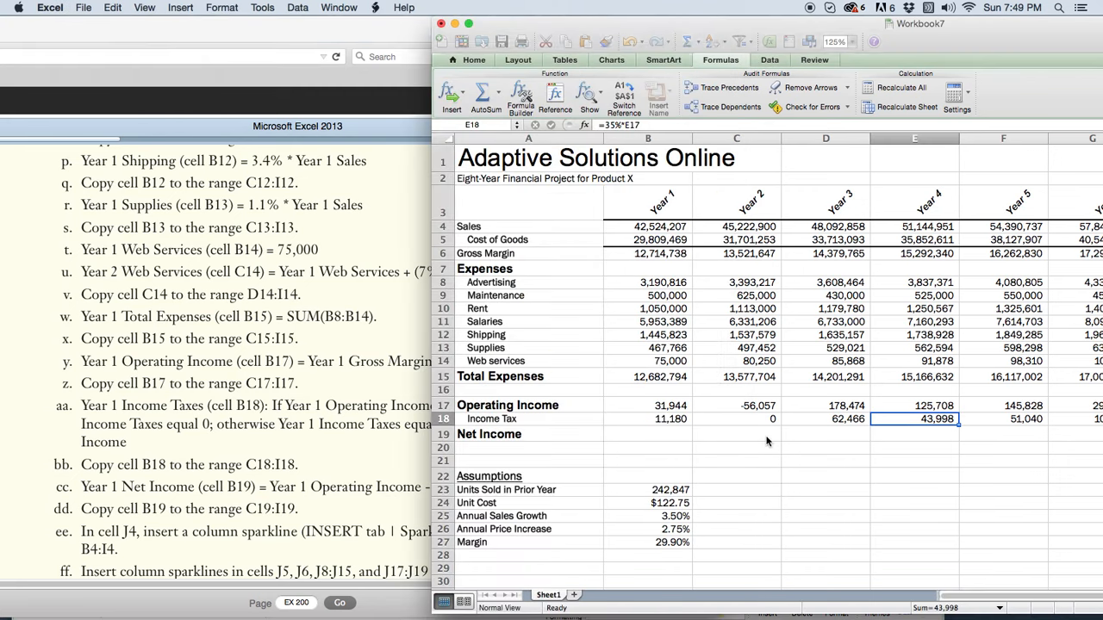
Enter the Year 1 Net Income formula =B17-B18 in cell B19, following textbook step cc.
left_click(541, 436)
left_click(644, 436)
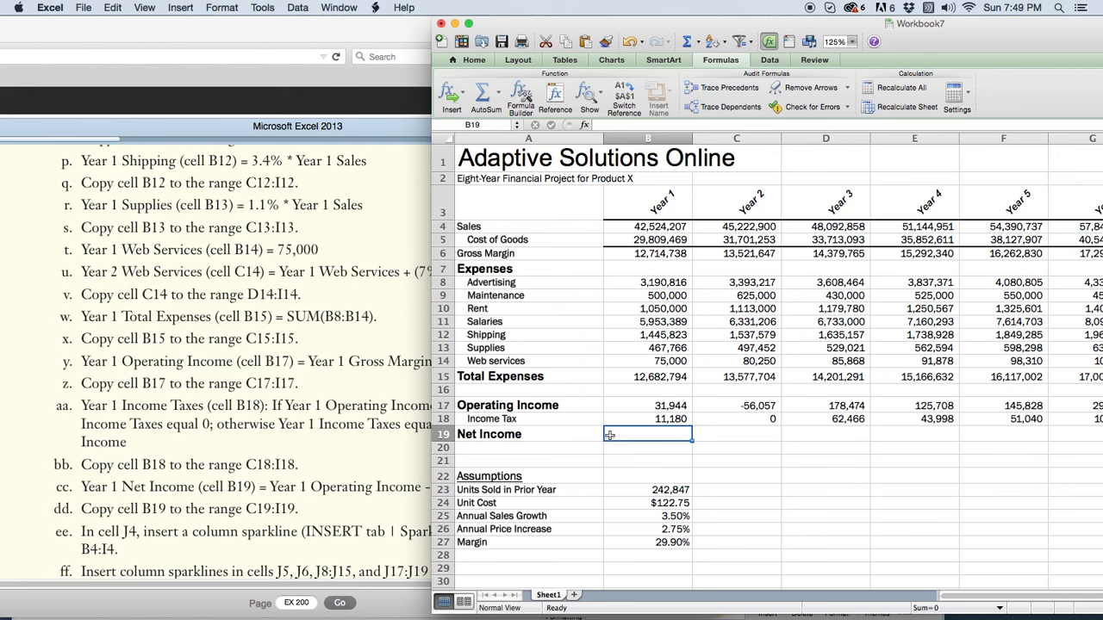
left_click(301, 491)
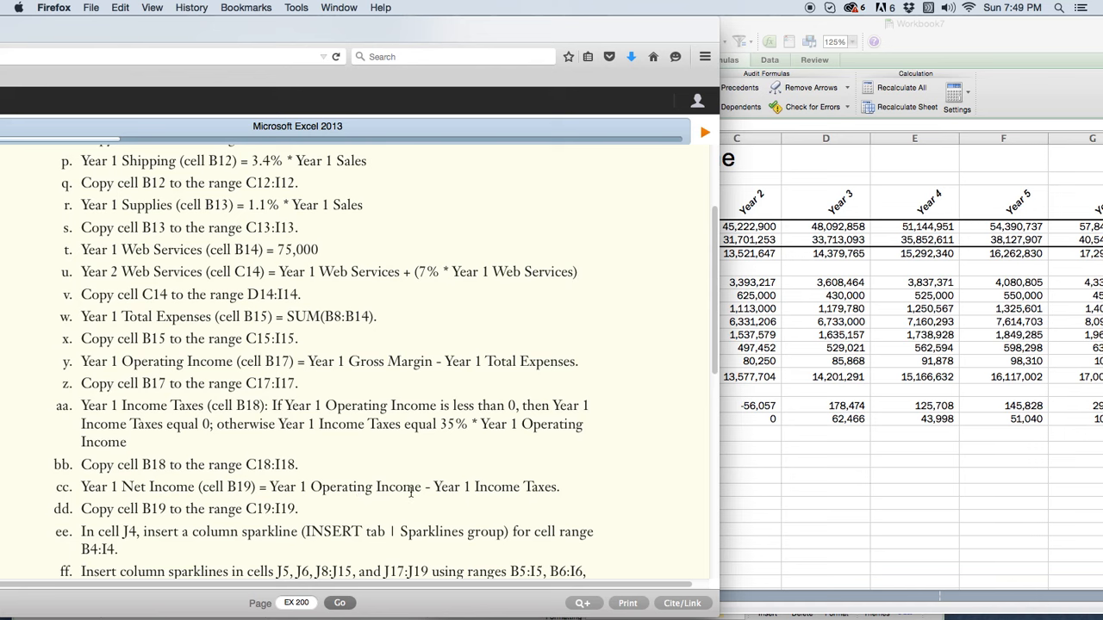
left_click(732, 475)
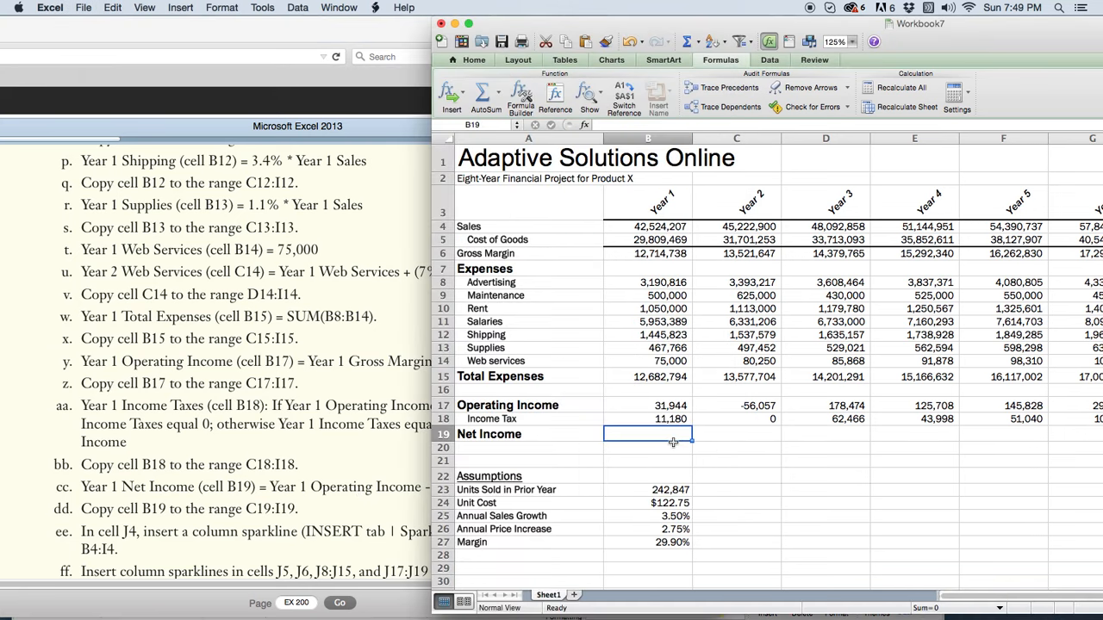
type("=")
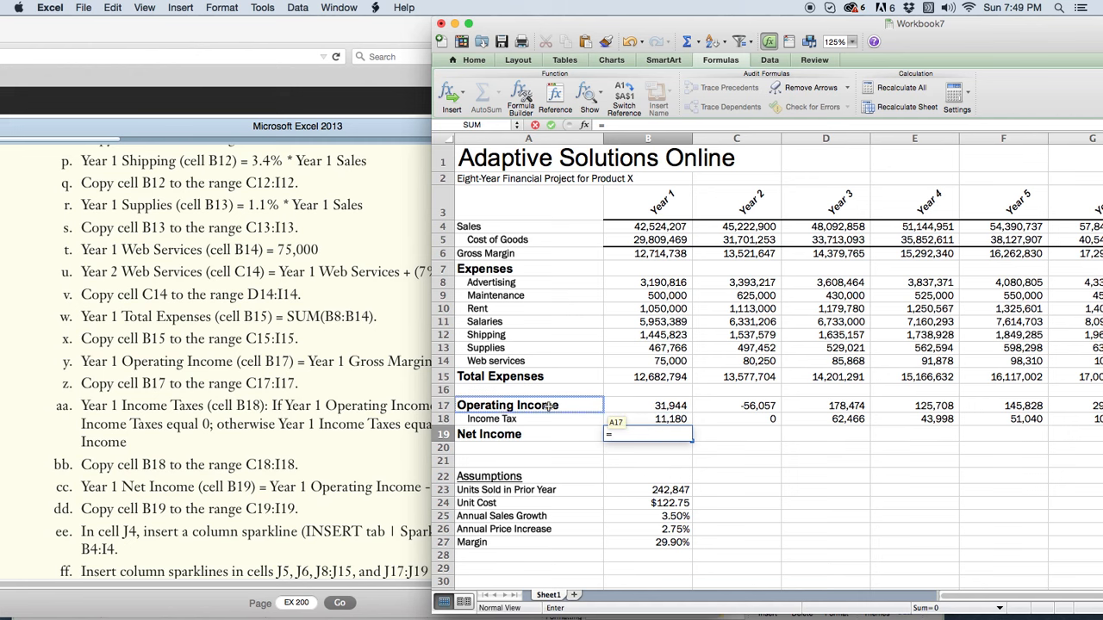
left_click(656, 405)
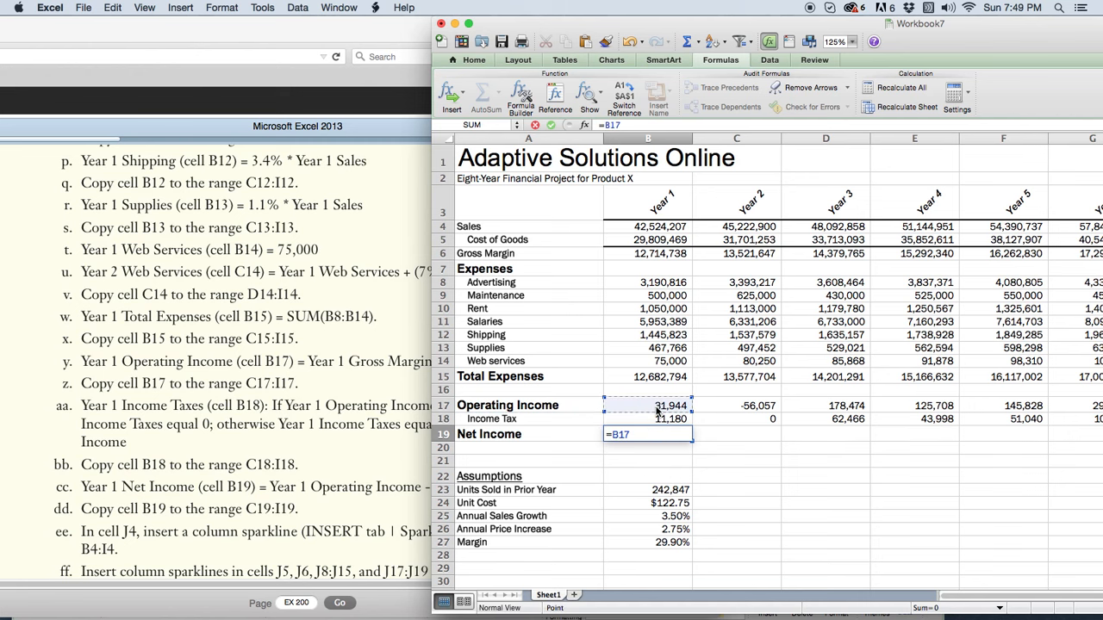
left_click(396, 459)
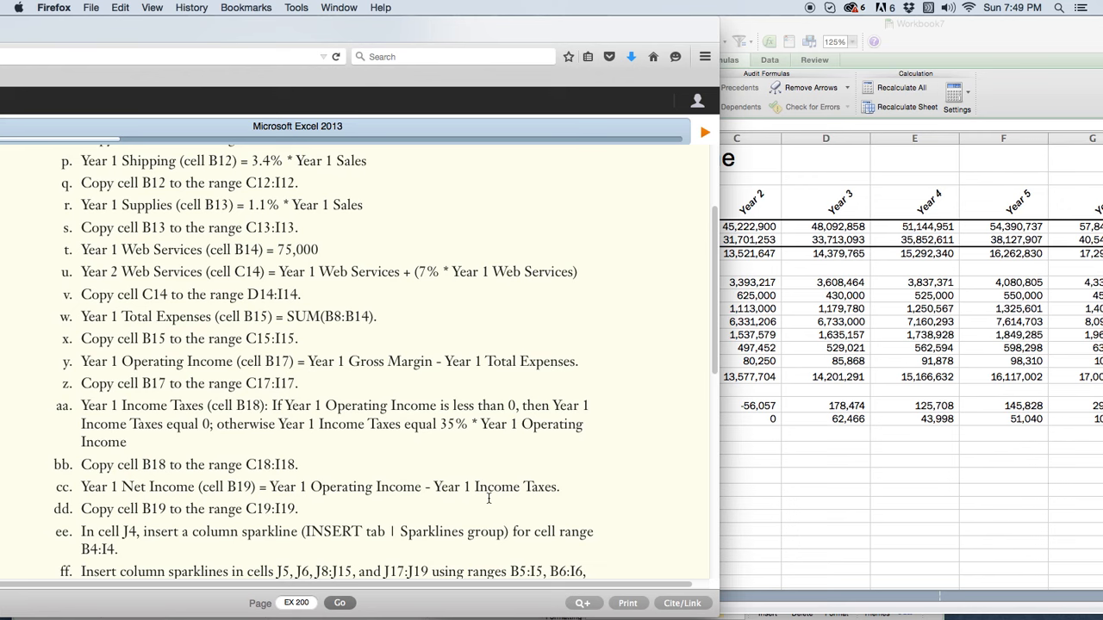
left_click(756, 455)
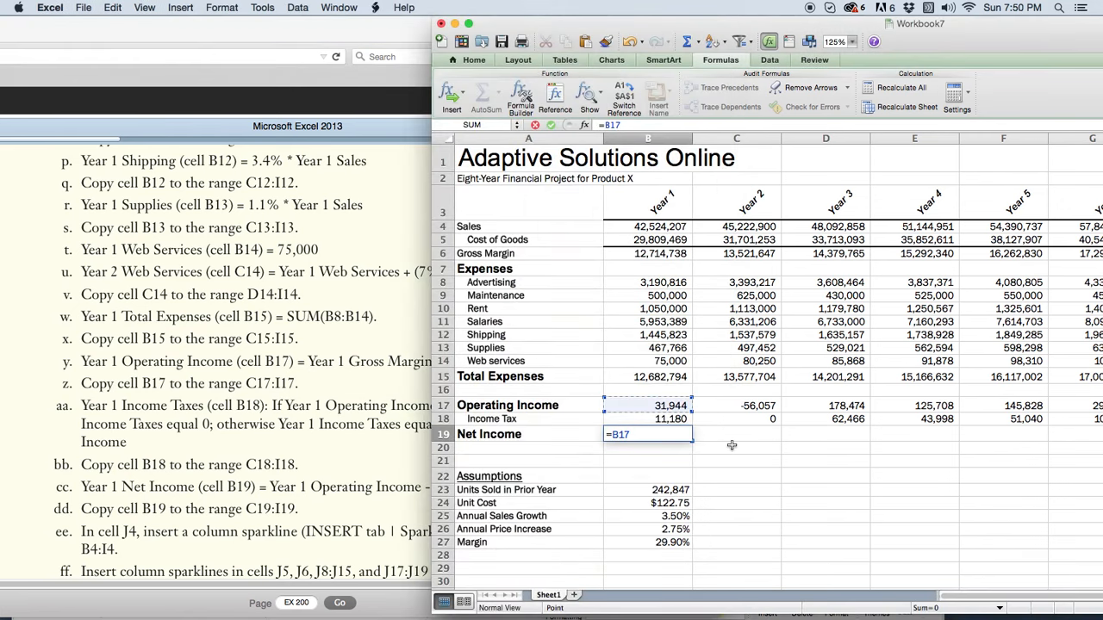
type("-")
left_click(661, 419)
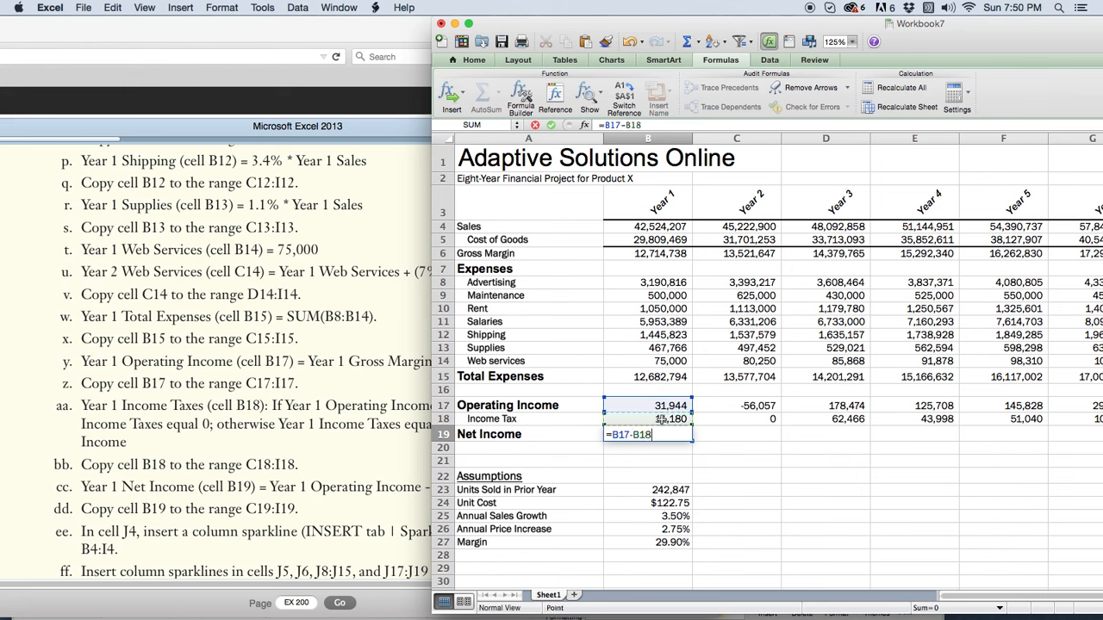
left_click(550, 125)
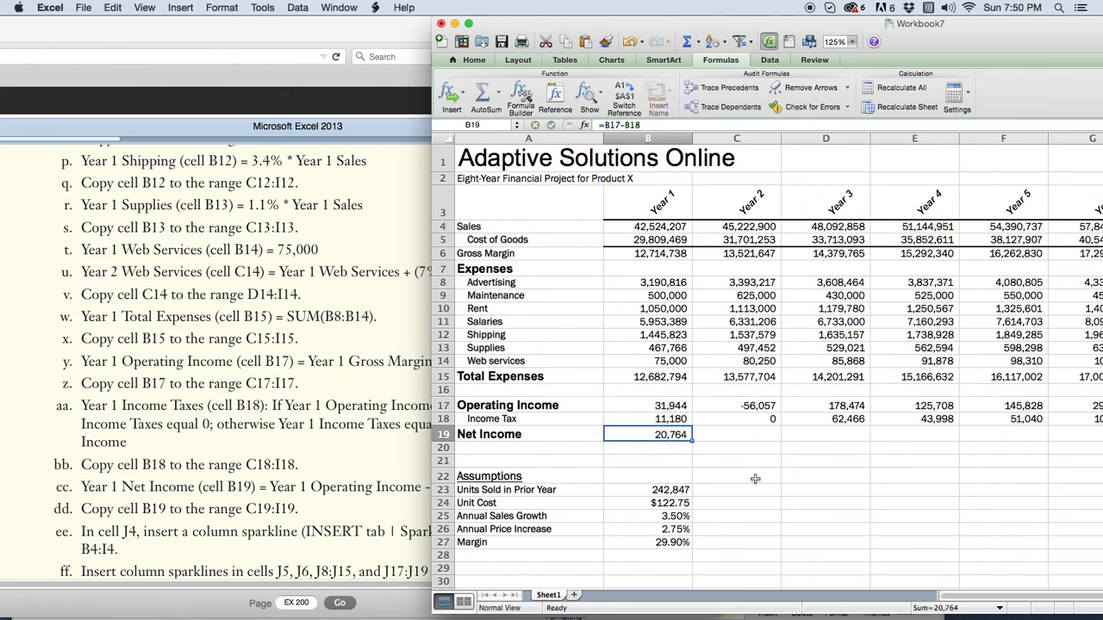
Enter the Year 2 Net Income formula =C17-C18 in cell C19, rechecking the textbook instruction.
left_click(726, 436)
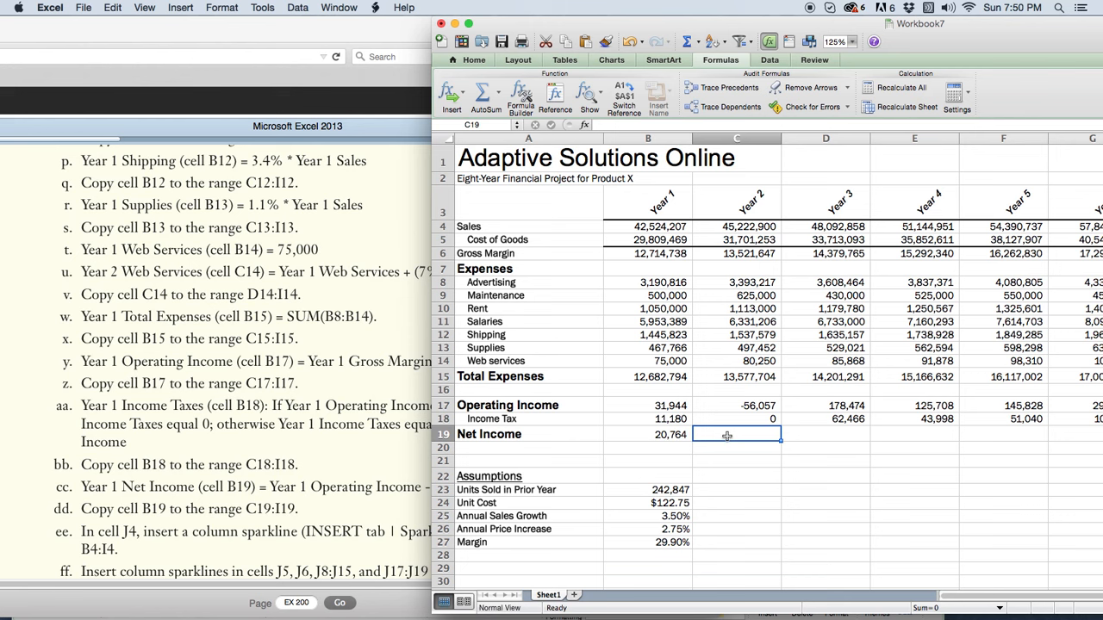
type("=")
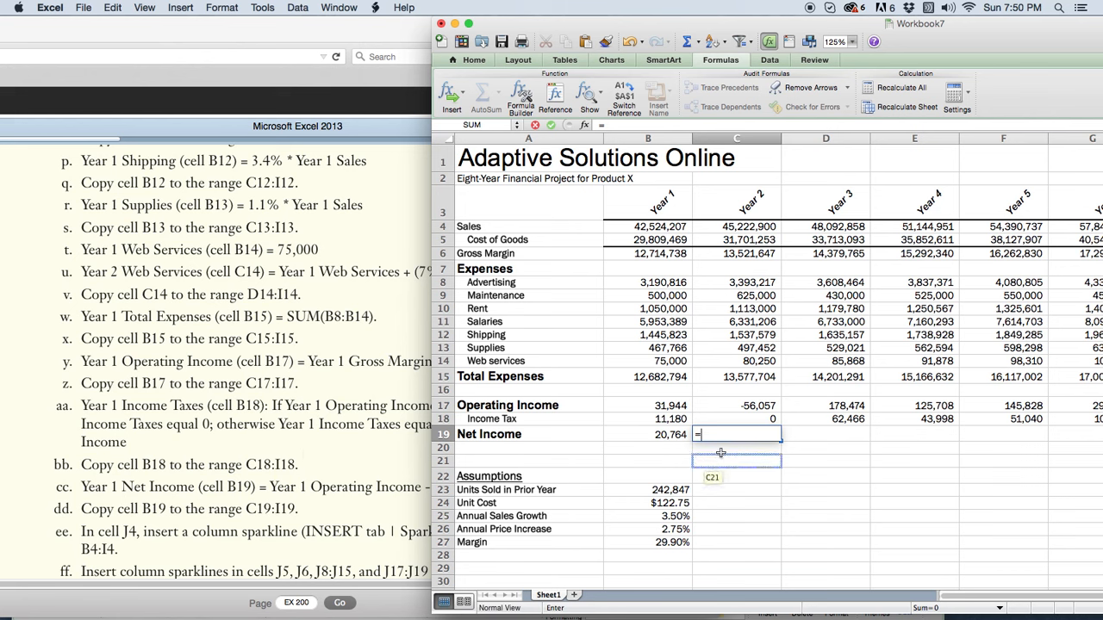
left_click(741, 408)
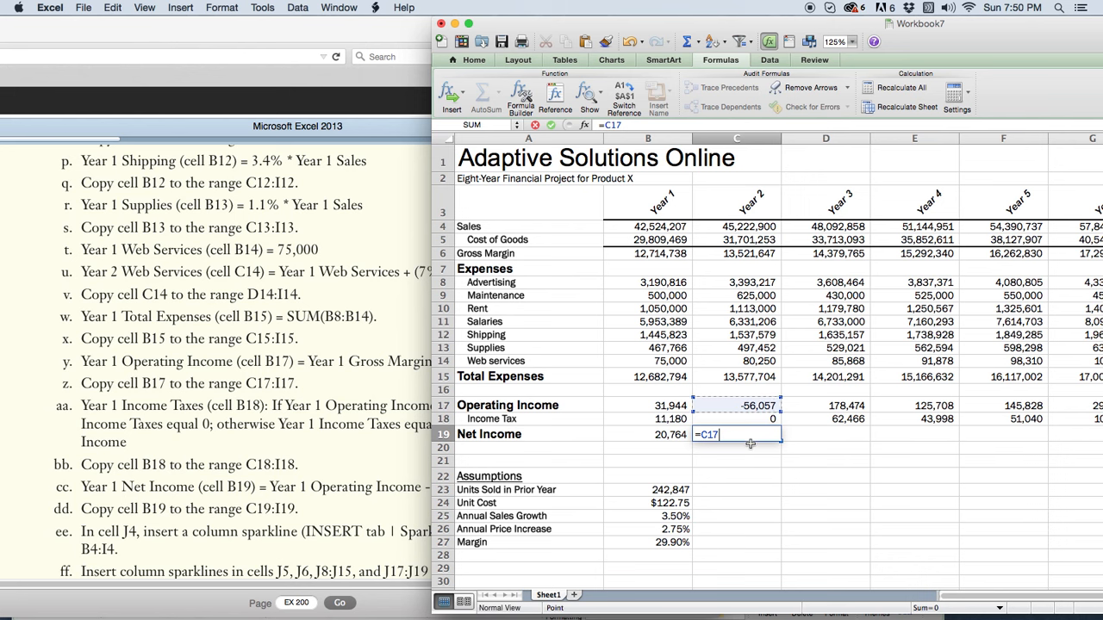
left_click(362, 493)
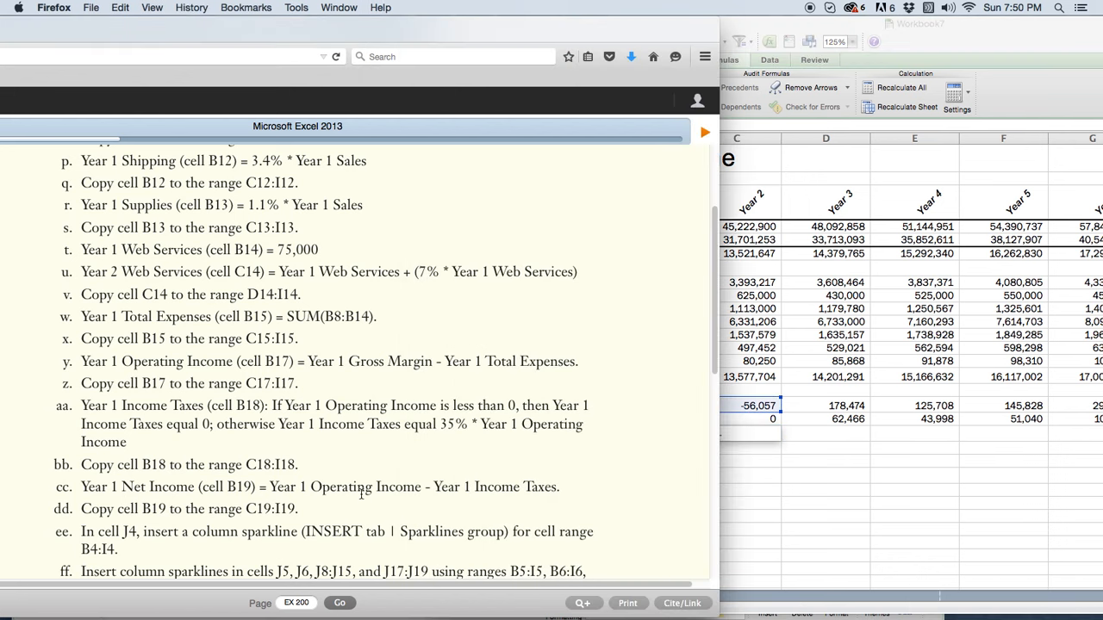
left_click(765, 414)
type("-")
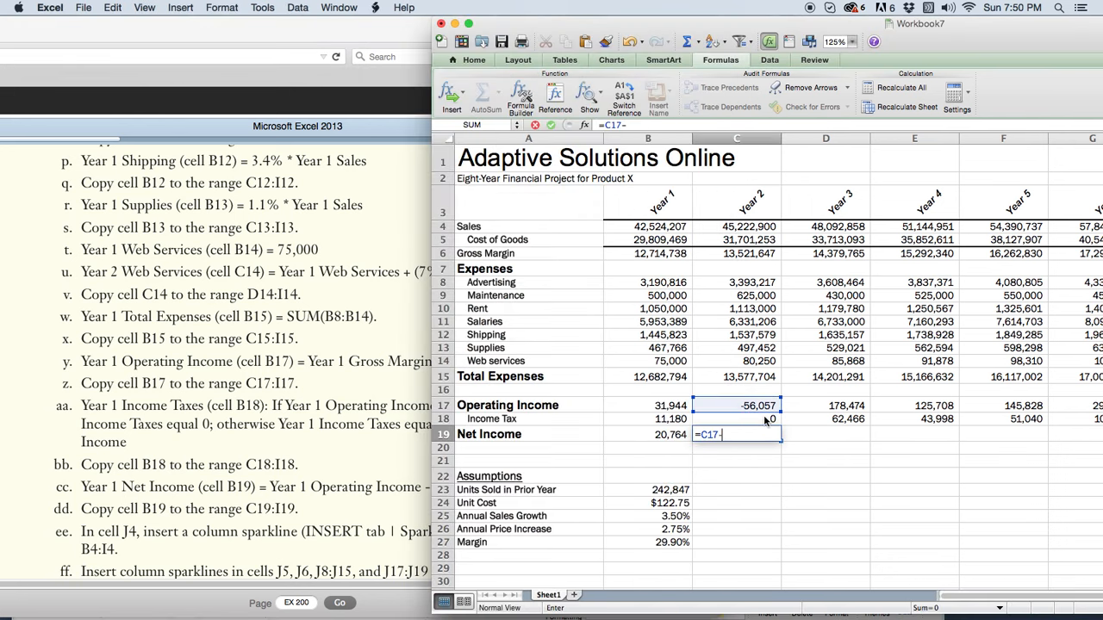
left_click(764, 419)
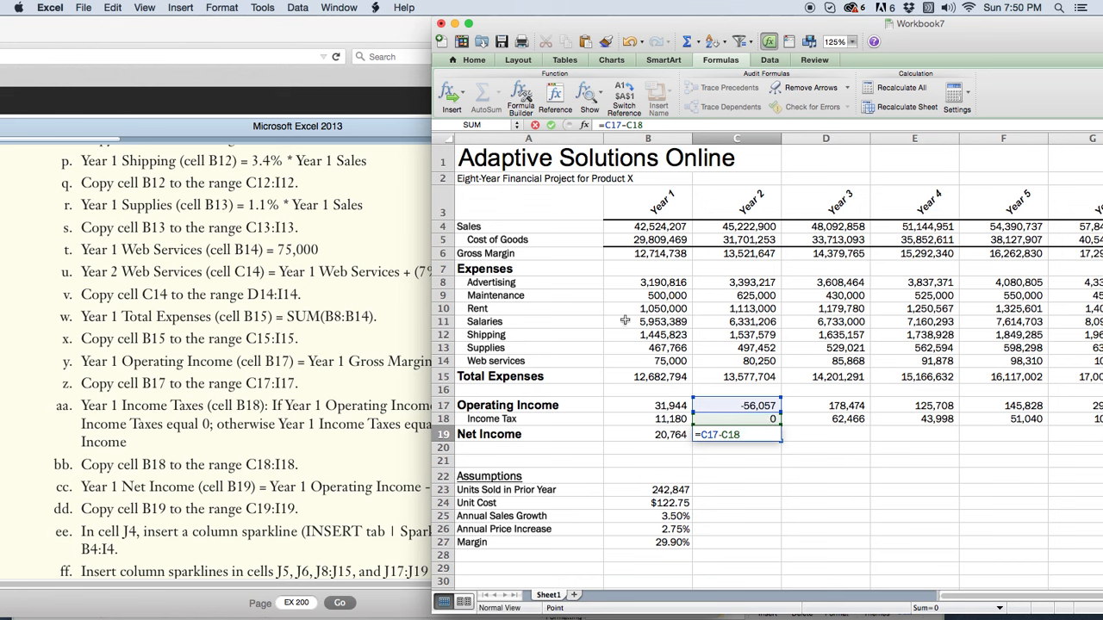
left_click(550, 125)
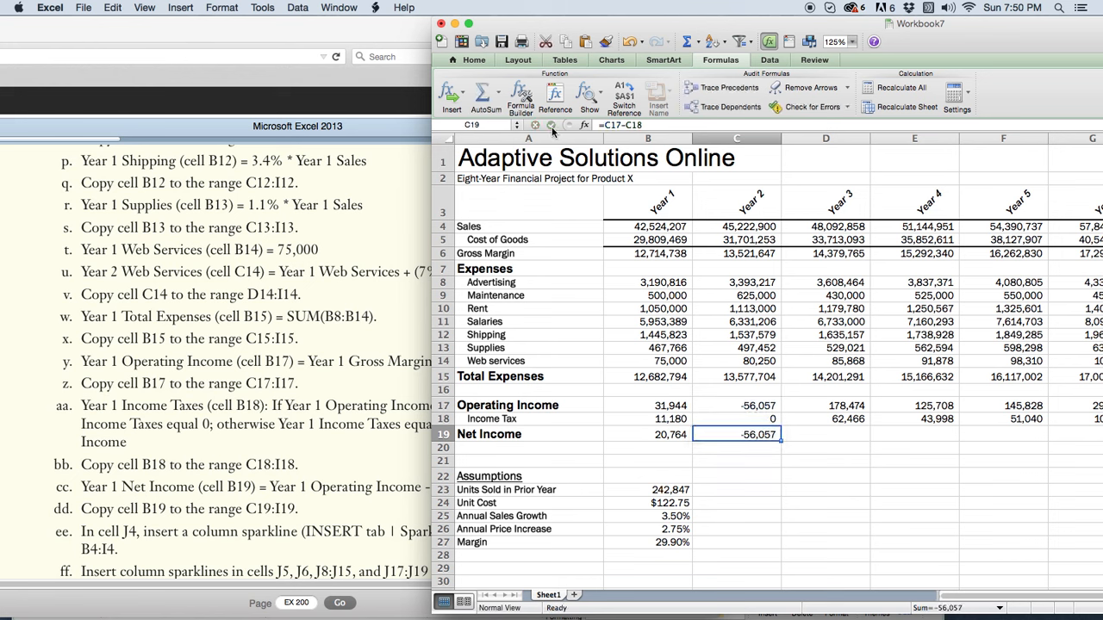
Enter the Year 3 Net Income formula =D17-D18 in cell D19, consulting the textbook's Net Income definition.
left_click(824, 436)
type("=")
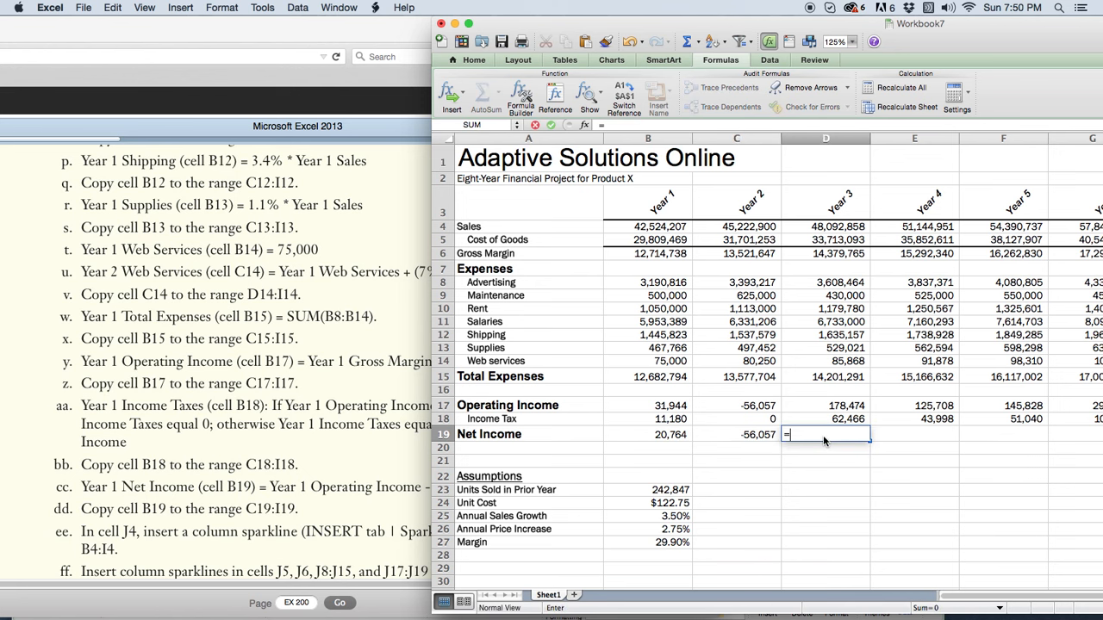
left_click(296, 465)
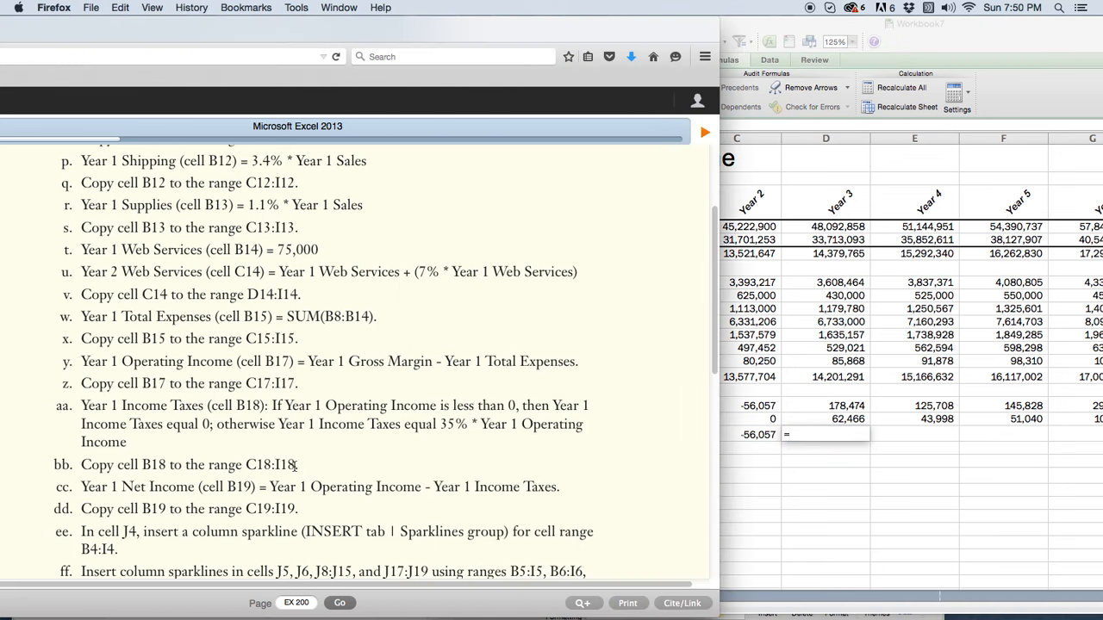
left_click_drag(272, 487, 421, 486)
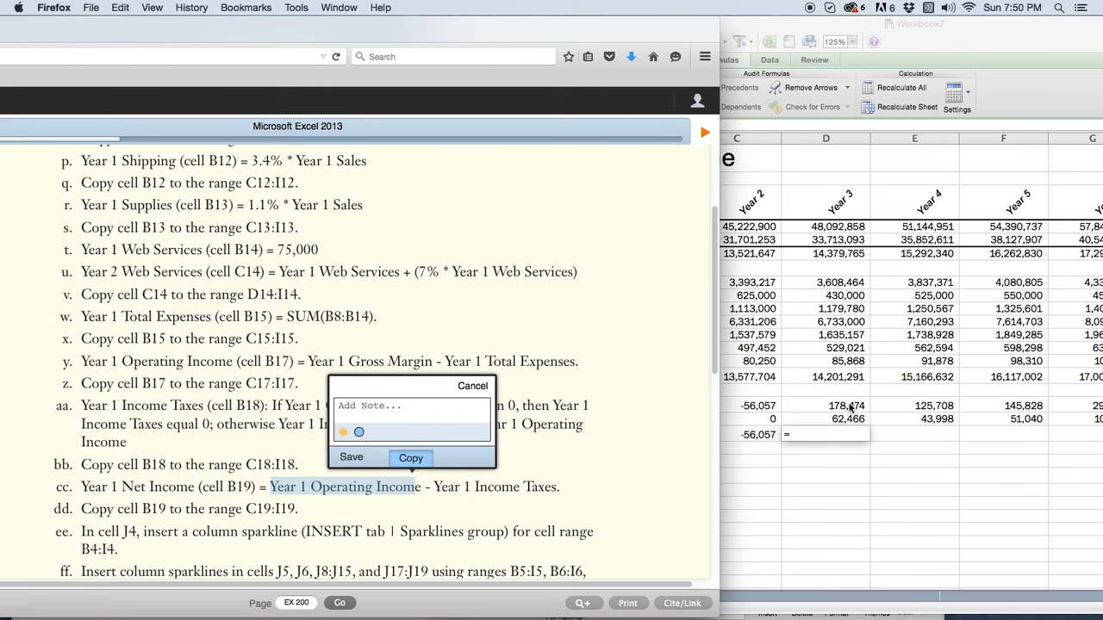
left_click(905, 42)
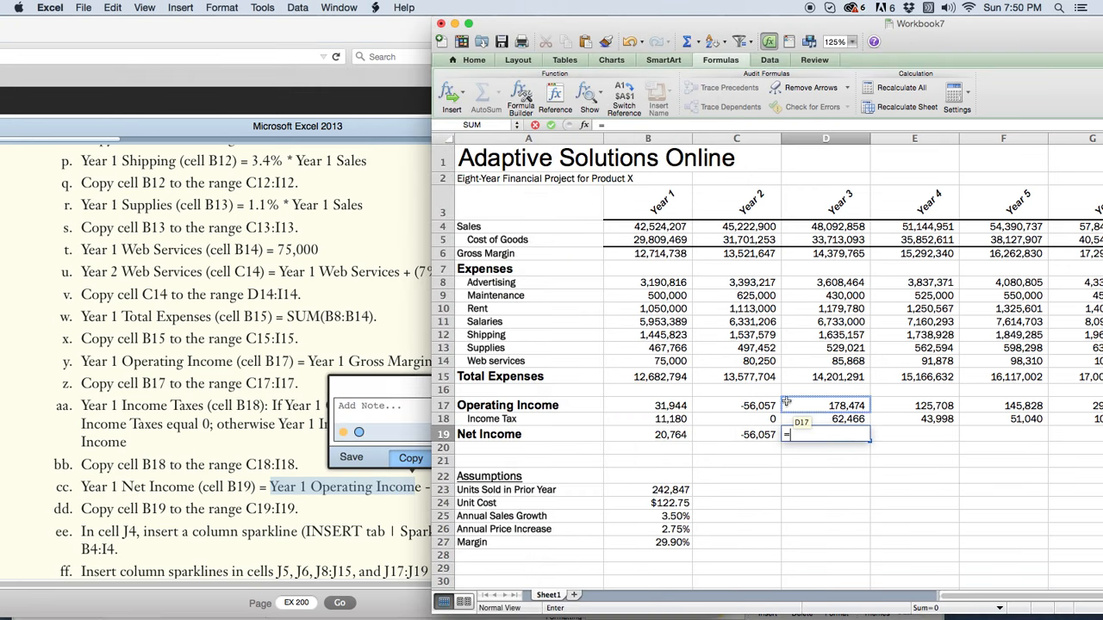
left_click(830, 407)
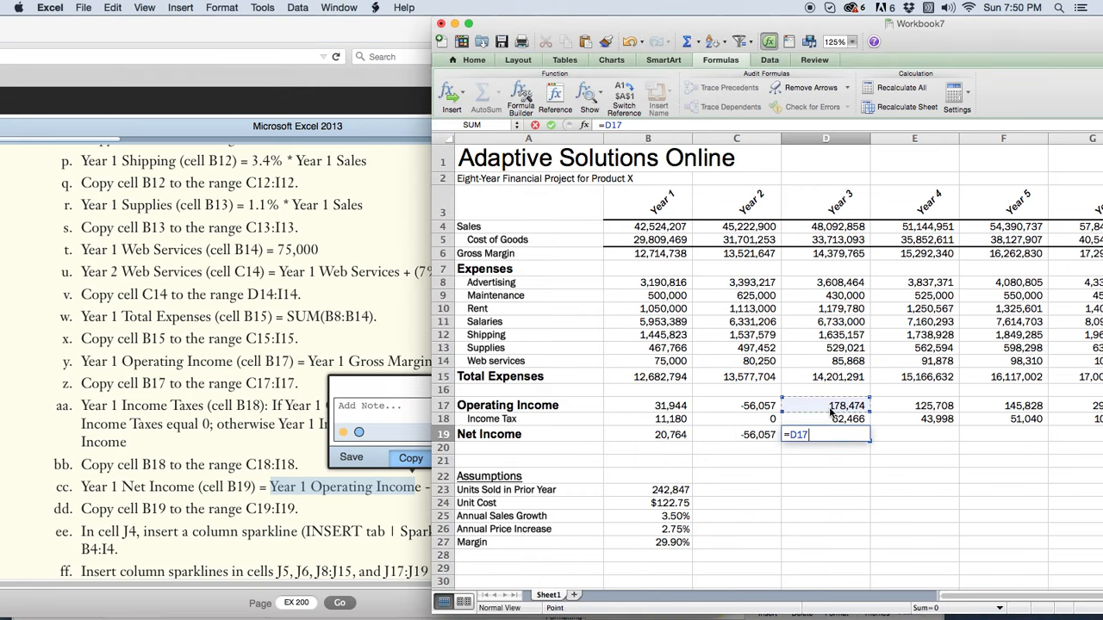
type("-")
left_click(822, 421)
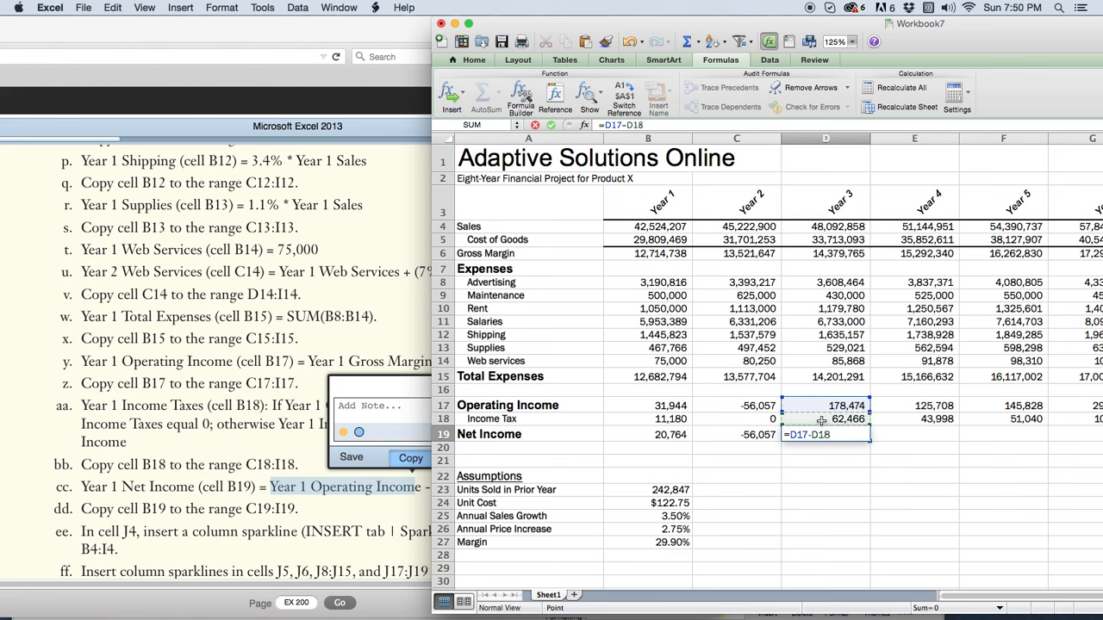
left_click(551, 125)
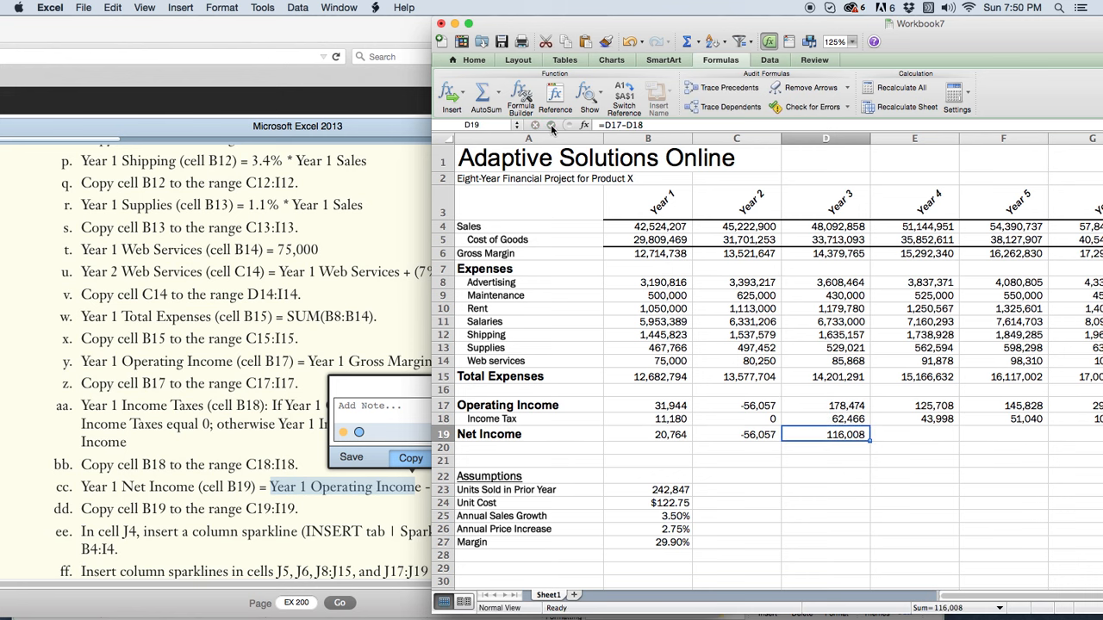
Fill the Net Income formula from D19 across E19:I19 and check the copied formulas in E19 and F19.
left_click_drag(938, 24, 546, 25)
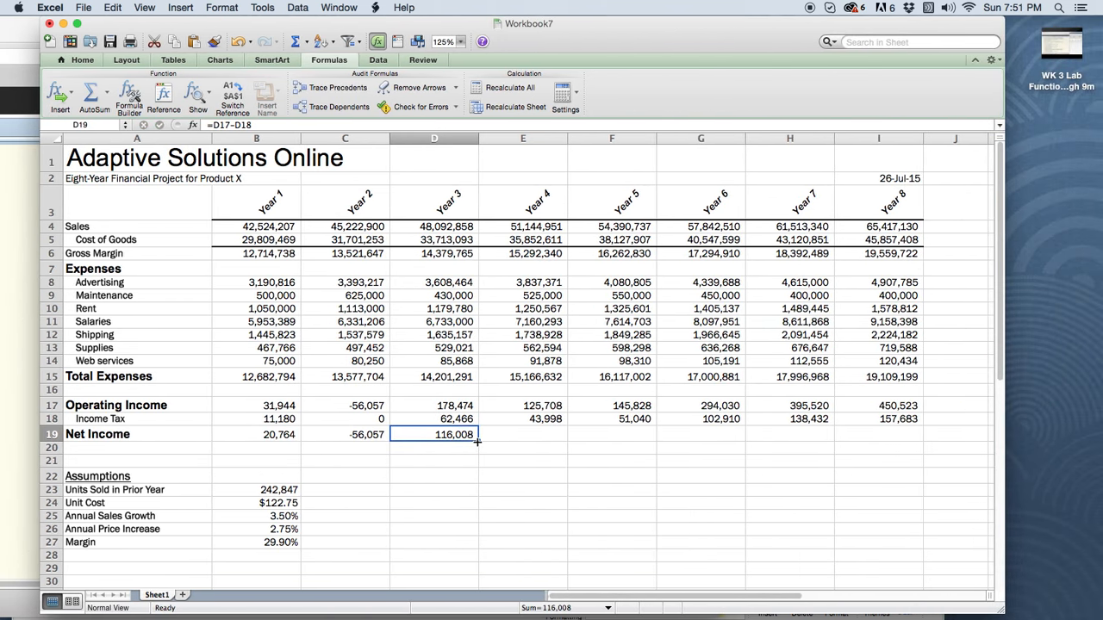
left_click_drag(482, 441, 919, 441)
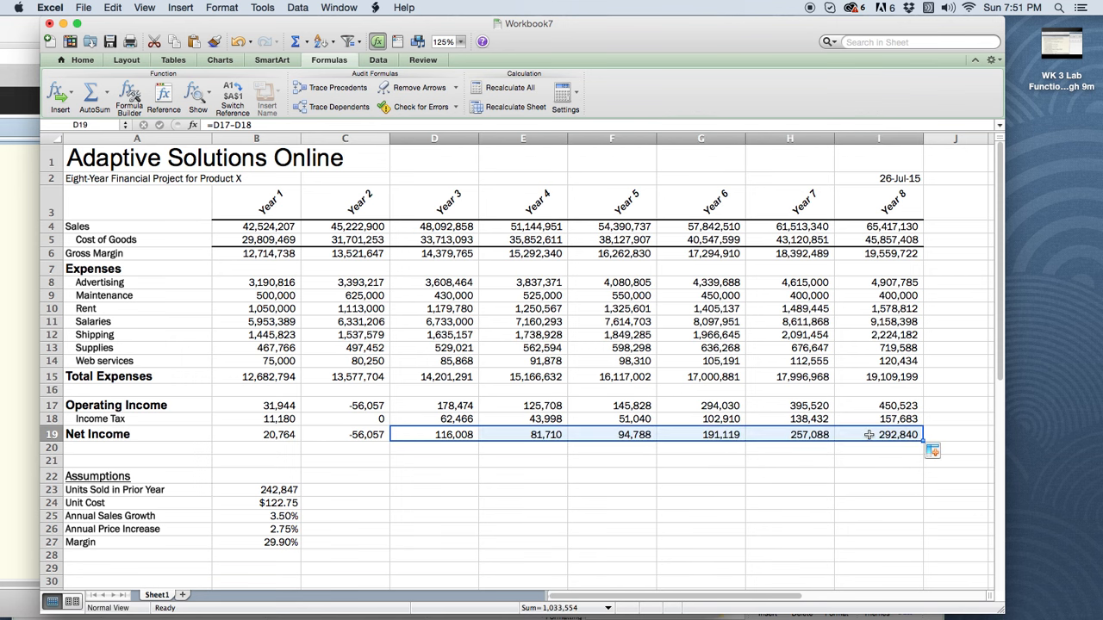
left_click(558, 436)
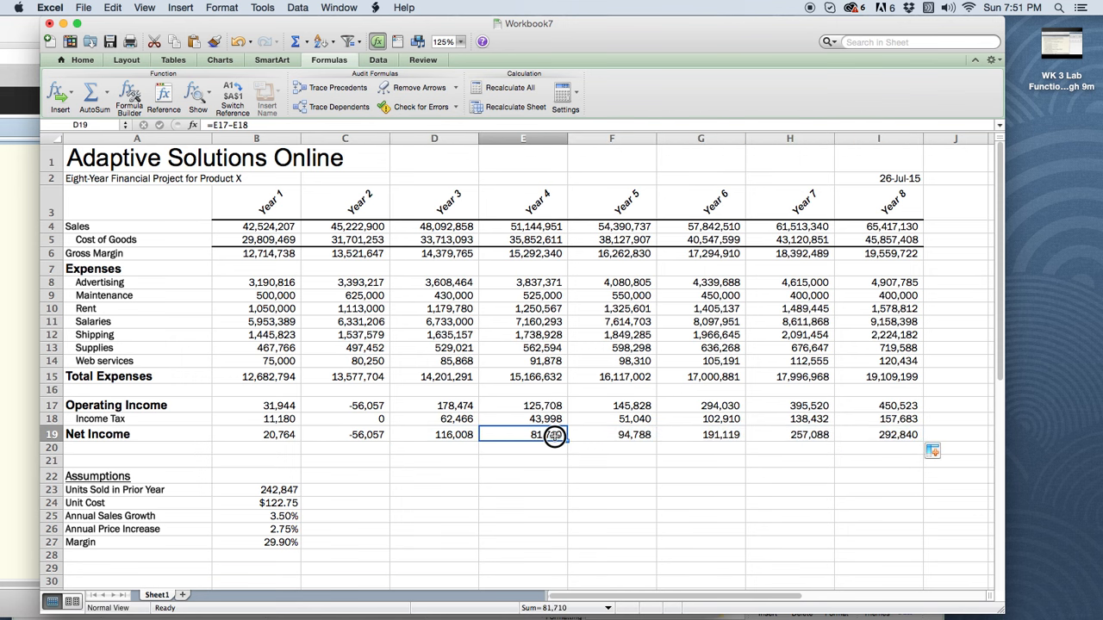
left_click(597, 435)
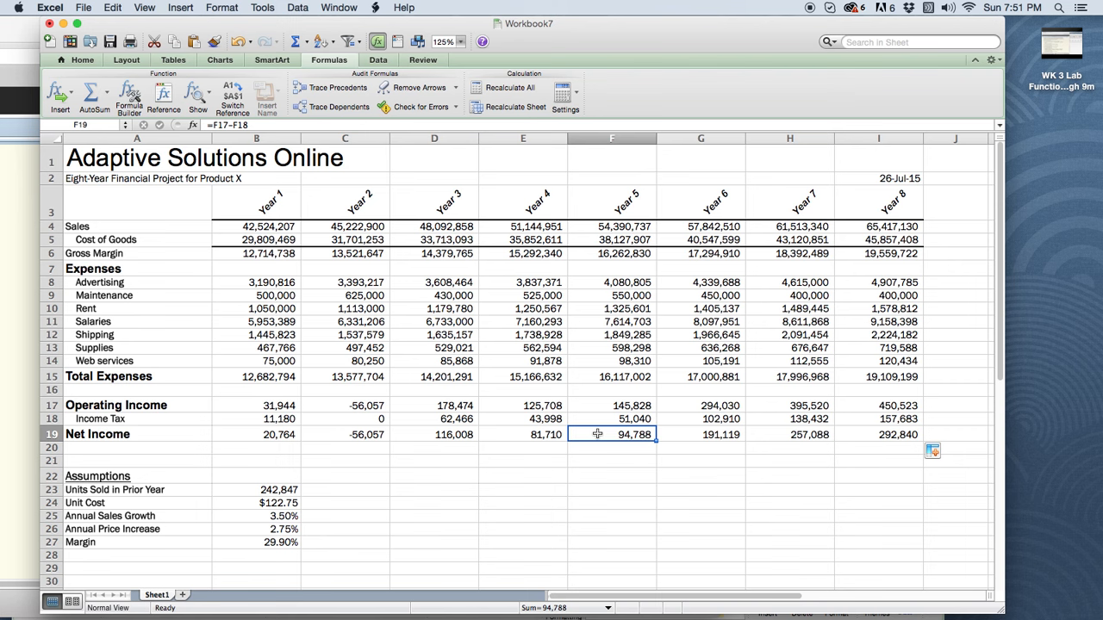
Review the Year 5 Operating Income, Income Tax and Net Income formulas in cells F17, F18 and F19.
left_click(602, 409)
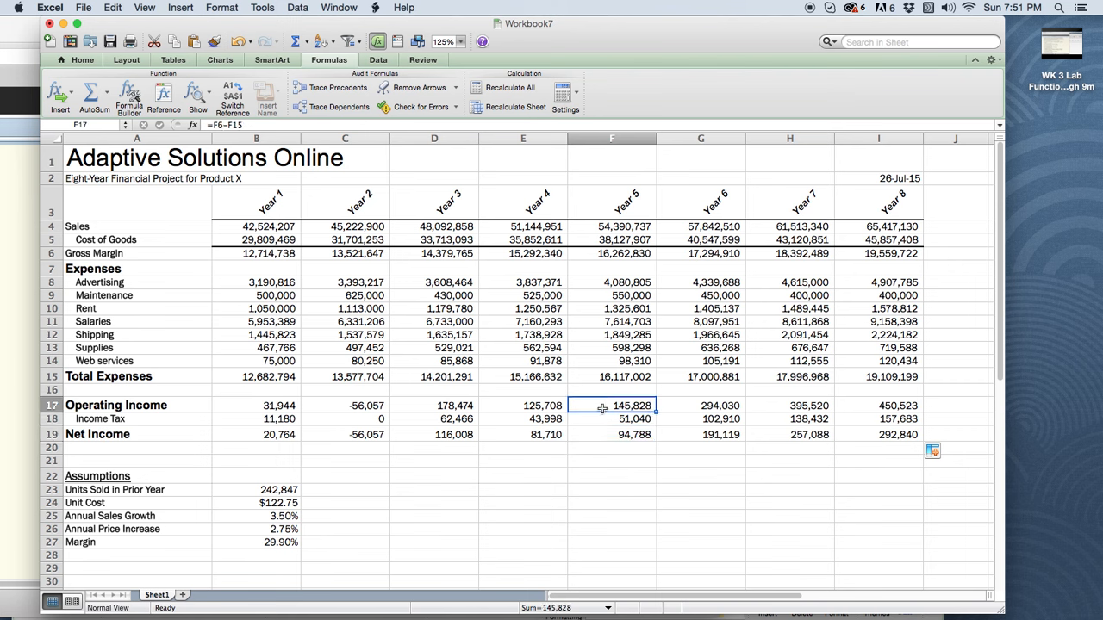
left_click(603, 419)
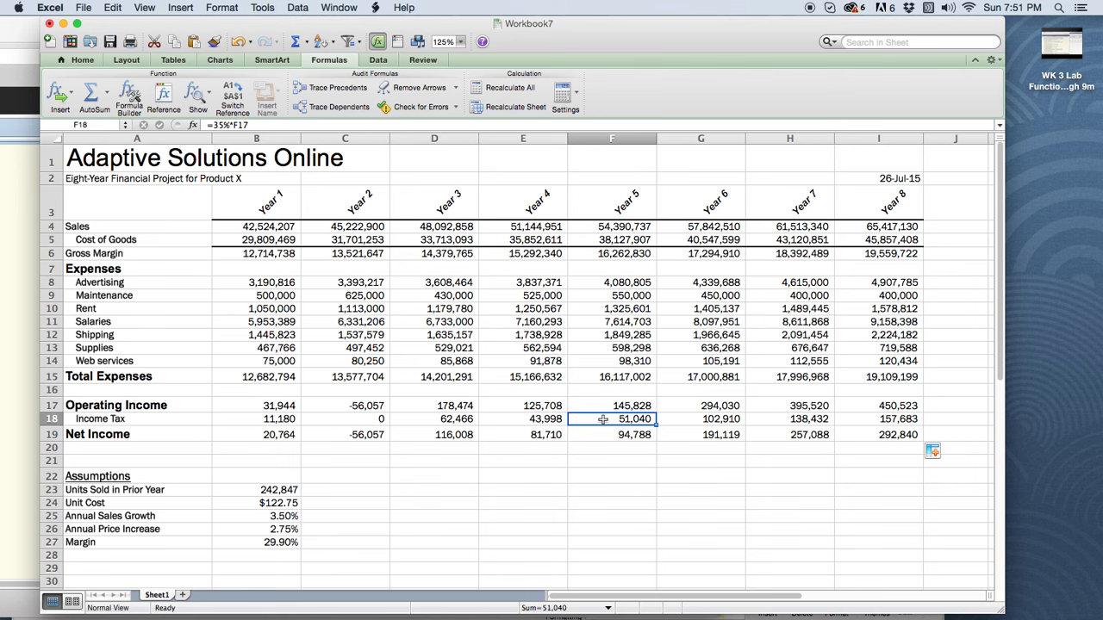
left_click(606, 434)
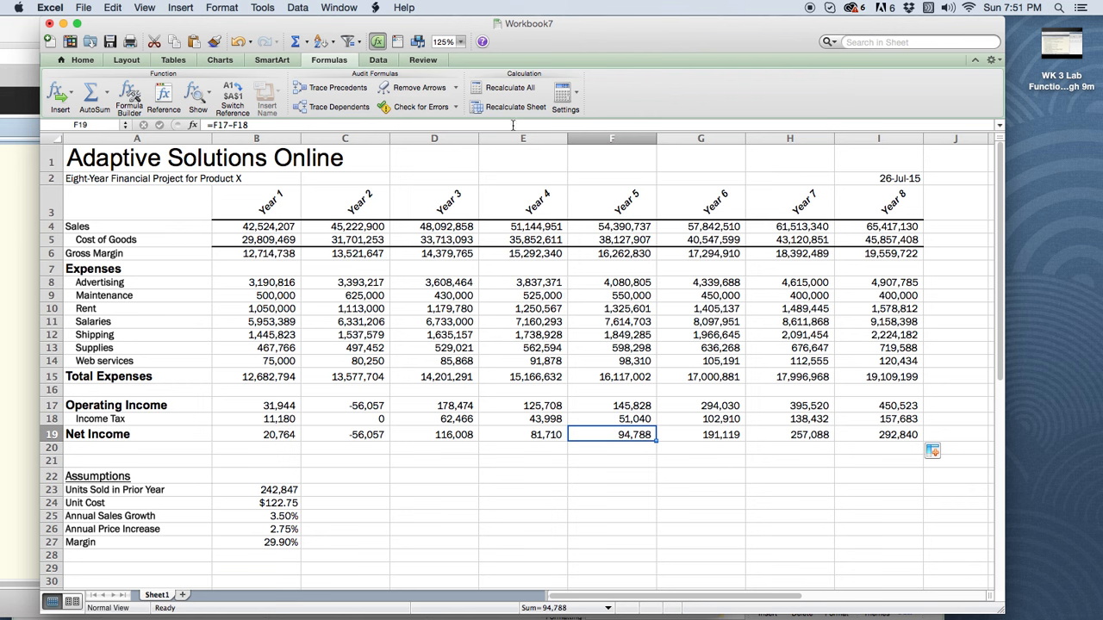
Move the workbook aside, switch to the textbook in Firefox, dismiss the note pop-up and read the sparkline instructions ee and ff.
left_click_drag(527, 24, 874, 26)
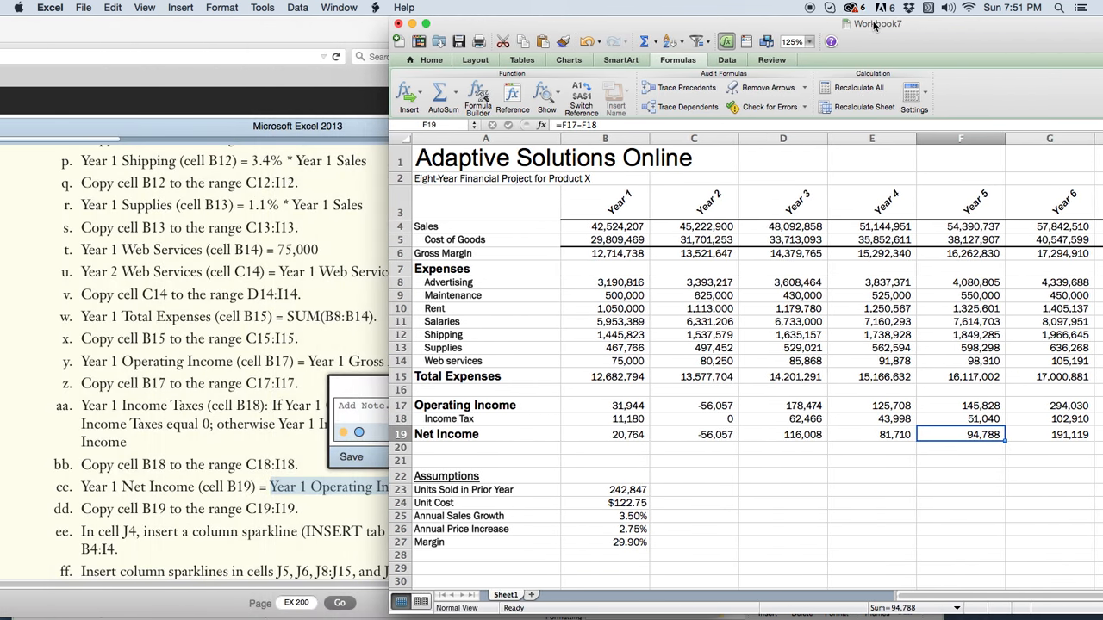
left_click(374, 470)
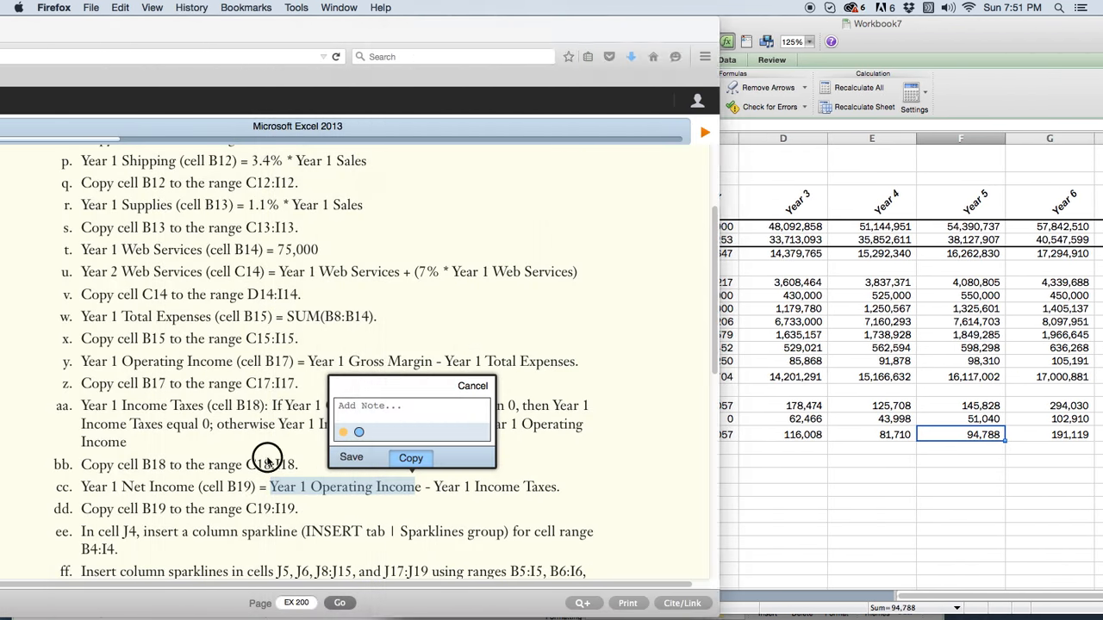
left_click(472, 385)
left_click(77, 529)
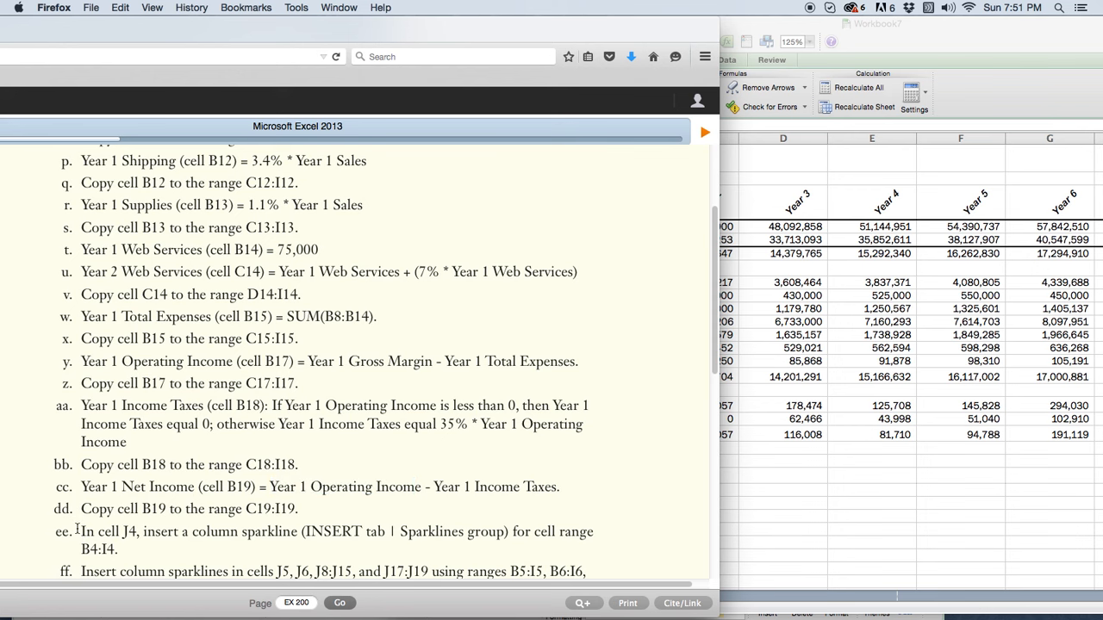
scroll(77, 529, "down", 4)
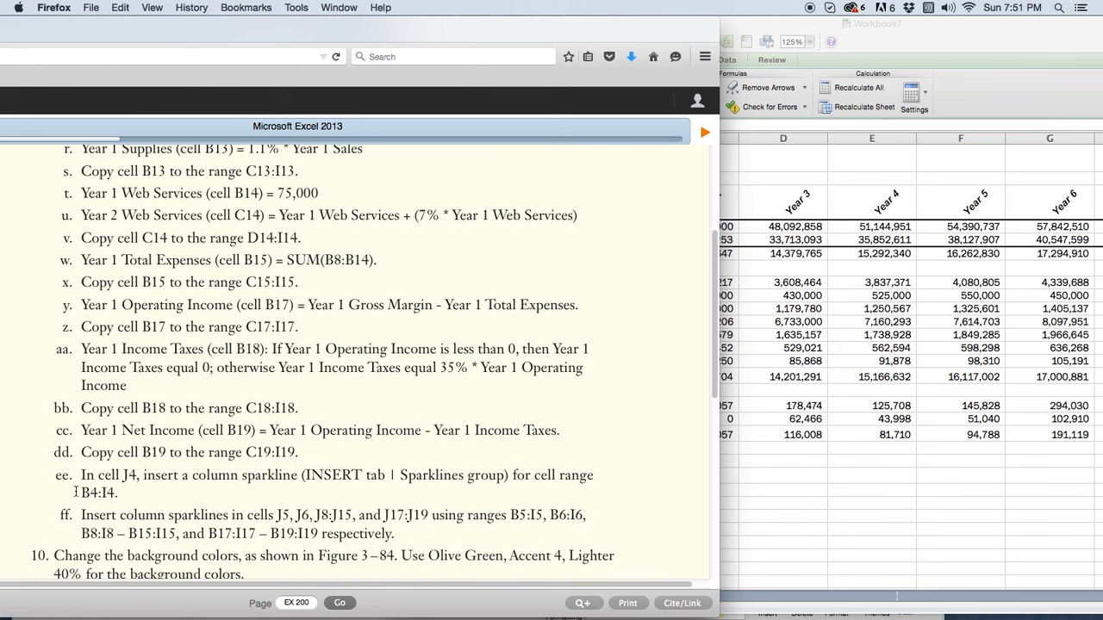
scroll(78, 487, "down", 2)
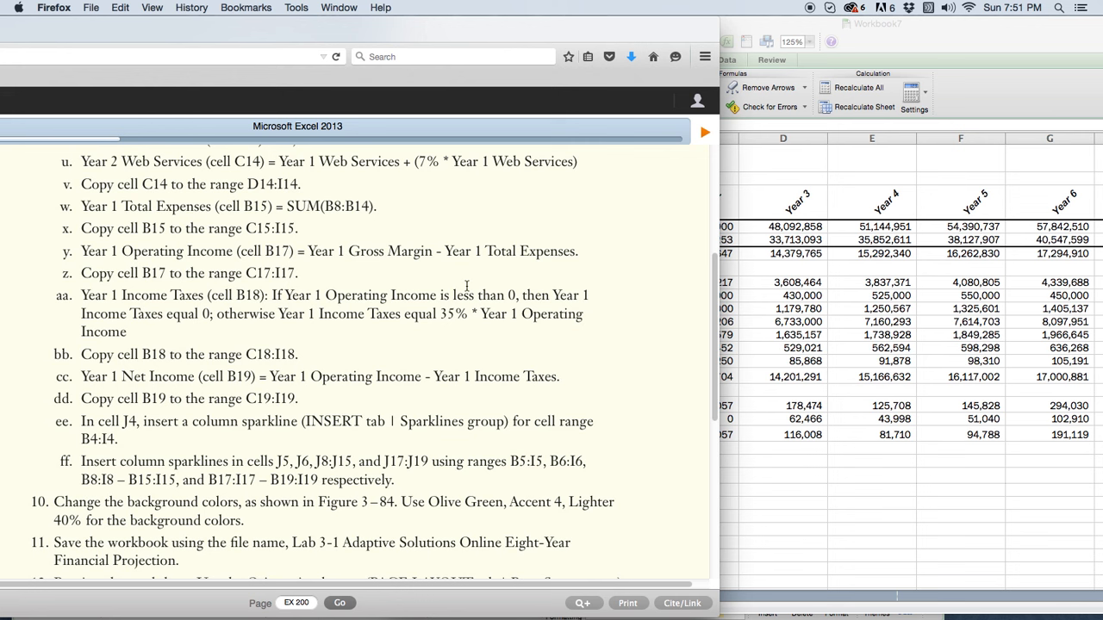
Return to the Excel workbook, widen its window and insert a Sales sparkline in cell J4 from data range B4:I4.
left_click_drag(1008, 31, 666, 31)
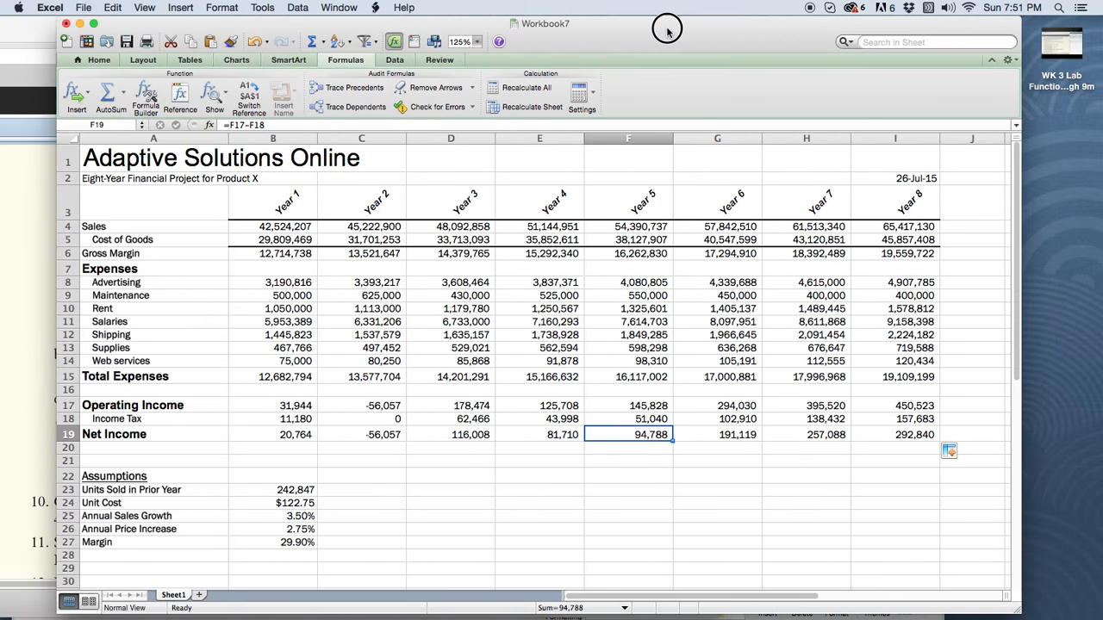
left_click(965, 227)
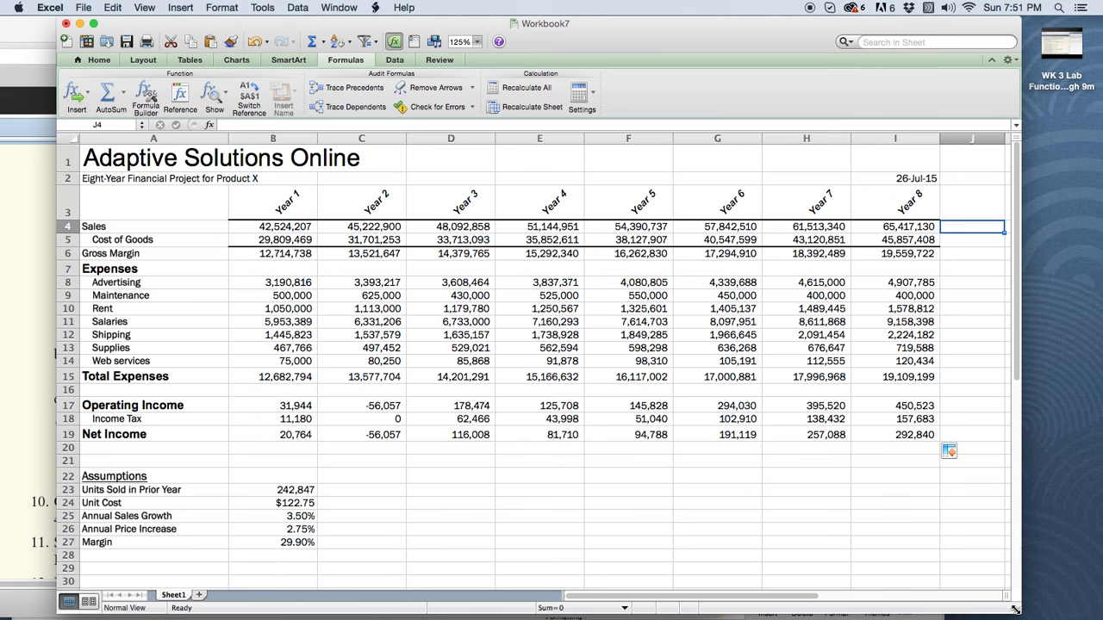
left_click_drag(1013, 607, 1100, 601)
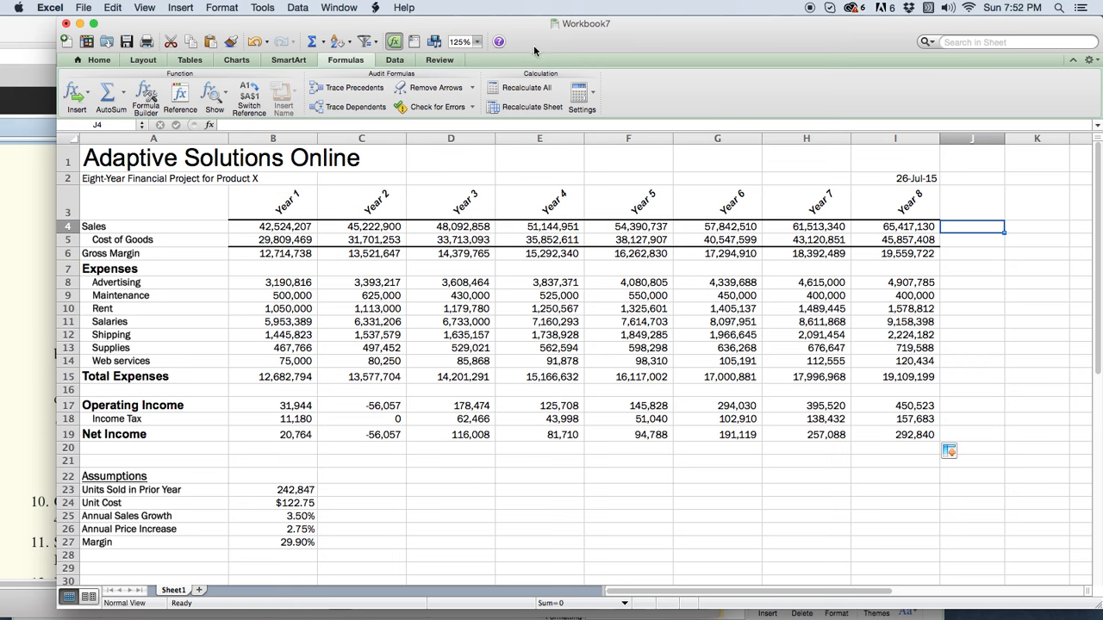
left_click(181, 7)
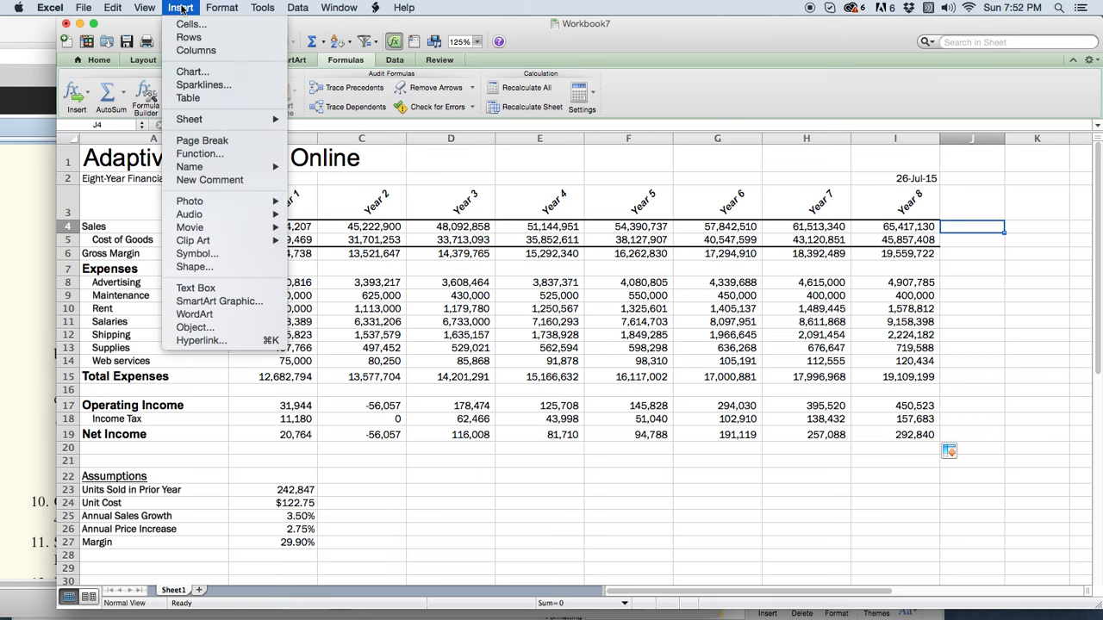
left_click(237, 86)
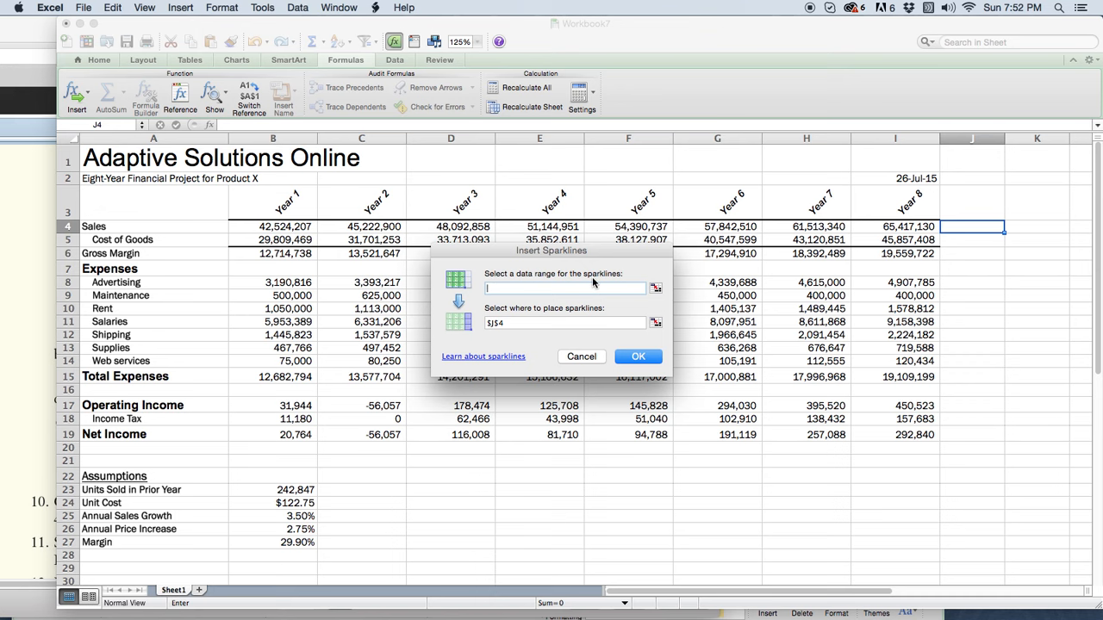
left_click(43, 38)
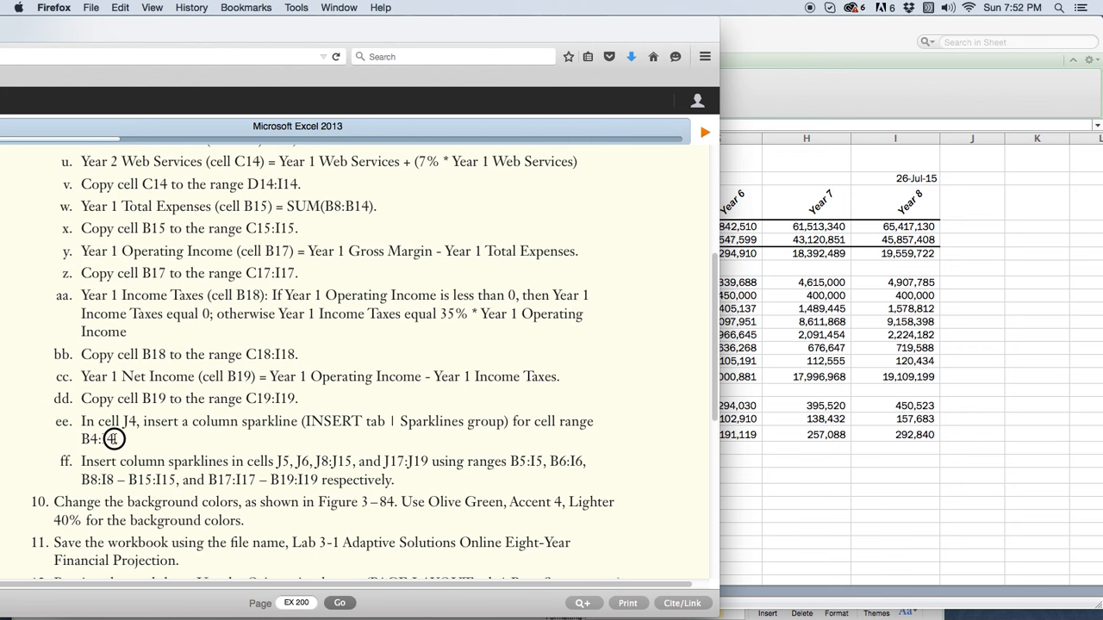
left_click(820, 325)
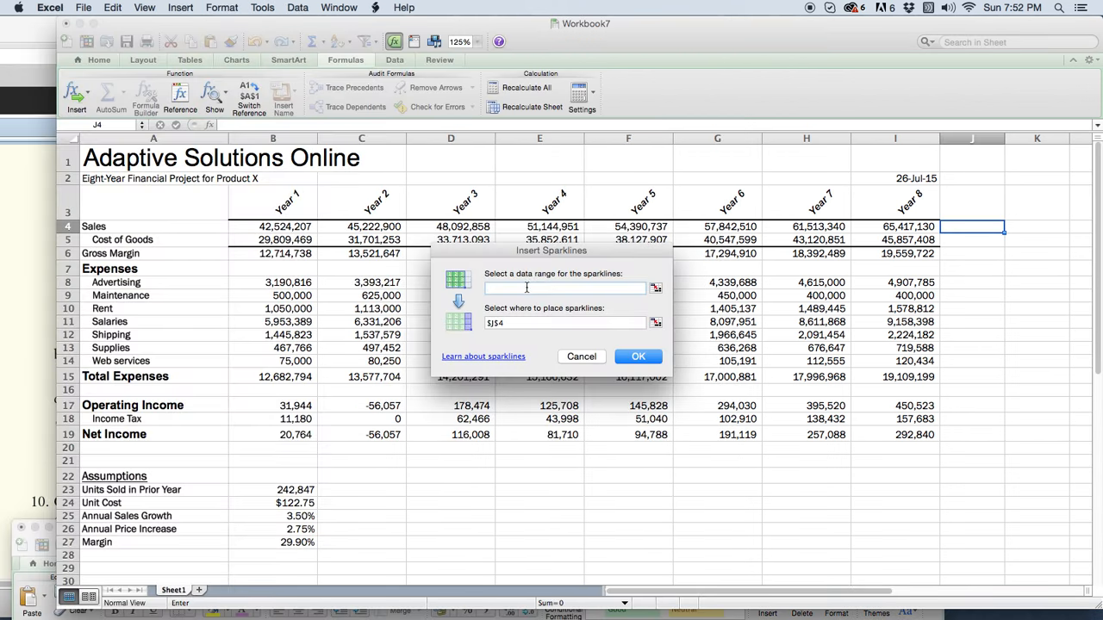
type("B4:I4")
left_click(631, 355)
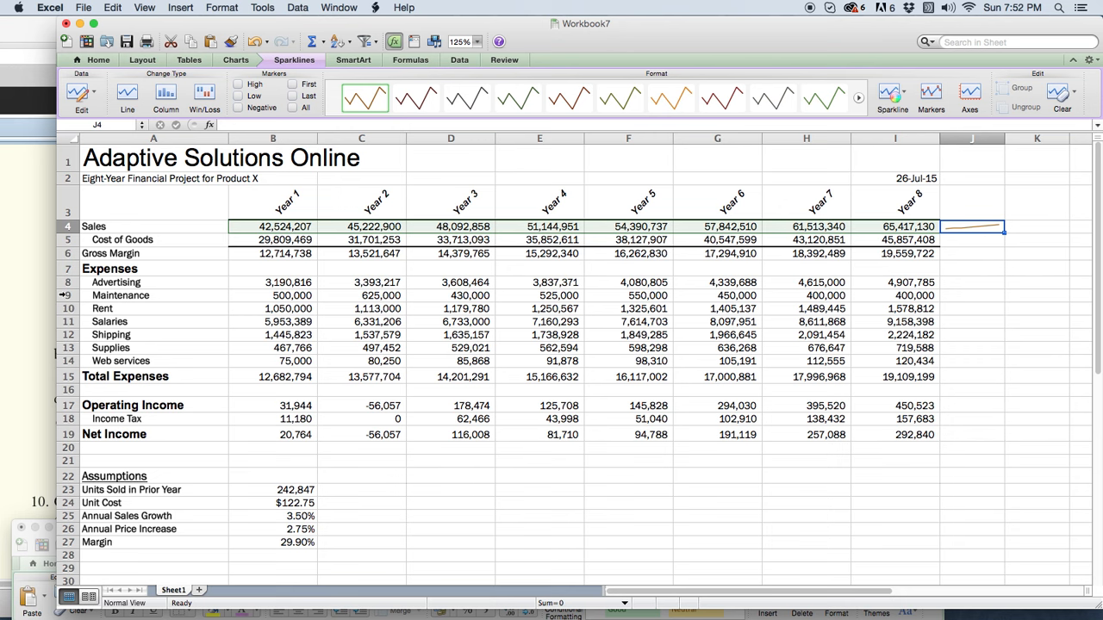
Consult textbook step ff and insert a Cost of Goods sparkline in cell J5 from data range B5:I5.
left_click(45, 295)
scroll(160, 441, "down", 1)
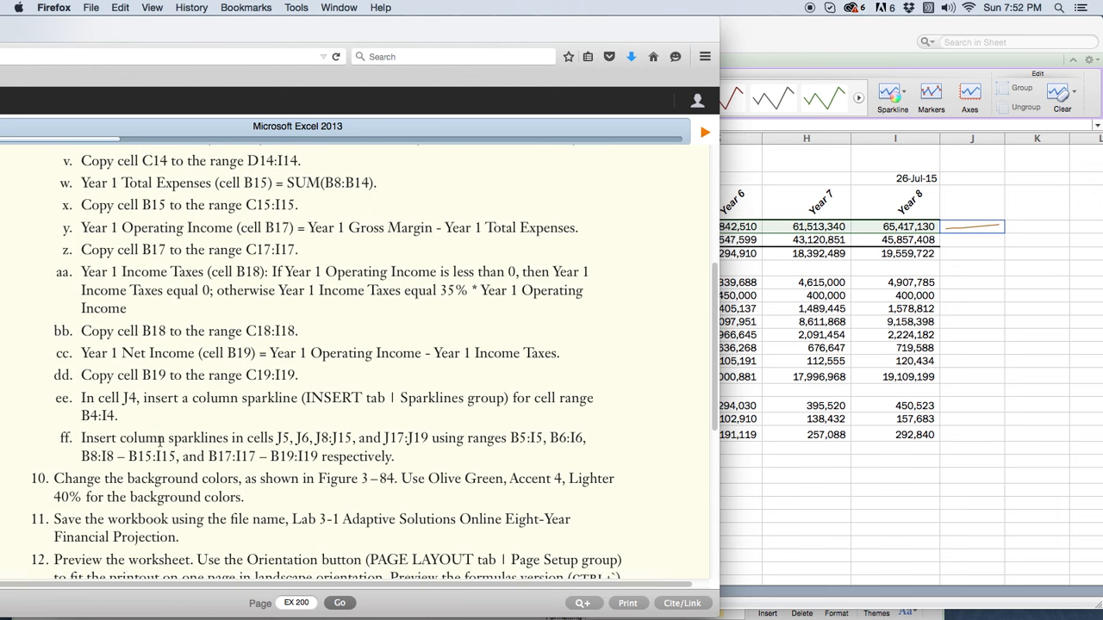
left_click(80, 438)
left_click(797, 334)
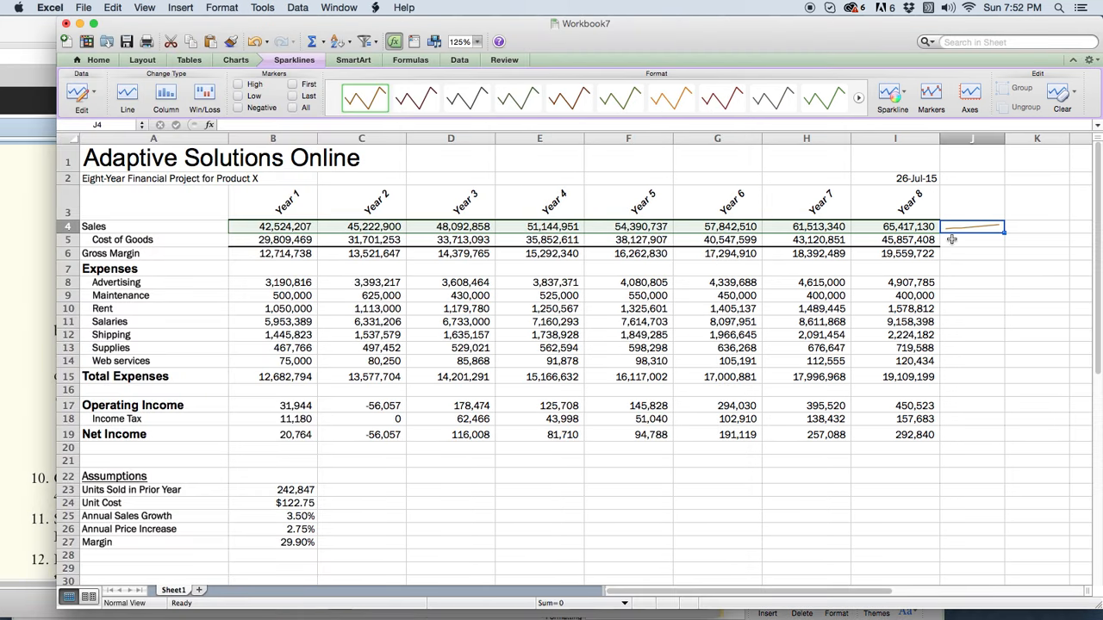
left_click(951, 240)
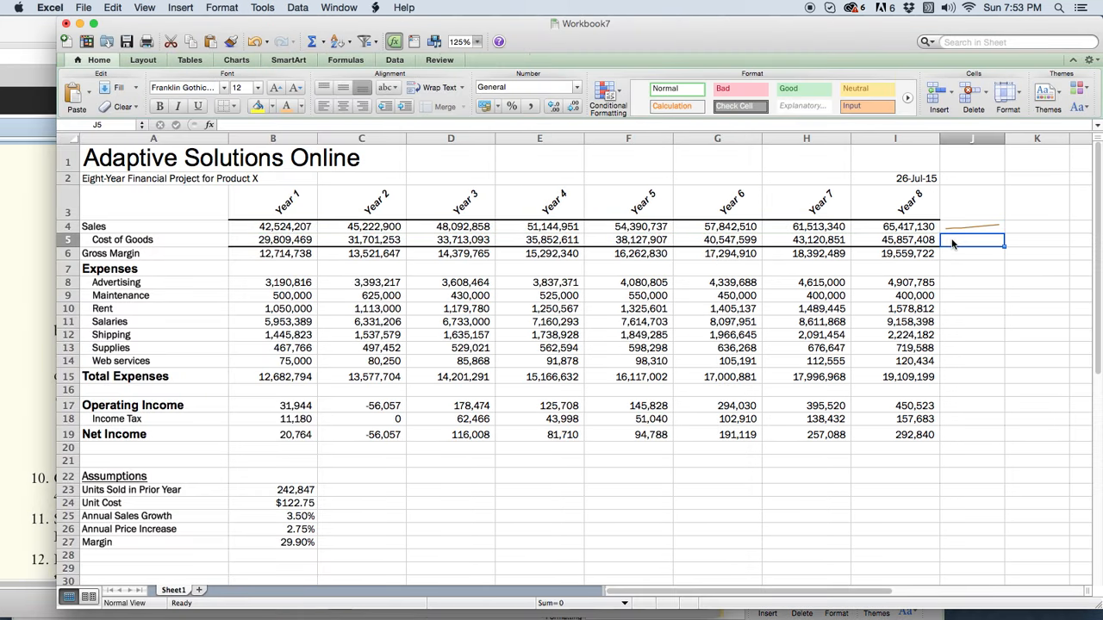
left_click(180, 8)
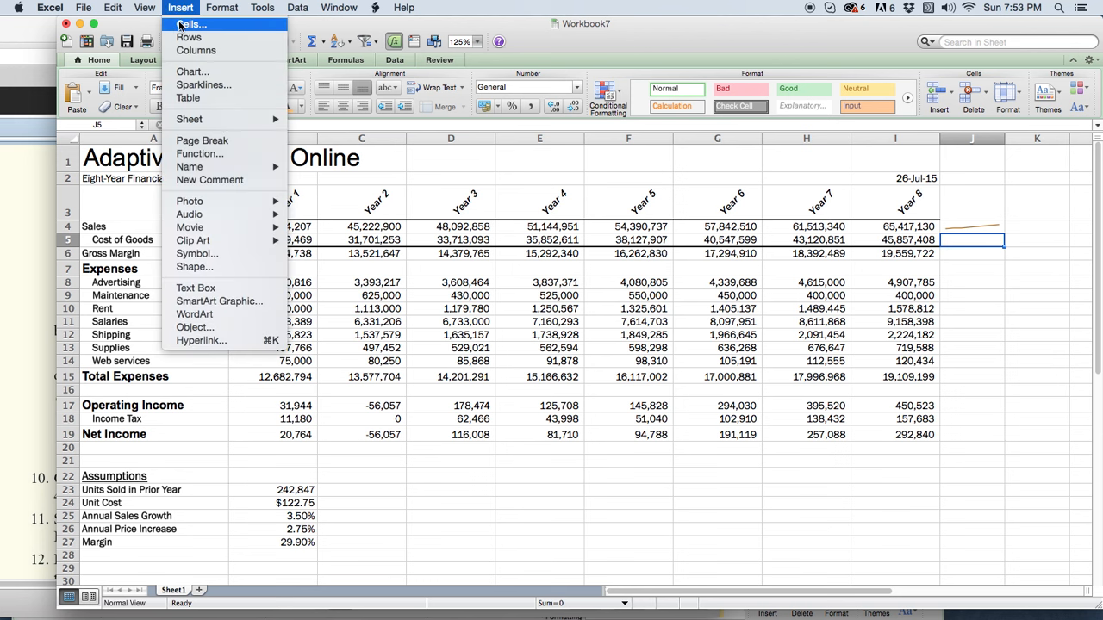
left_click(203, 84)
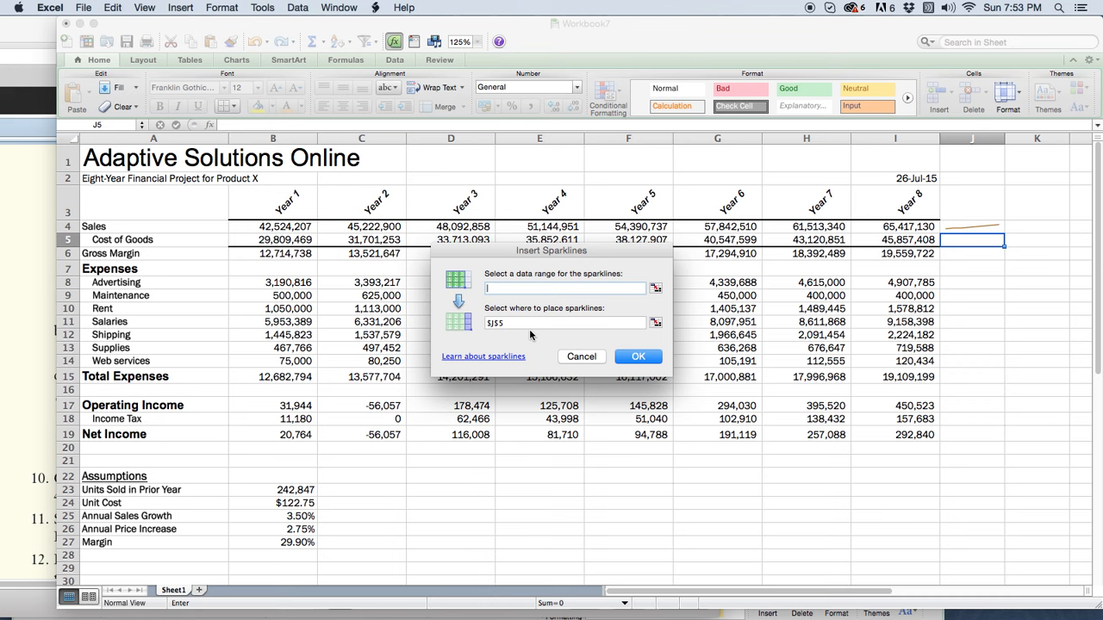
type("B5:I5")
left_click(637, 356)
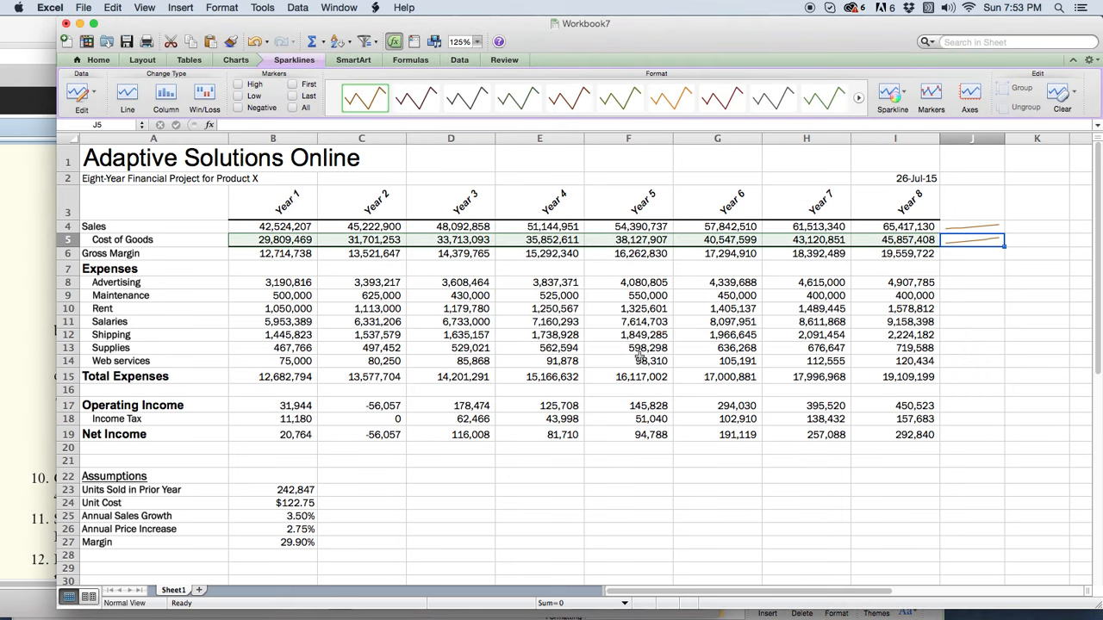
Insert a Gross Margin sparkline in cell J6 using the data range B6:I6.
left_click(957, 256)
left_click(181, 6)
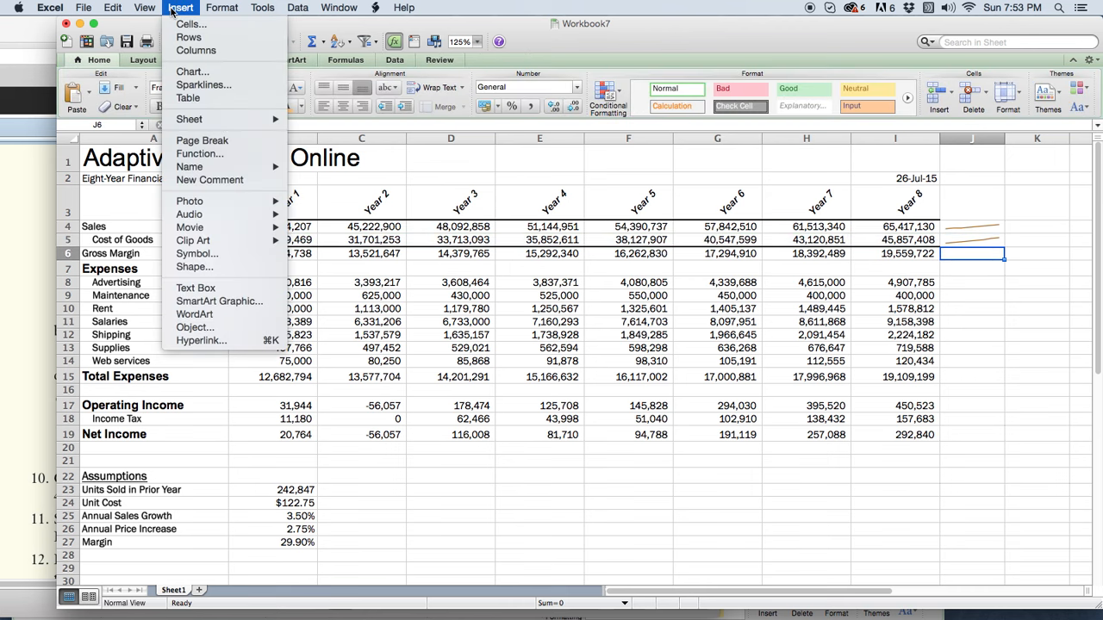
left_click(193, 86)
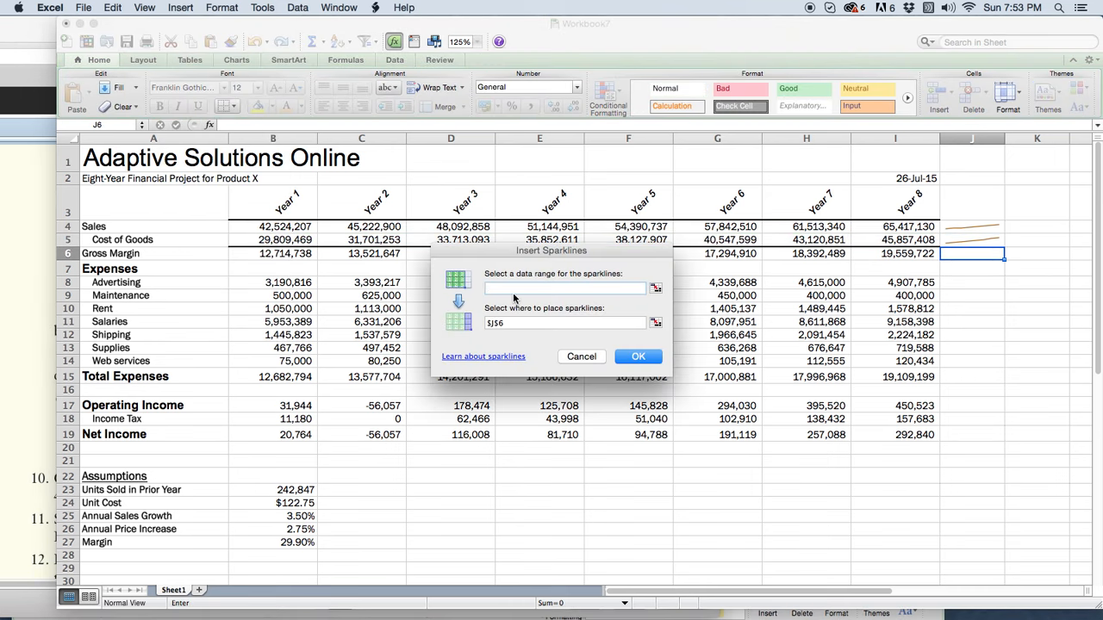
type("B6:I6")
left_click(639, 357)
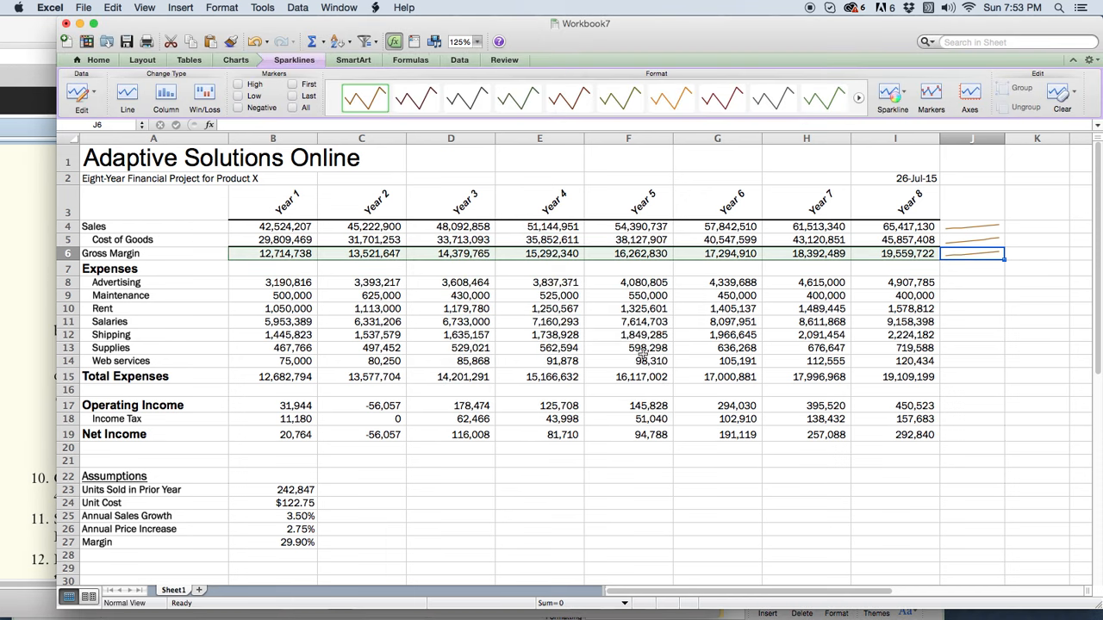
Insert an Advertising sparkline in cell J8 using the data range B8:I8.
left_click(964, 284)
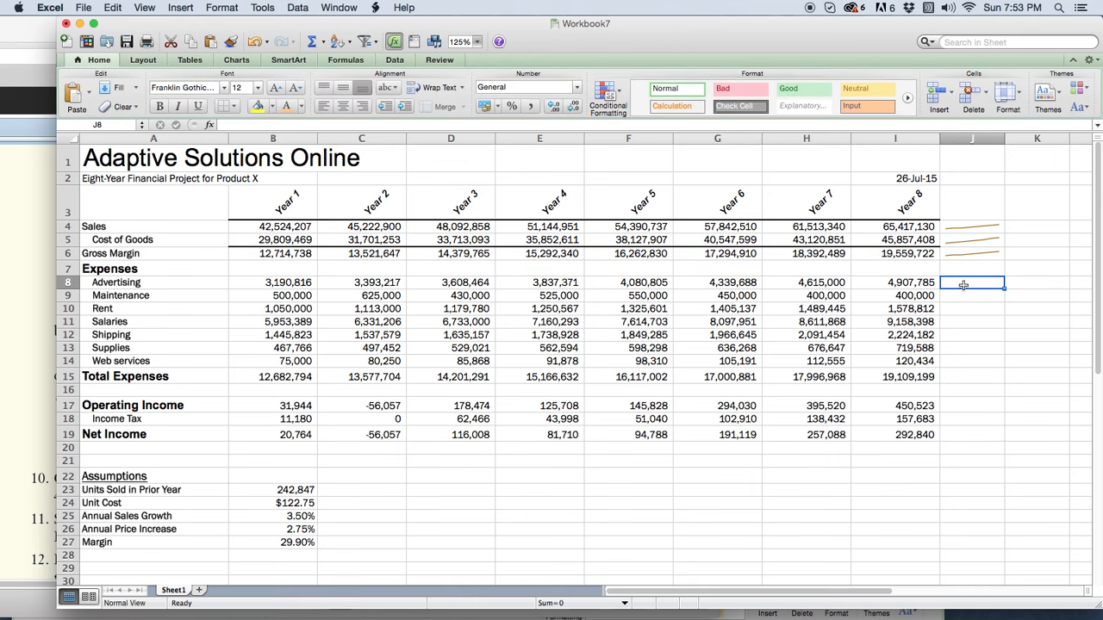
left_click(180, 7)
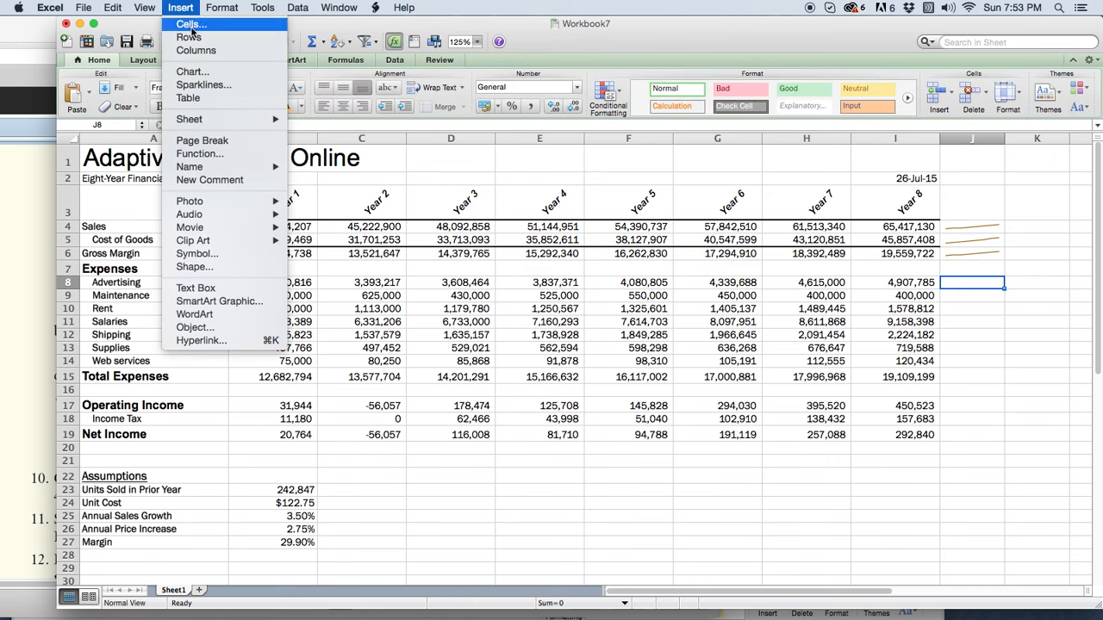
left_click(203, 86)
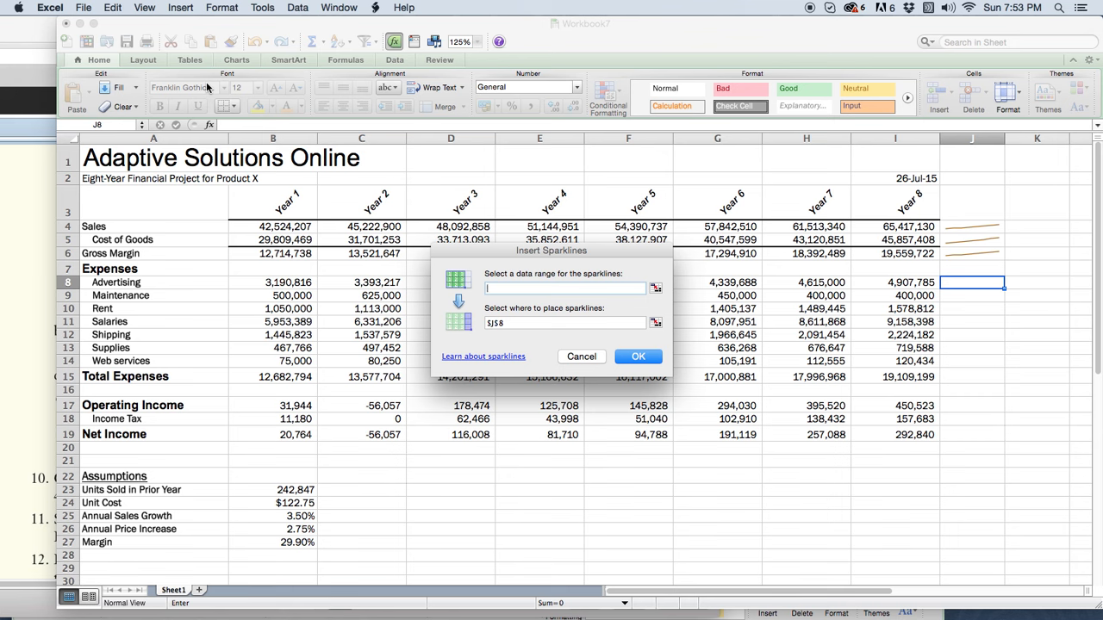
type("B8:I8")
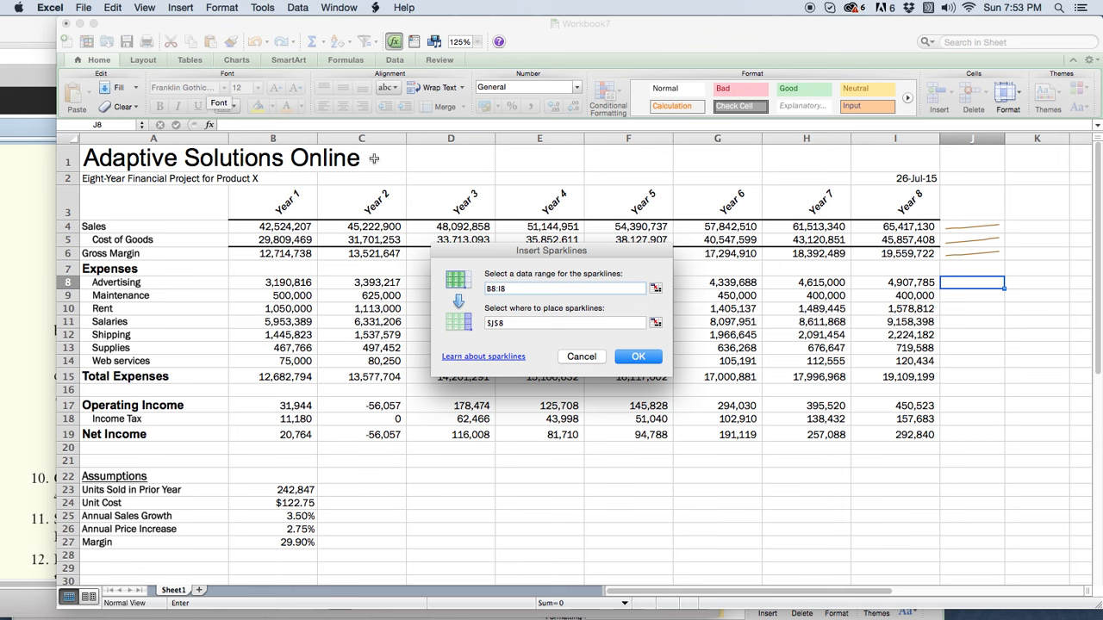
left_click(652, 358)
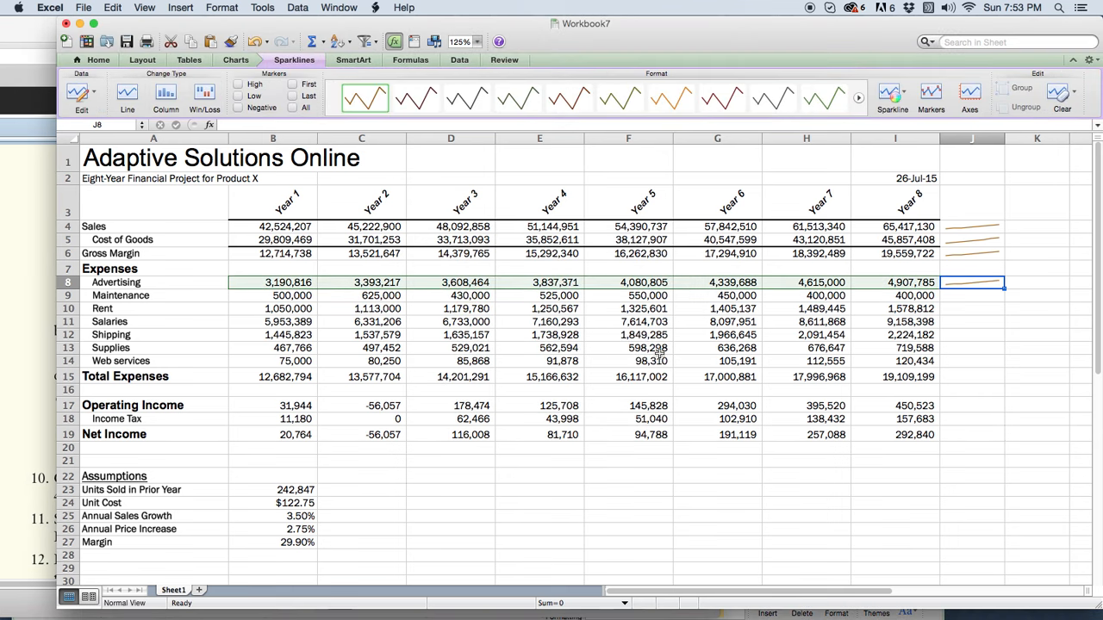
Insert a Total Expenses sparkline in cell J15 using the data range B15:I15.
left_click(961, 372)
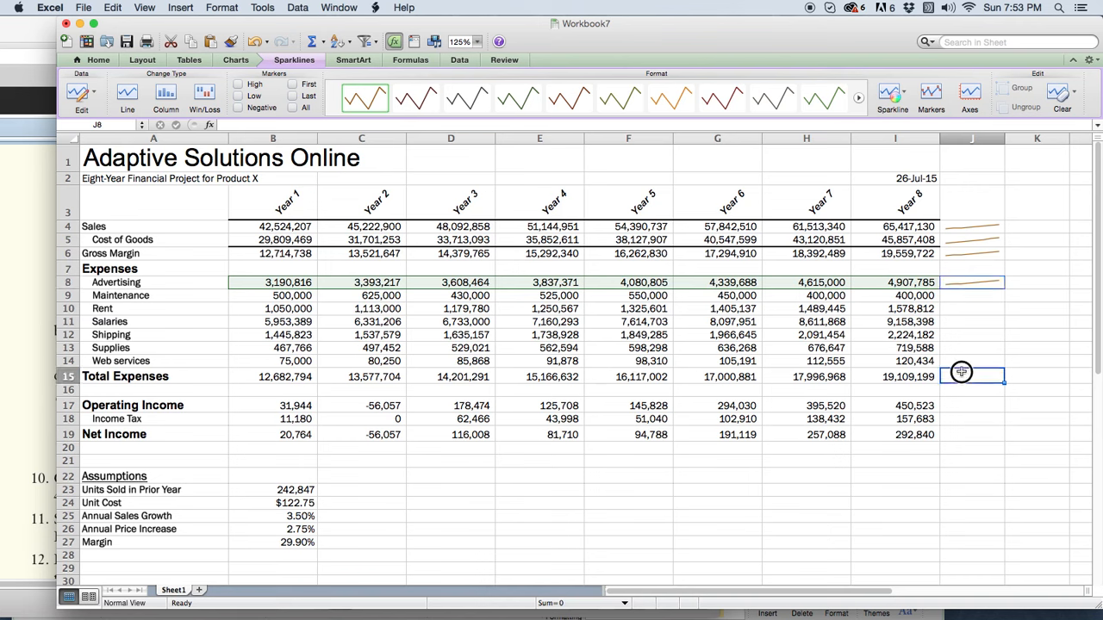
left_click(180, 7)
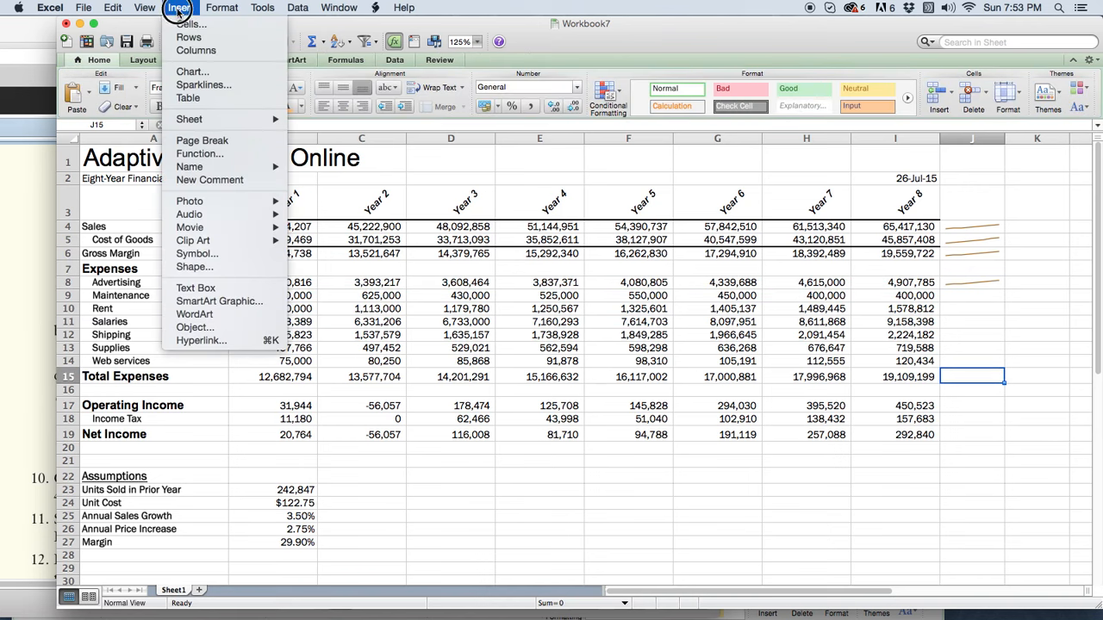
left_click(203, 85)
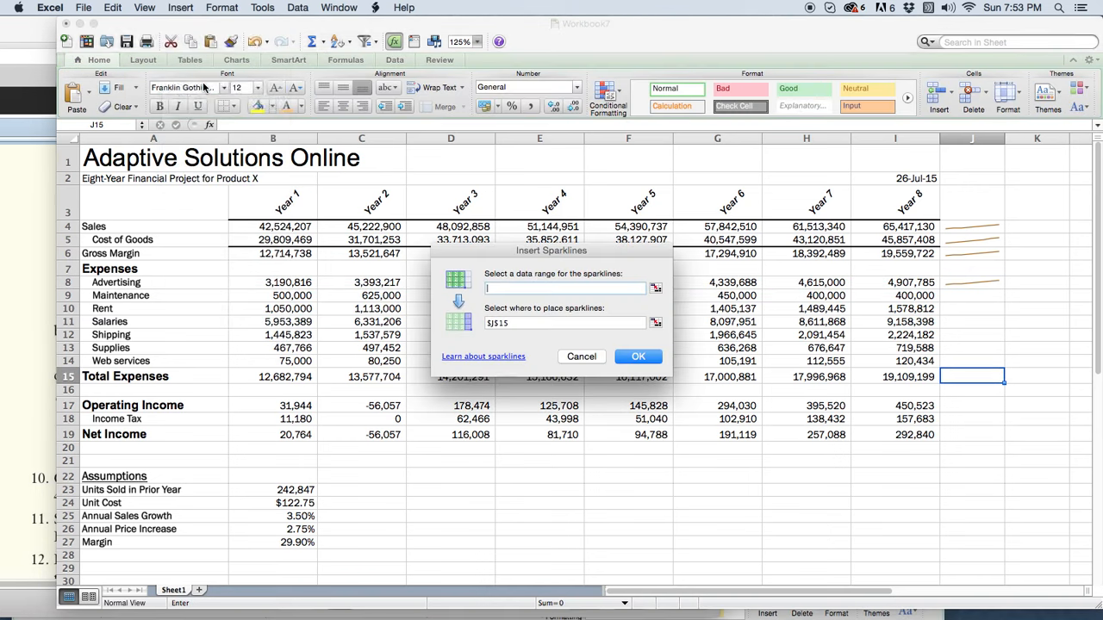
left_click(511, 285)
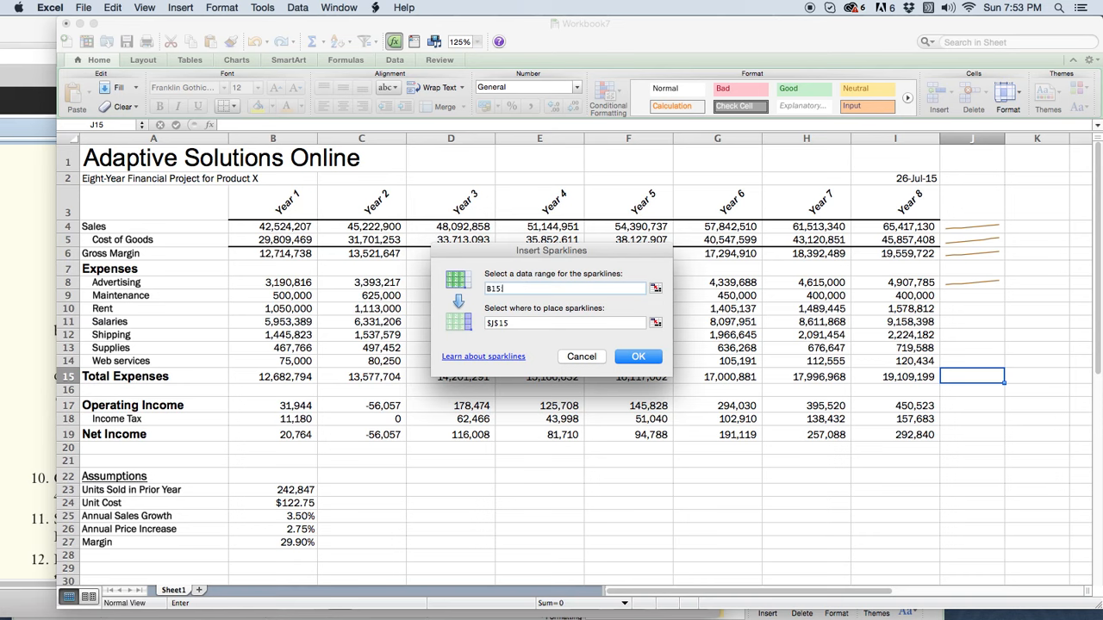
left_click(639, 357)
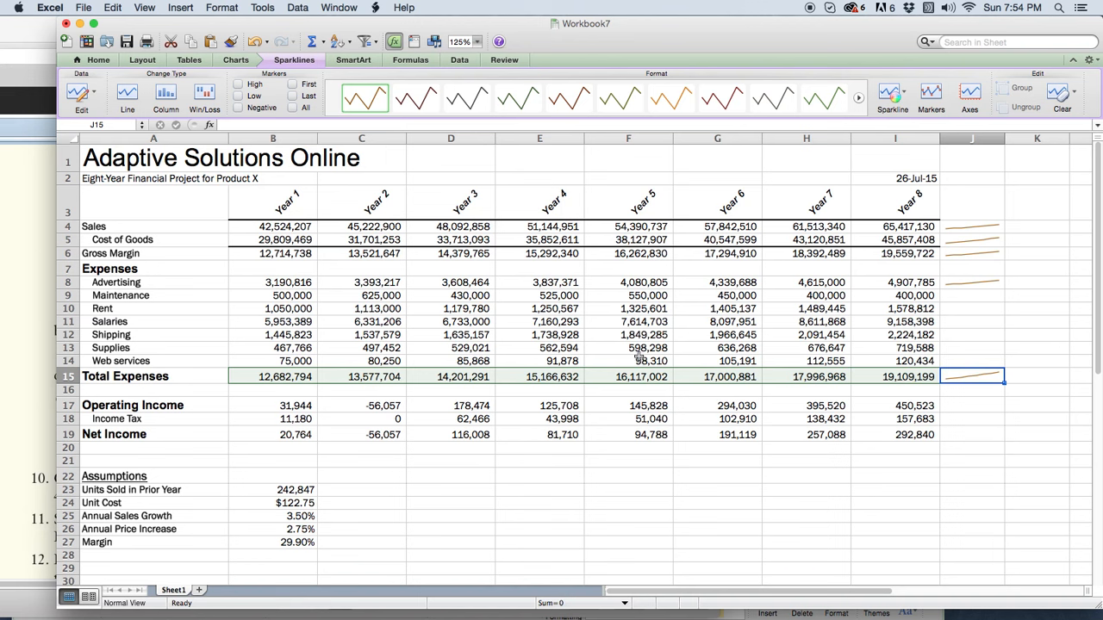
Insert an Operating Income sparkline in cell J17 using the data range B17:I17.
left_click(962, 410)
left_click(222, 7)
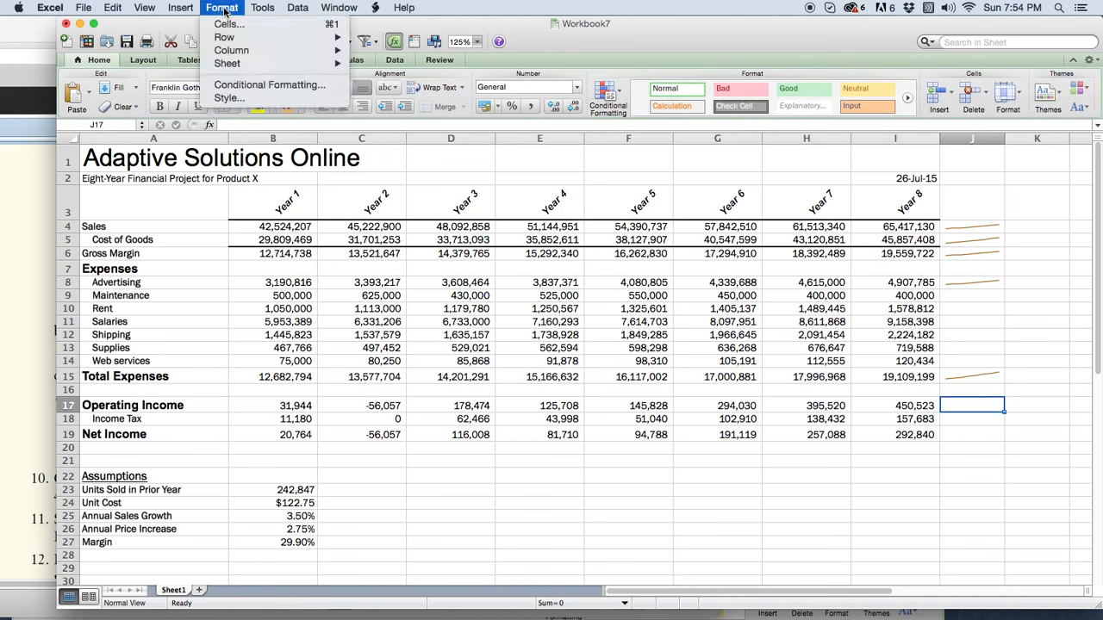
mouse_move(191, 7)
left_click(197, 86)
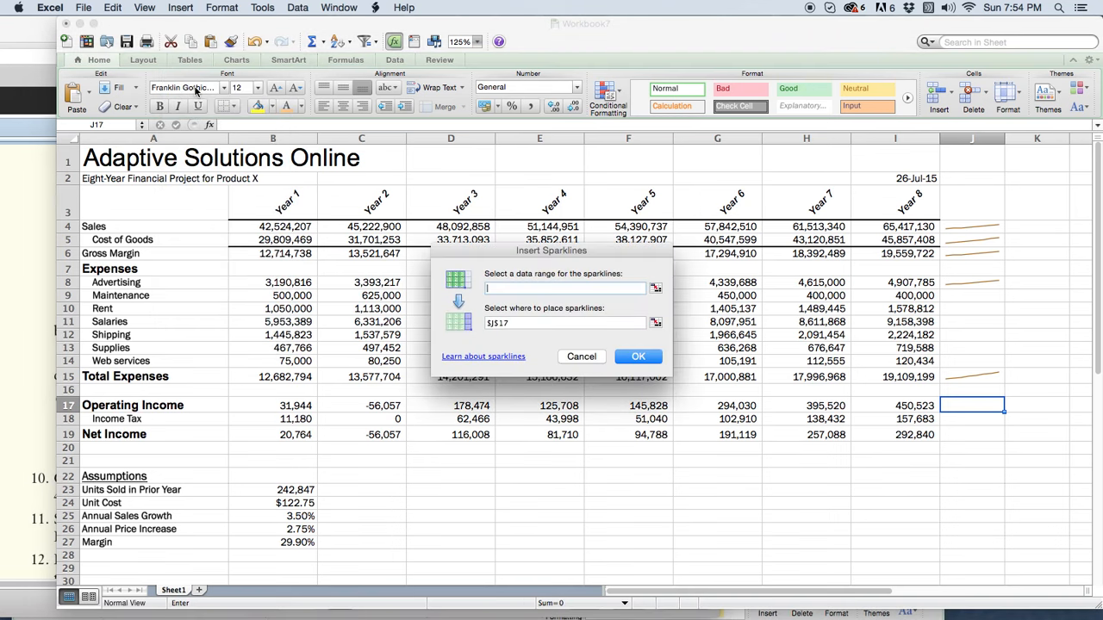
type("B17:I17")
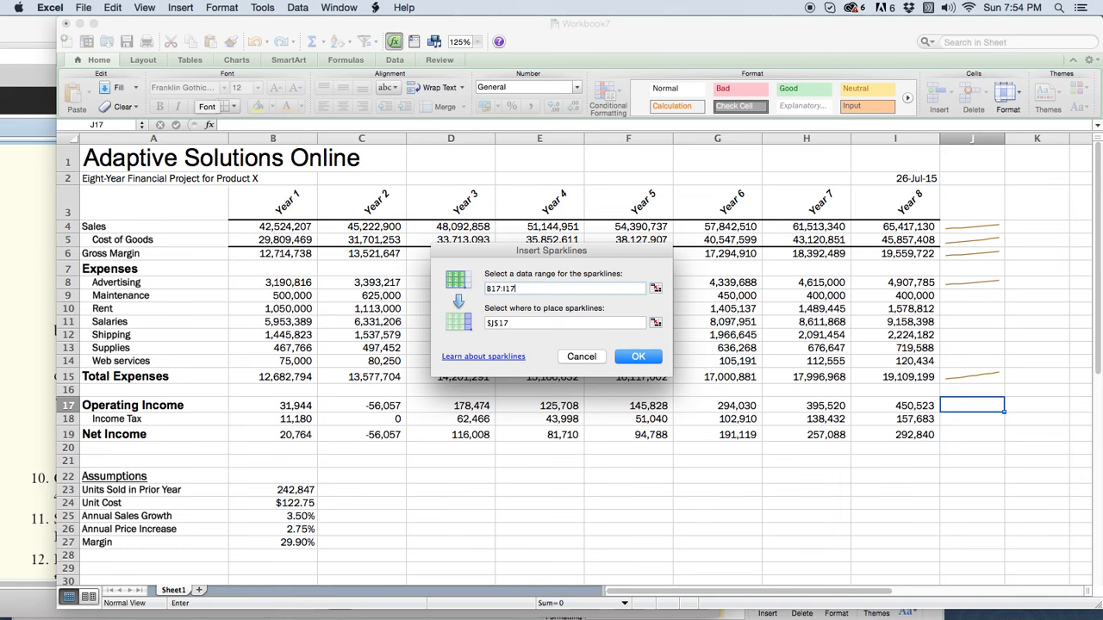
left_click(635, 358)
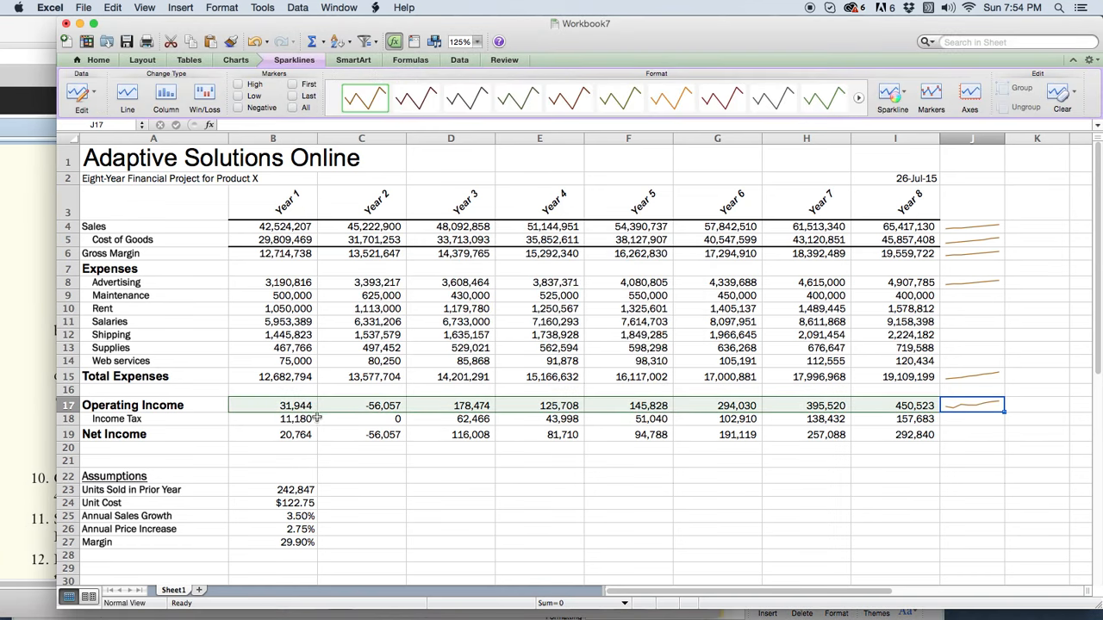
Insert a Net Income sparkline in cell J19 using the data range B19:I19.
left_click(968, 437)
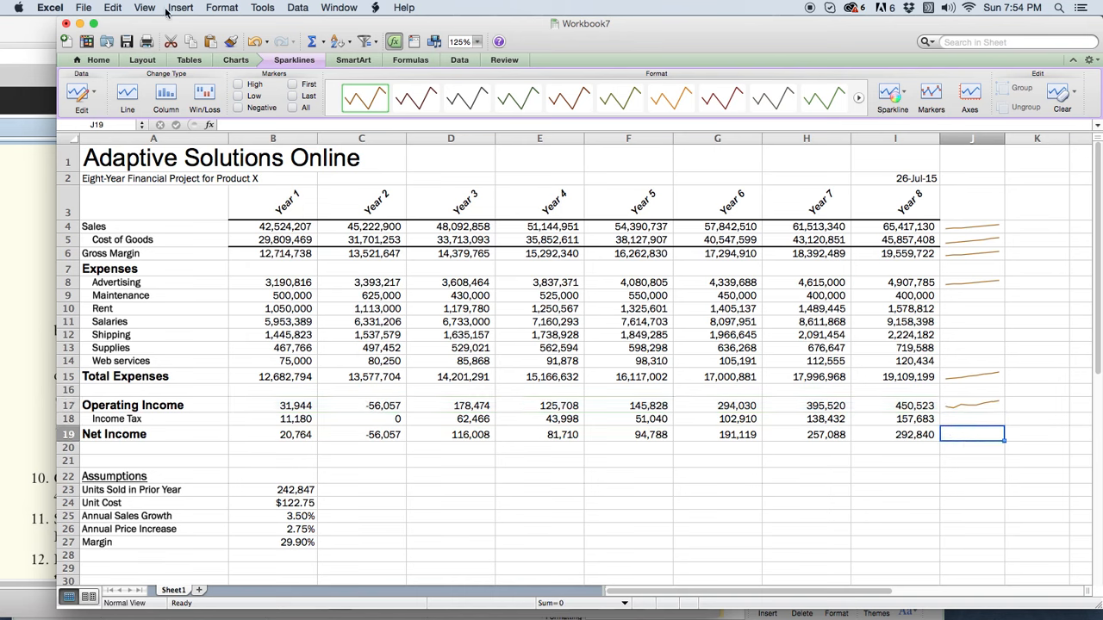
left_click(181, 8)
left_click(200, 83)
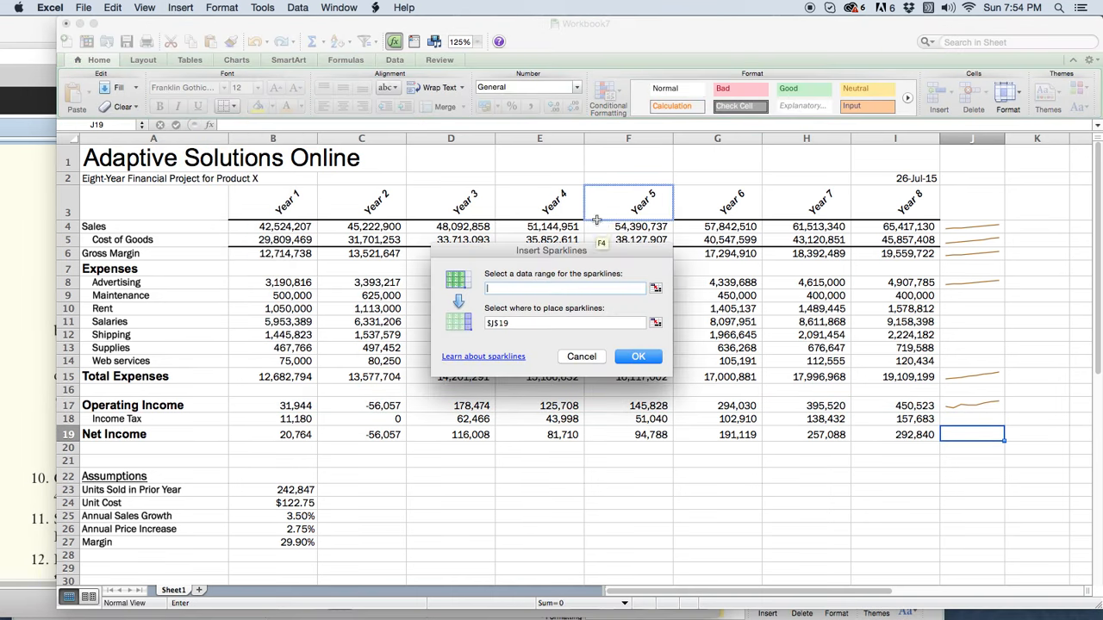
type("B19:I1")
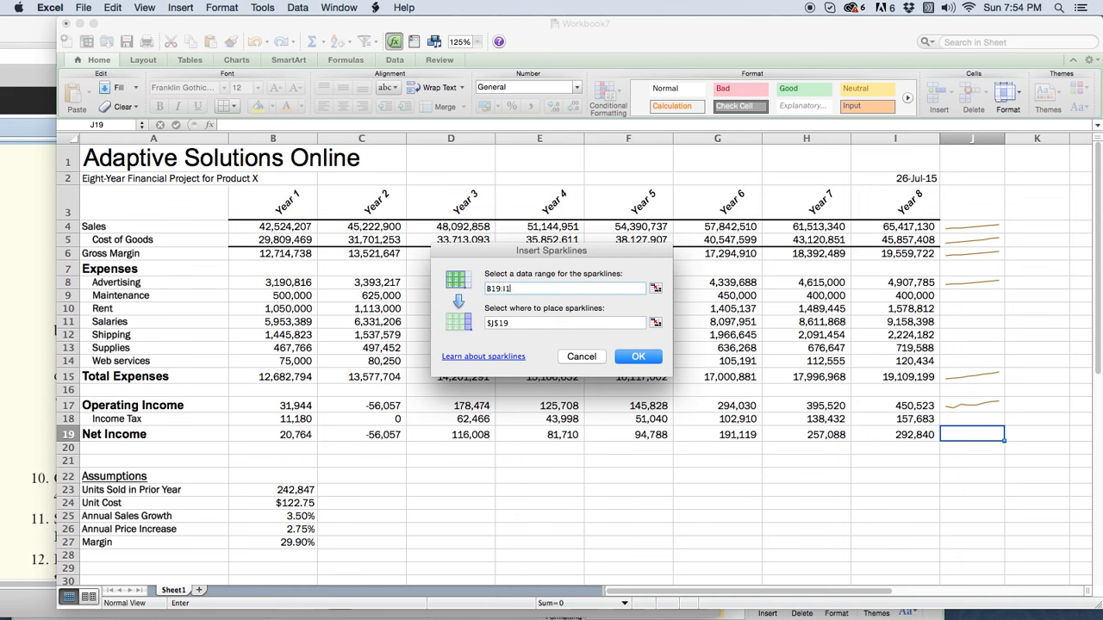
type("9")
left_click(638, 355)
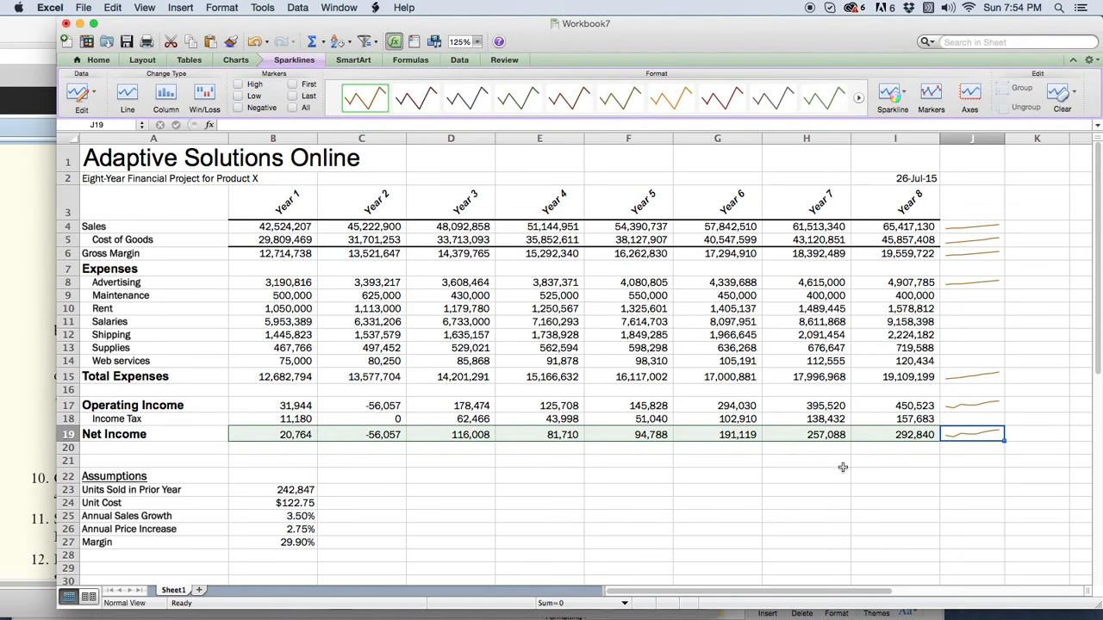
left_click(930, 486)
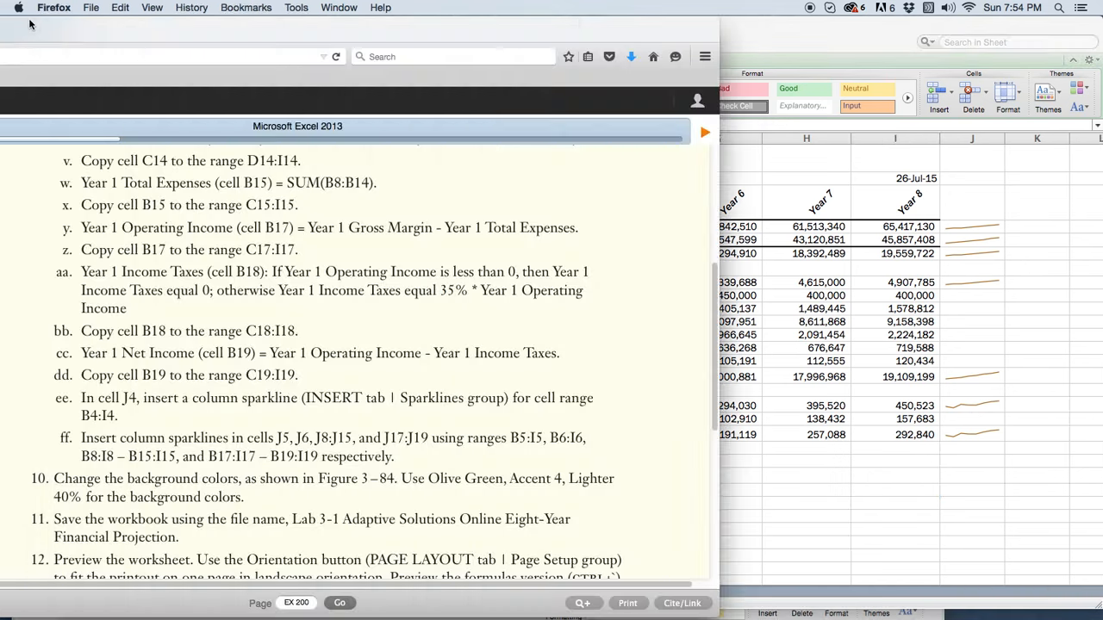
Switch to the textbook in Firefox and examine step 10 on background colors and the shaded areas in Figure 3-84.
left_click(34, 25)
left_click_drag(147, 26, 263, 25)
scroll(287, 347, "down", 1)
scroll(287, 347, "down", 2)
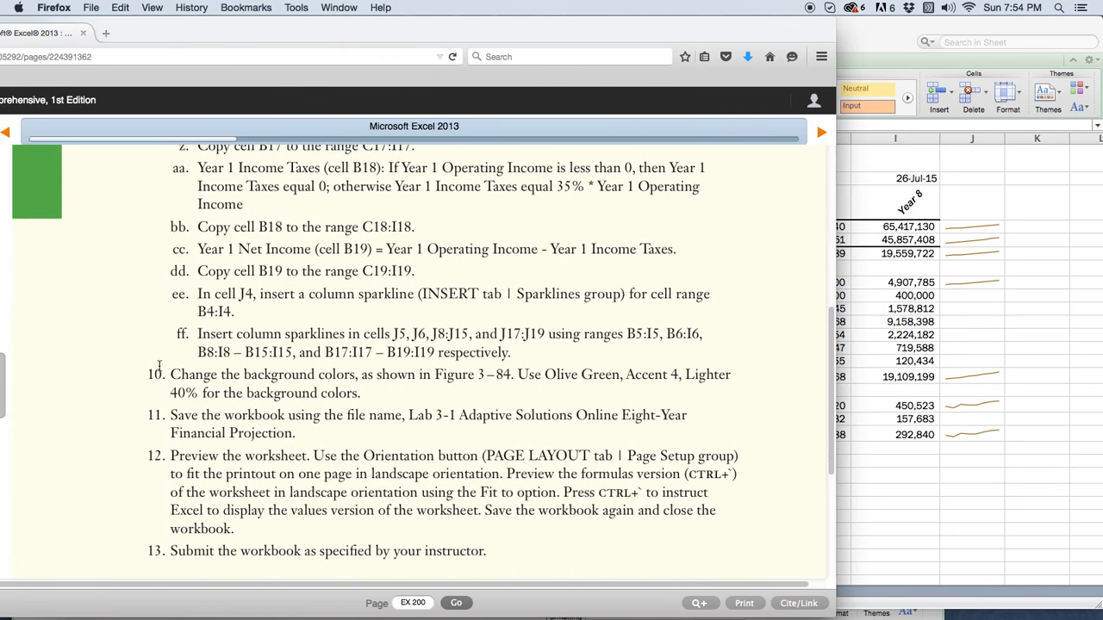
left_click_drag(170, 375, 512, 376)
left_click(579, 278)
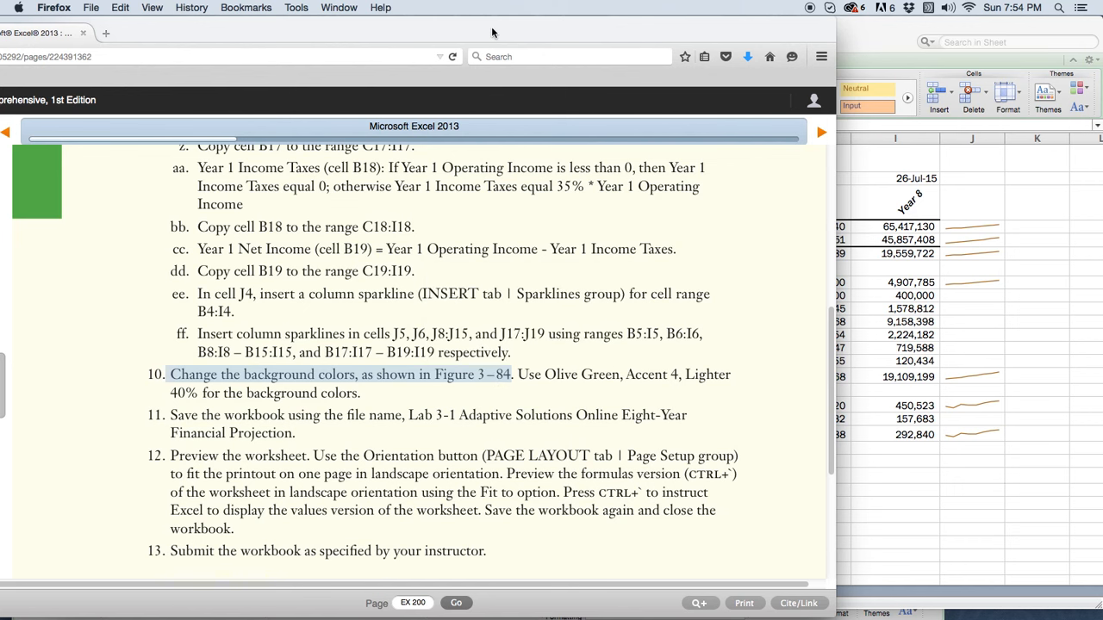
left_click_drag(492, 32, 665, 32)
left_click(180, 136)
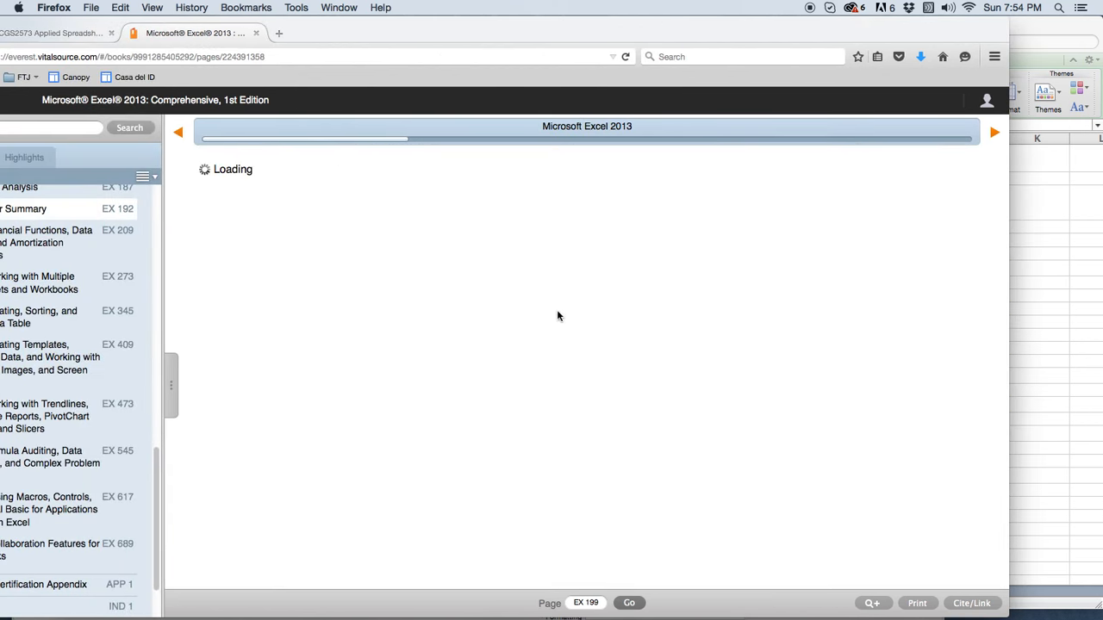
scroll(558, 315, "down", 10)
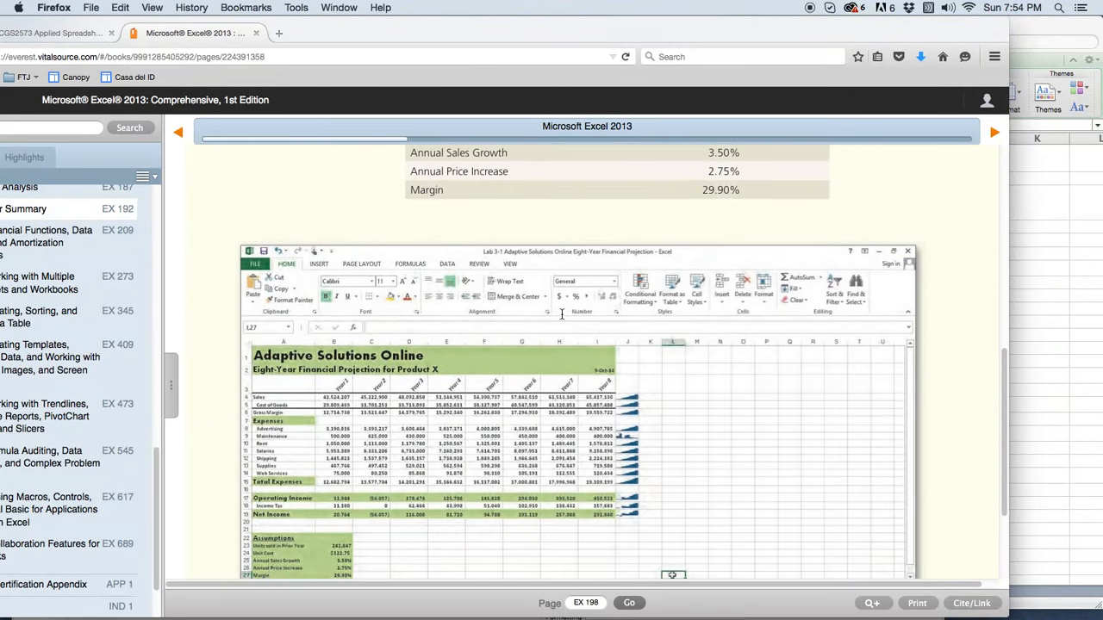
scroll(561, 315, "down", 2)
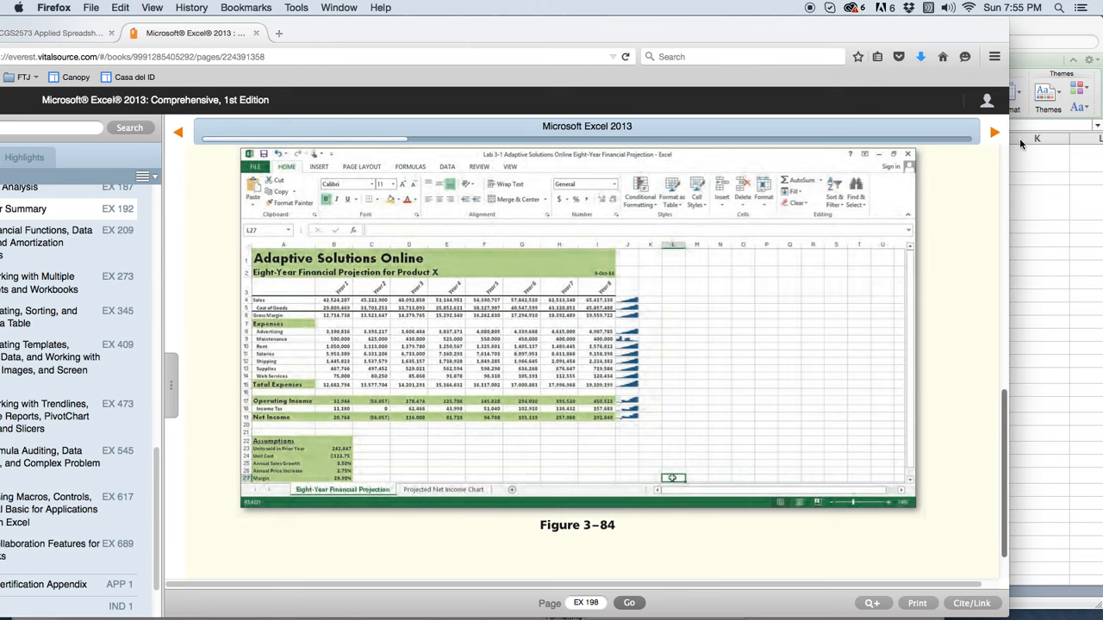
Return to the Excel workbook and apply the Accent4 cell style to the Expenses heading in cell A7.
left_click(1070, 40)
left_click_drag(883, 33, 1101, 39)
left_click(339, 277)
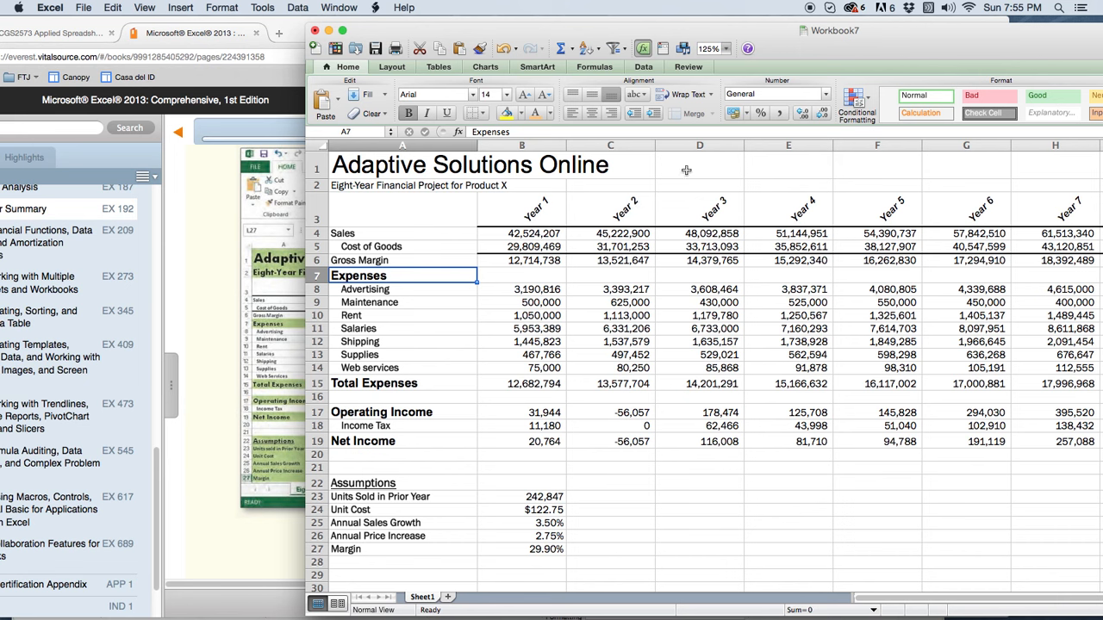
left_click_drag(985, 42, 895, 47)
left_click(933, 124)
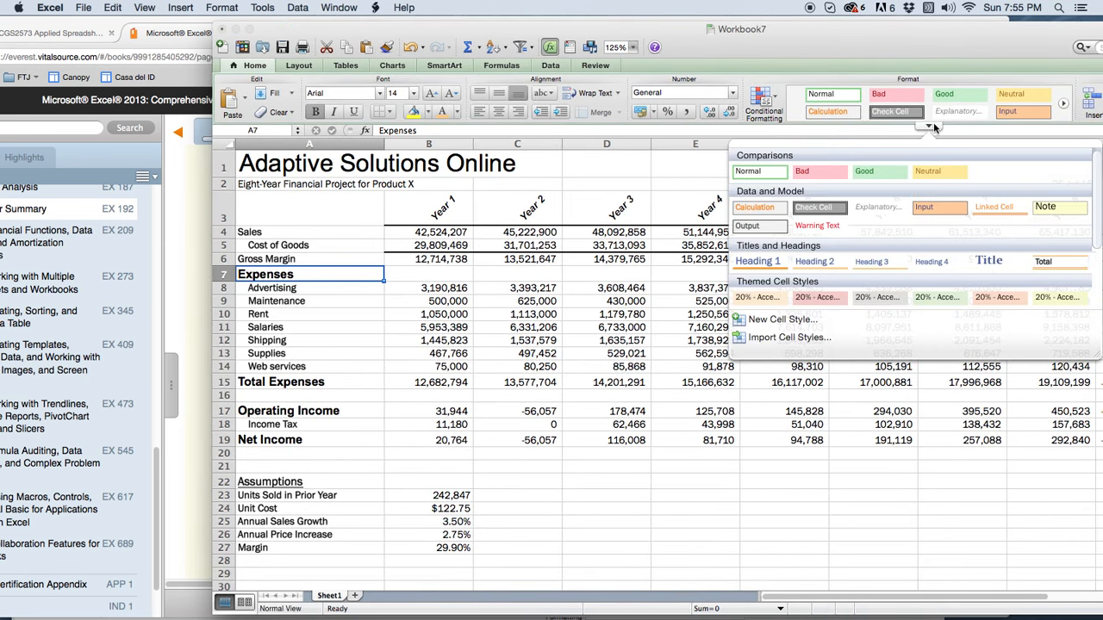
left_click_drag(997, 39, 861, 36)
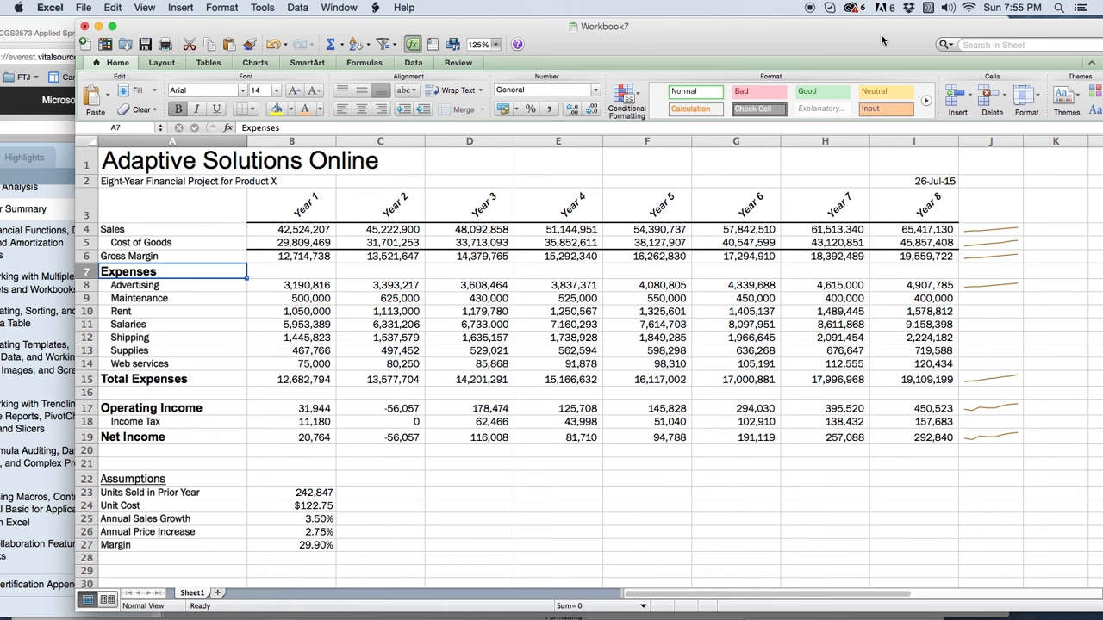
left_click(791, 123)
scroll(967, 203, "down", 3)
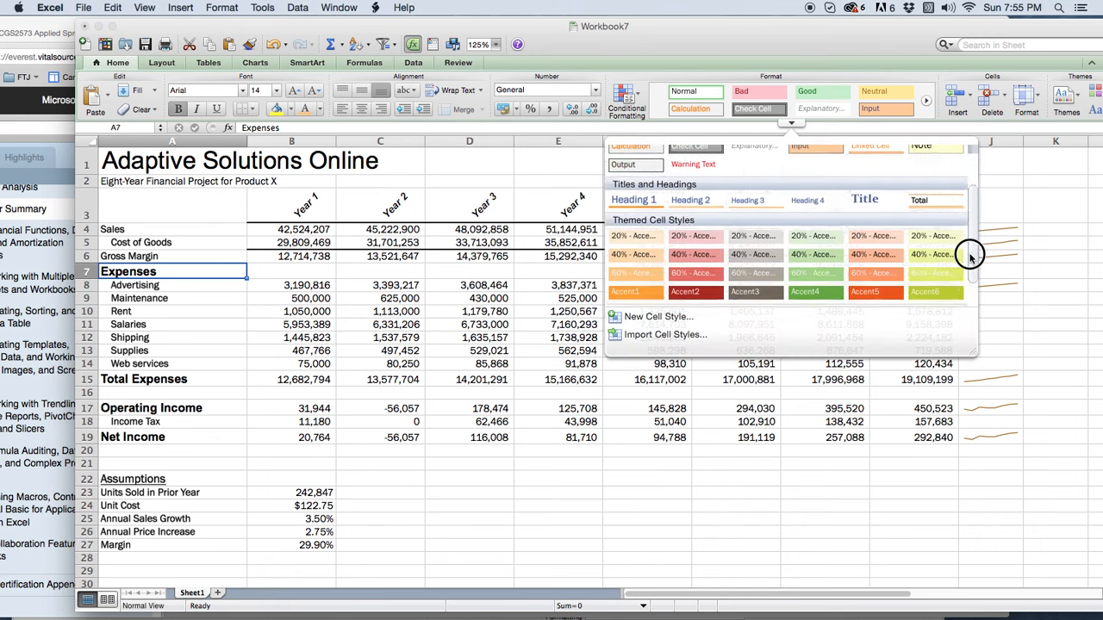
left_click(822, 258)
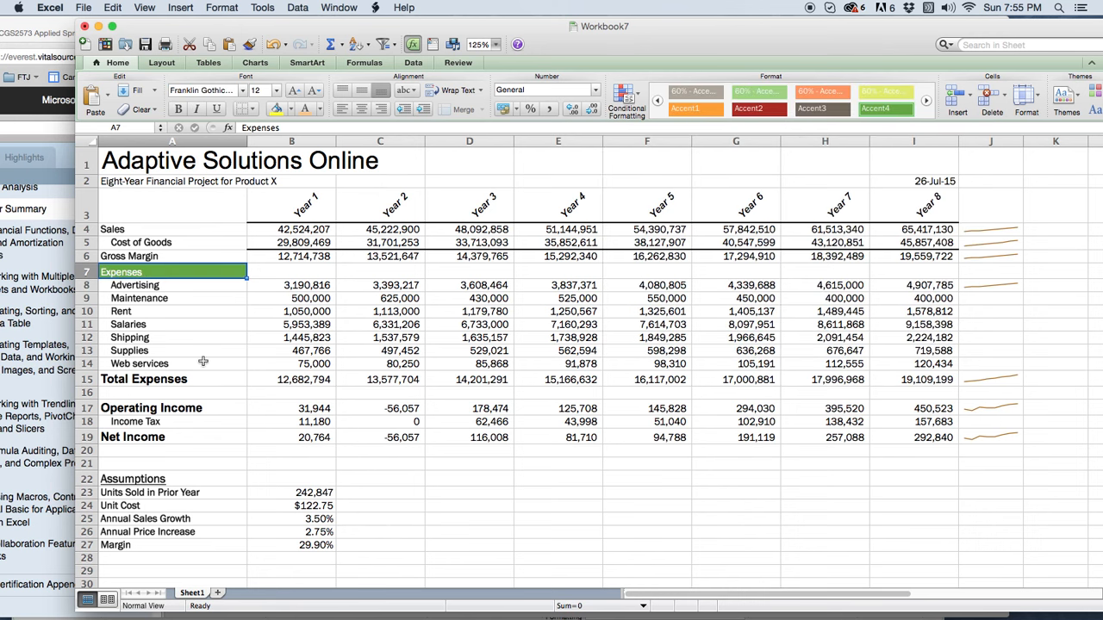
Check the figure's shading and apply the Accent4 cell style to the Total Expenses label in cell A15.
left_click_drag(170, 26, 468, 23)
left_click(428, 378)
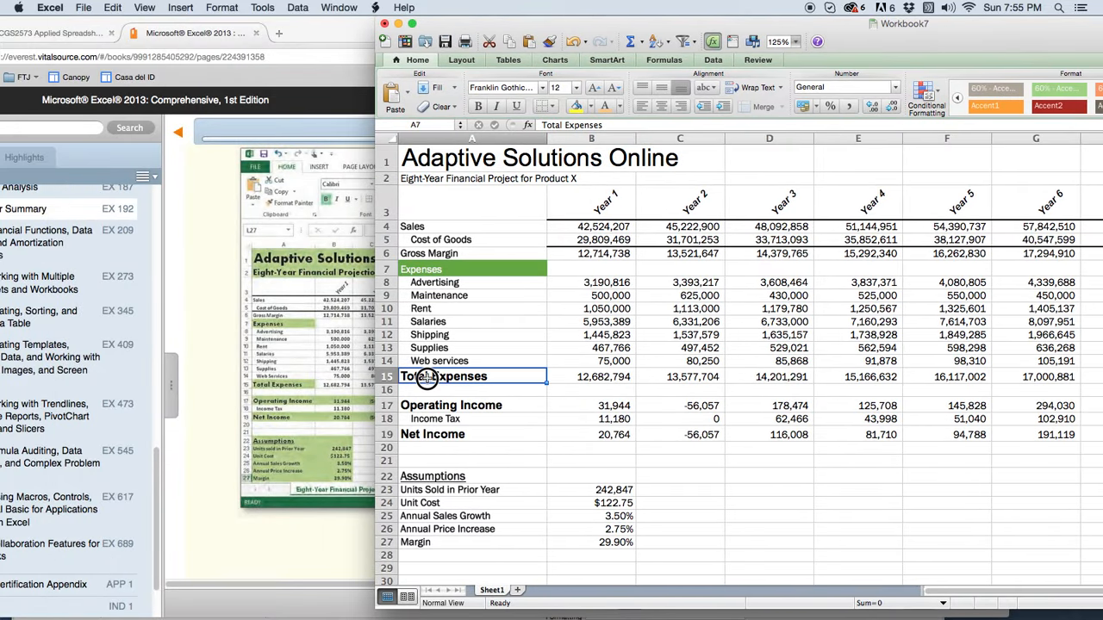
left_click_drag(949, 31, 666, 24)
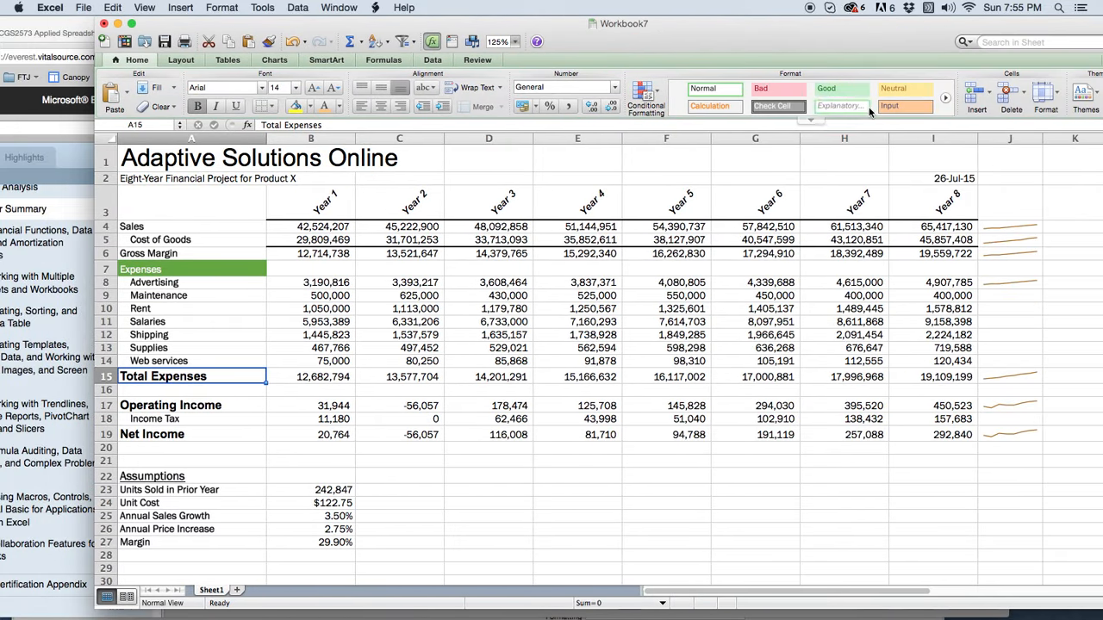
left_click(811, 119)
scroll(832, 241, "down", 3)
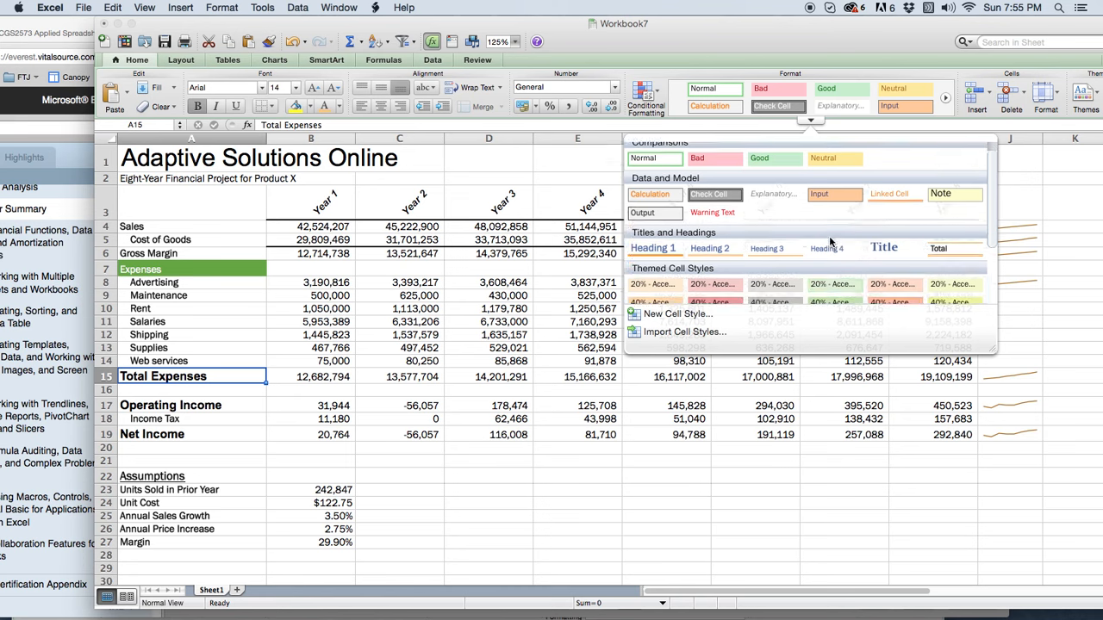
left_click(834, 280)
Apply the Accent4 cell style to the Operating Income row, range A17:I17.
left_click(184, 437)
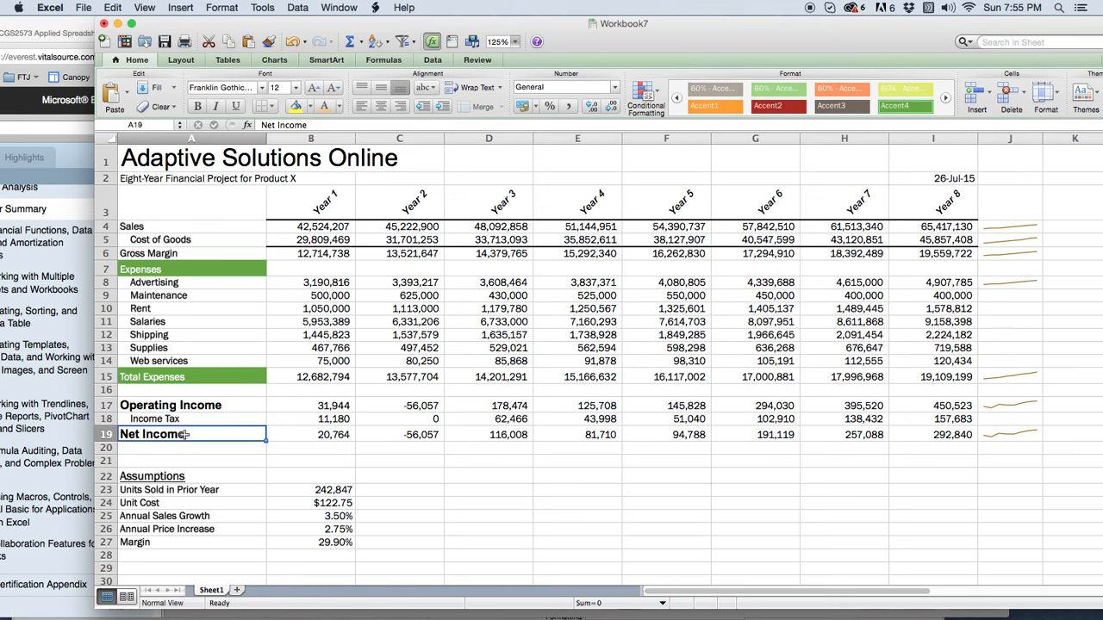
mouse_move(246, 22)
left_mouse_down()
mouse_move(613, 20)
mouse_move(251, 19)
left_mouse_up()
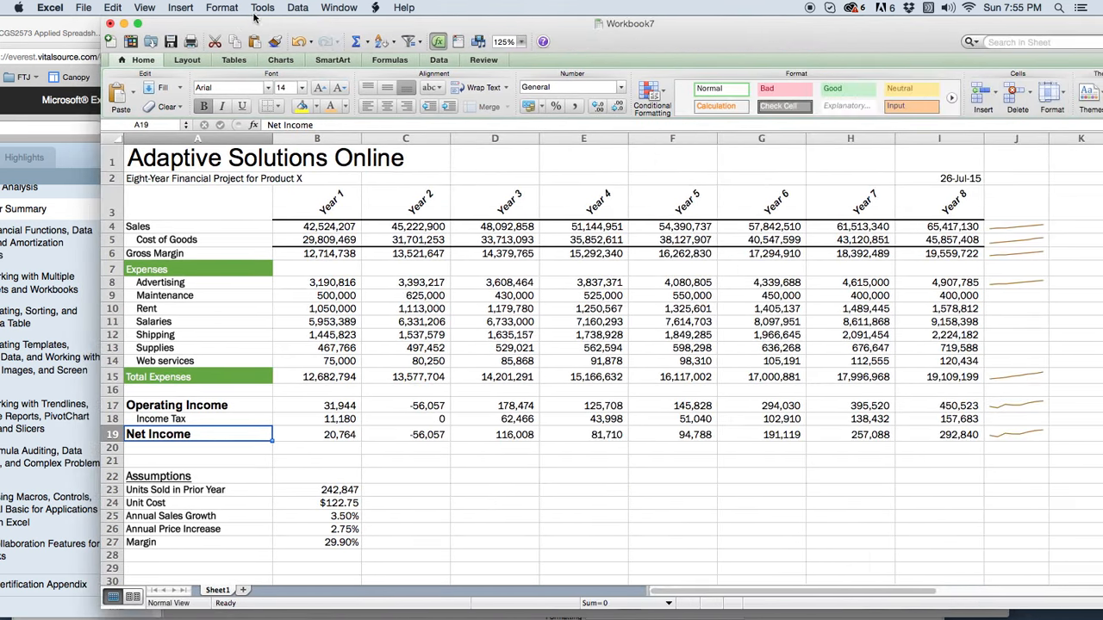
left_click(132, 405)
left_click_drag(132, 405, 937, 403)
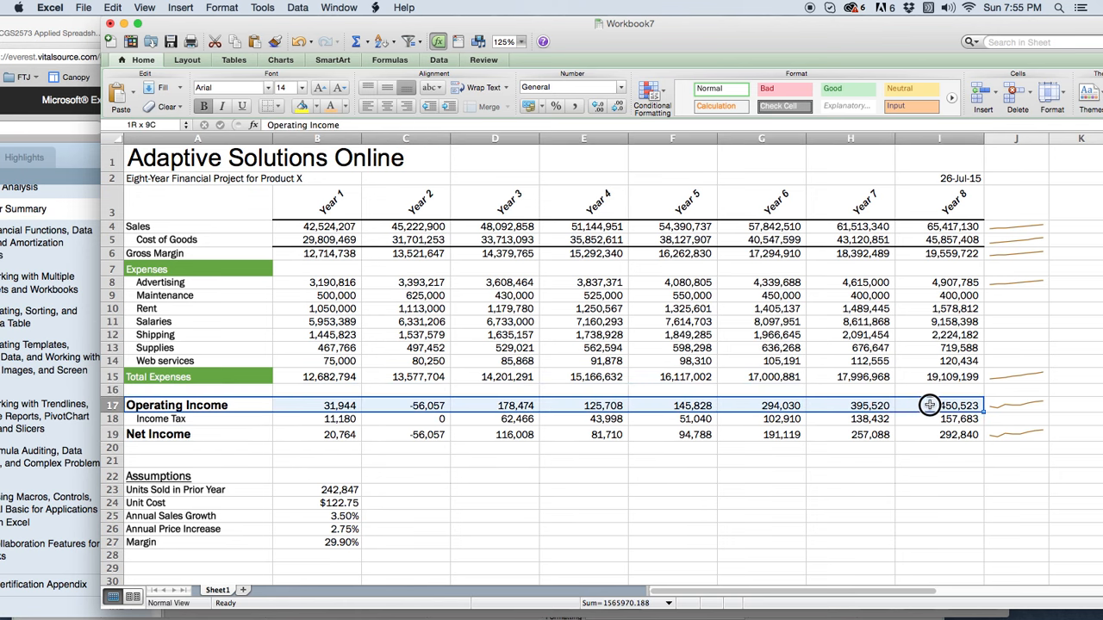
left_click(819, 121)
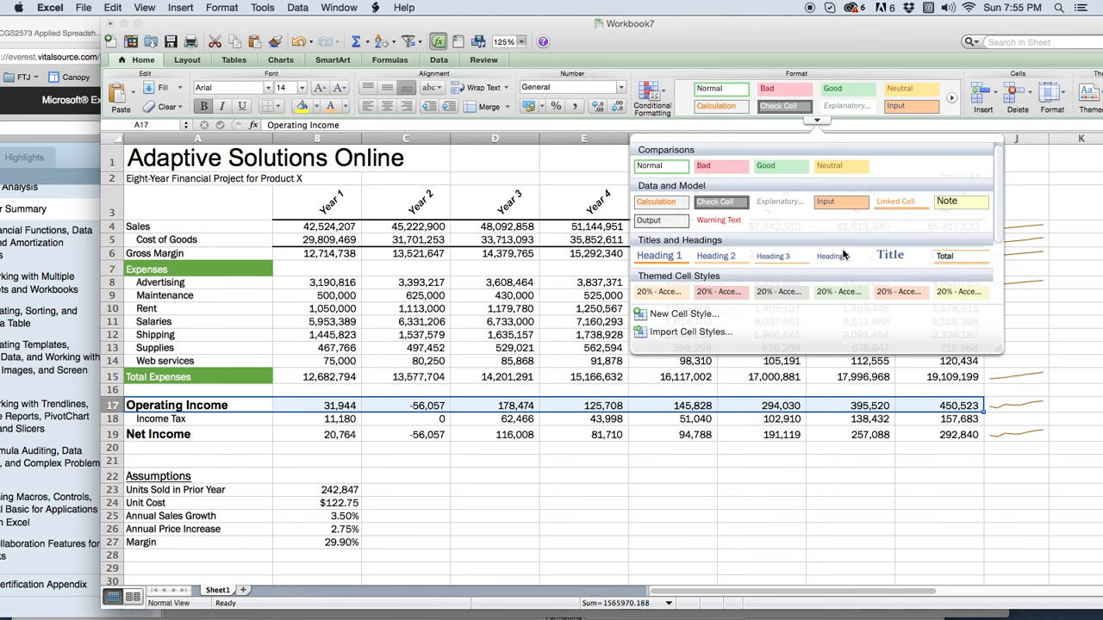
left_click(836, 256)
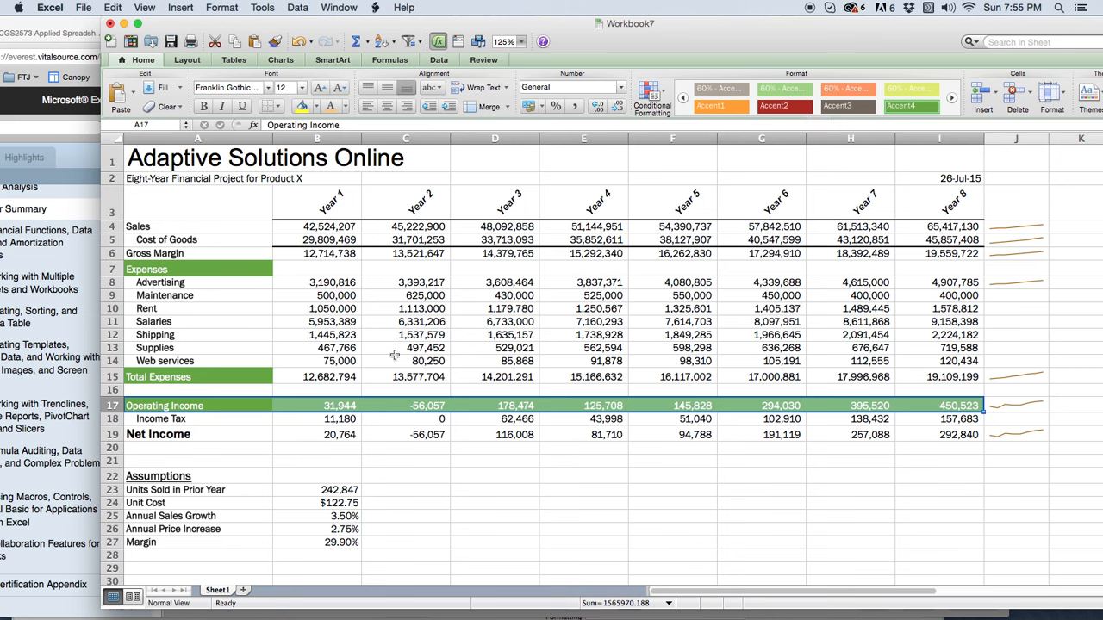
Apply the Accent4 cell style to the Net Income row, range A19:I19.
left_click(145, 437)
left_click_drag(144, 437, 948, 435)
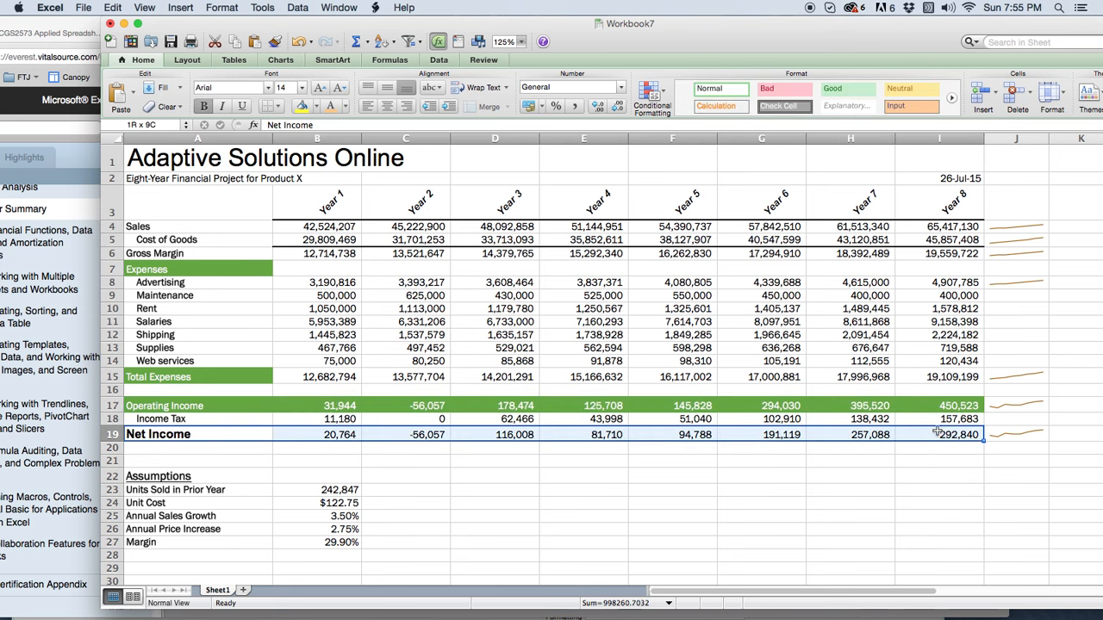
left_click(816, 120)
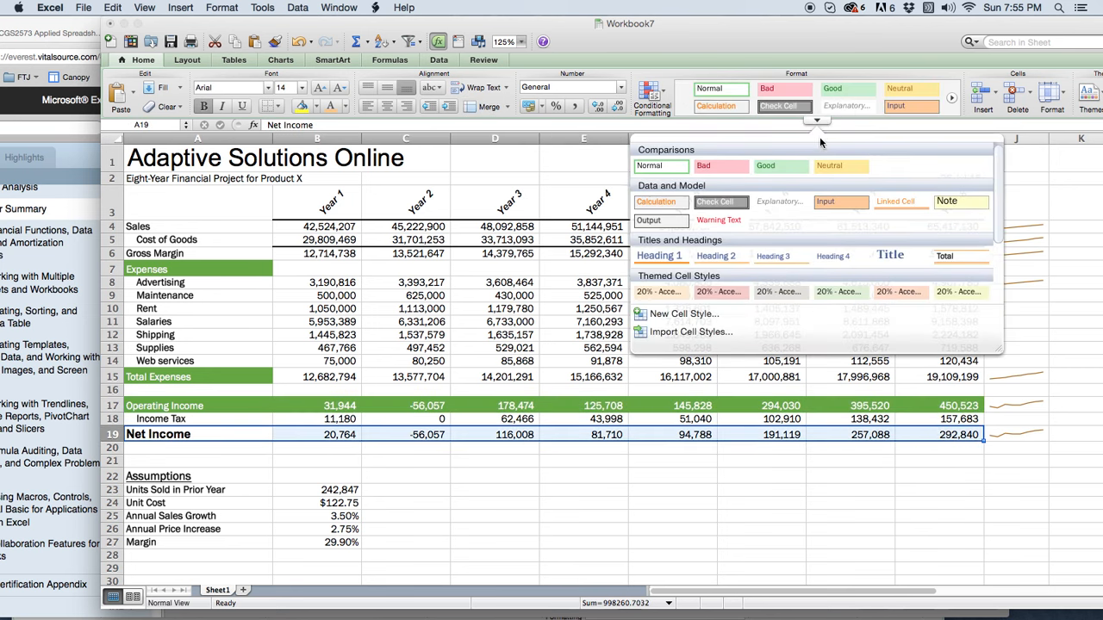
left_click(835, 274)
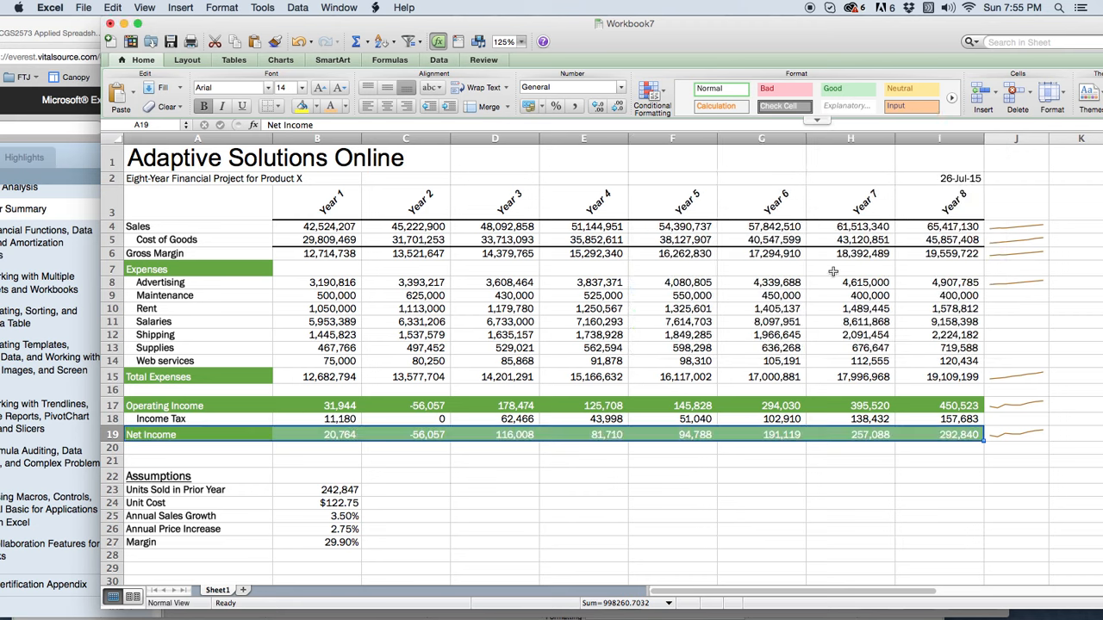
Apply the Accent4 cell style to the Assumptions block, range A22:B27.
left_click(425, 516)
left_click_drag(138, 476, 334, 541)
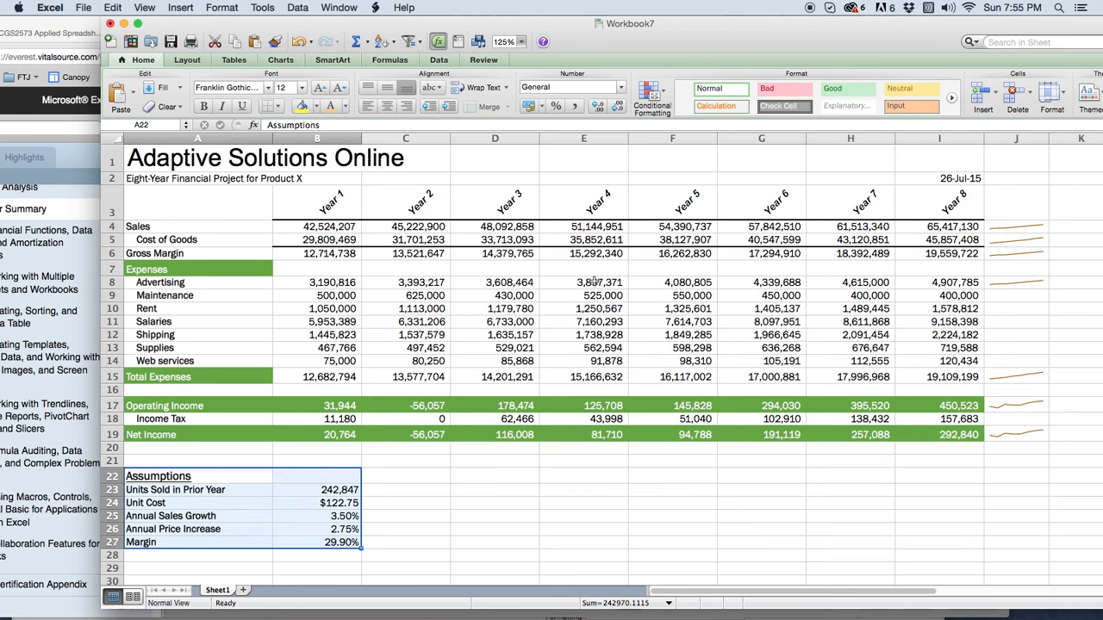
left_click(816, 121)
scroll(857, 254, "down", 2)
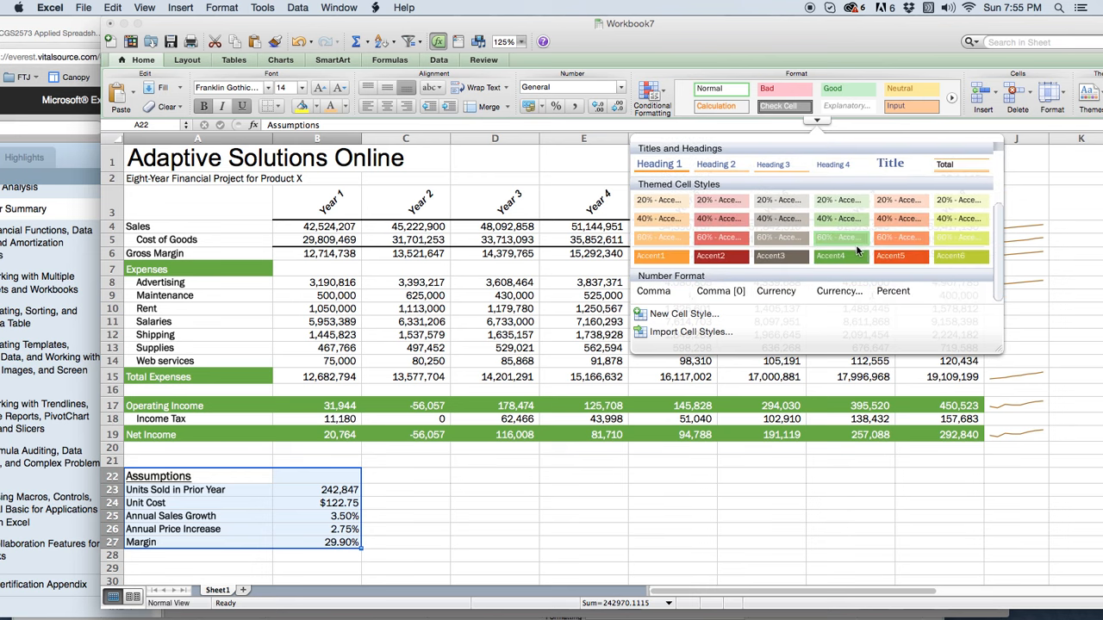
left_click(844, 252)
left_click(446, 515)
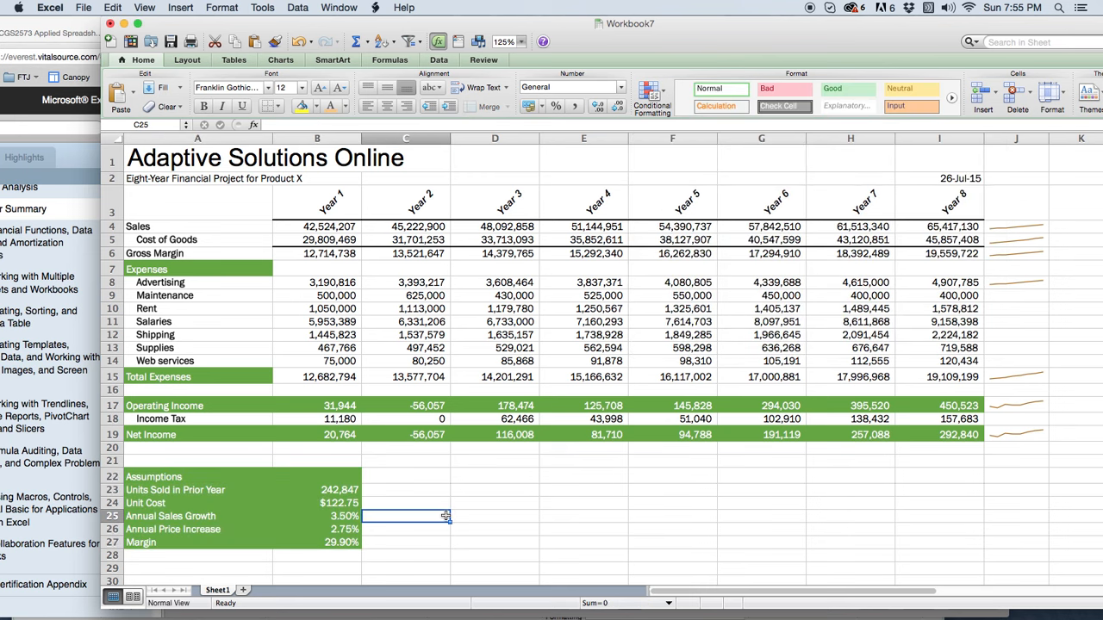
Select the title range A1:I2, move the workbook aside and switch to Firefox to check the title shading in Figure 3-84.
left_click_drag(137, 158, 942, 179)
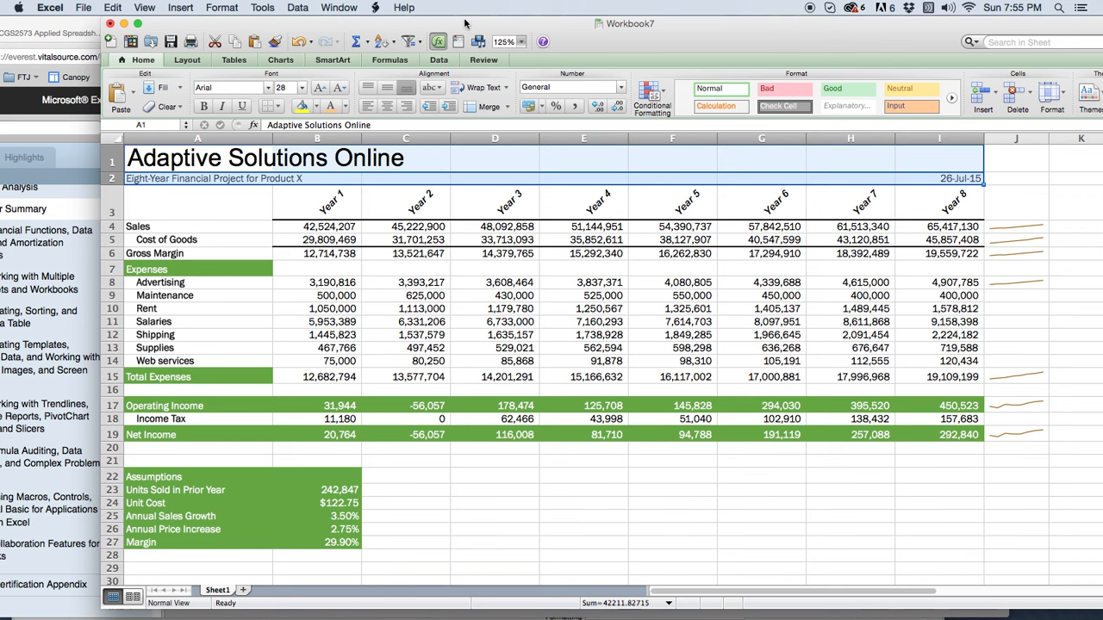
left_click_drag(445, 27, 789, 26)
left_click(345, 200)
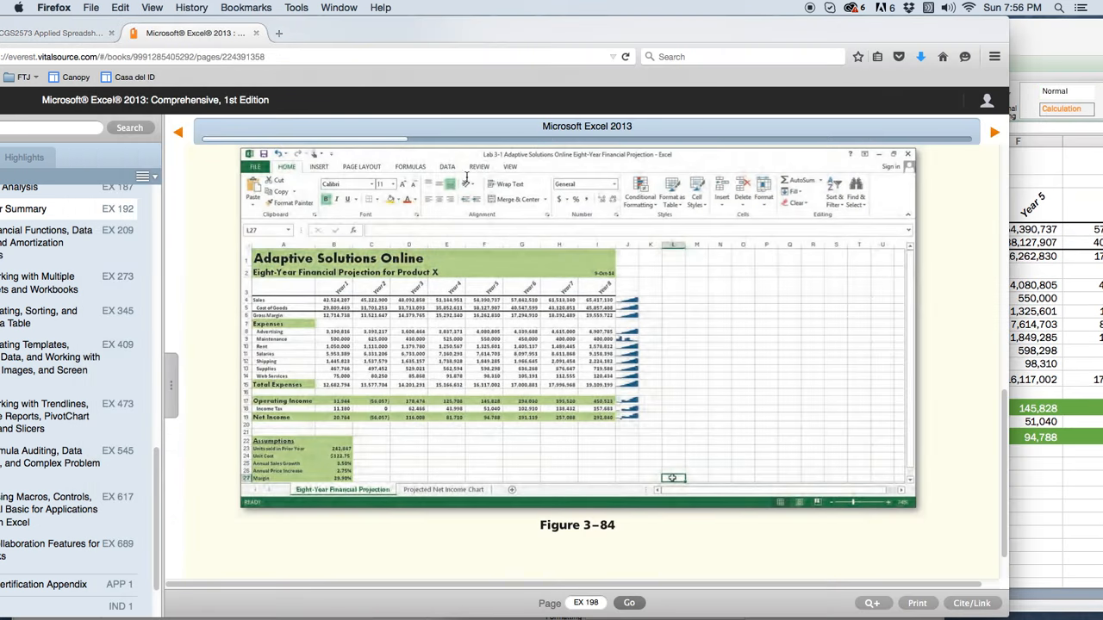
Go to textbook page EX 200 and read the remaining Part 1 steps and the Instructions Part 2 for the 2-D Area chart.
left_click(995, 134)
left_click(994, 133)
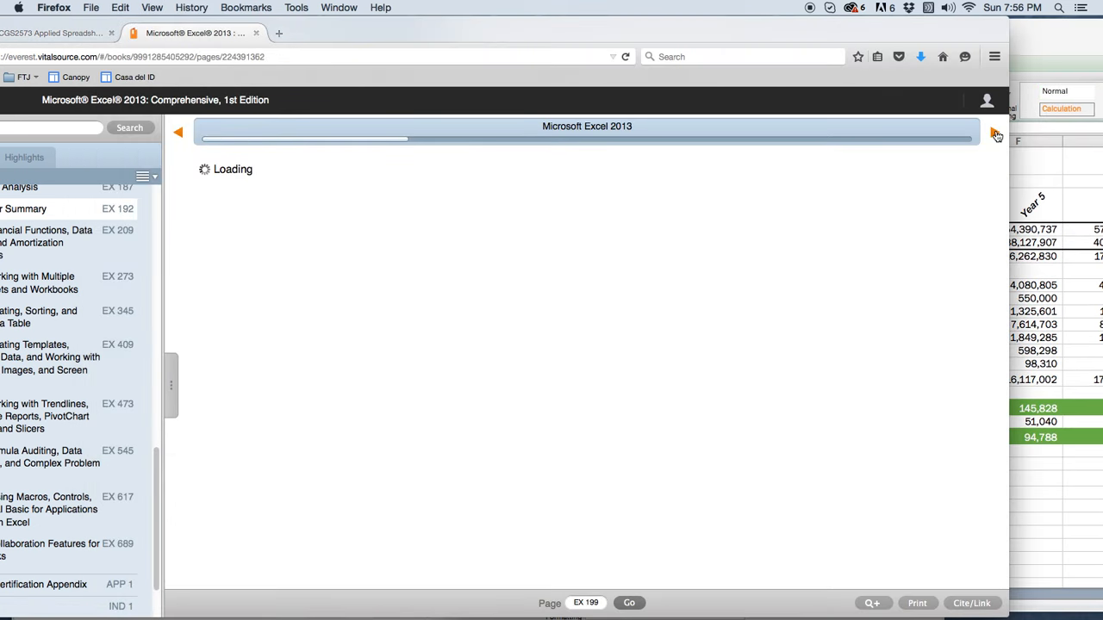
left_click(995, 133)
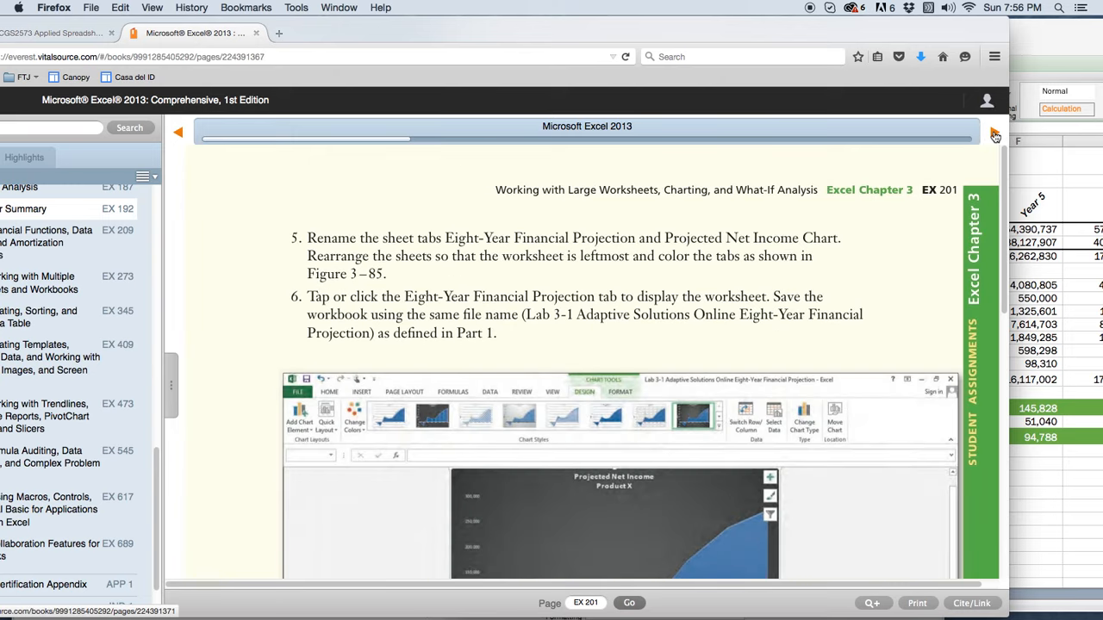
left_click(179, 133)
scroll(340, 212, "down", 8)
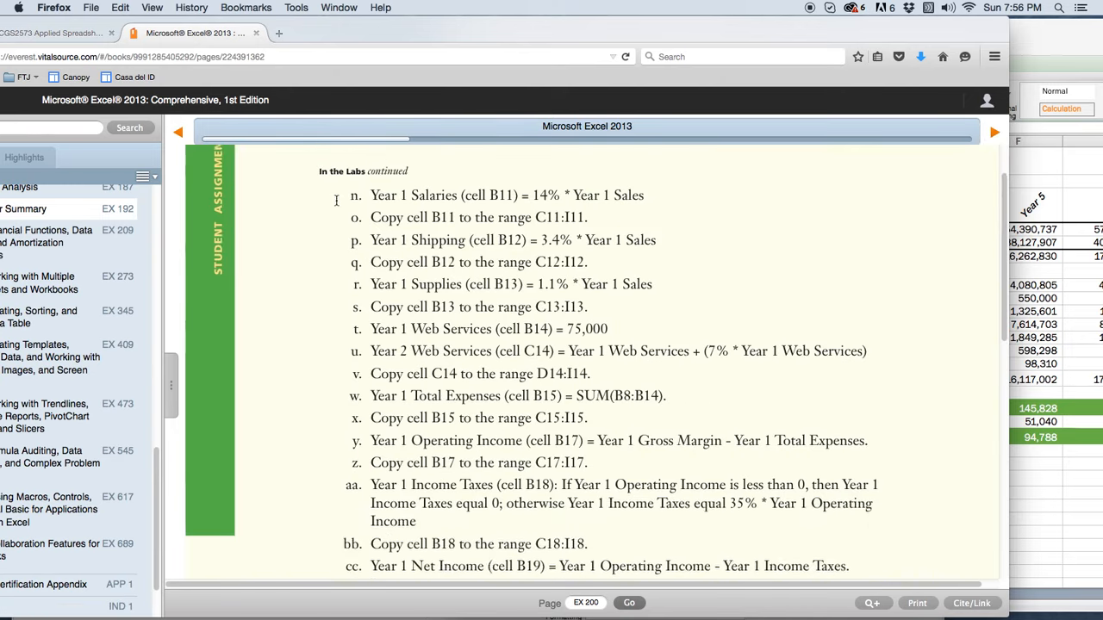
scroll(341, 213, "down", 5)
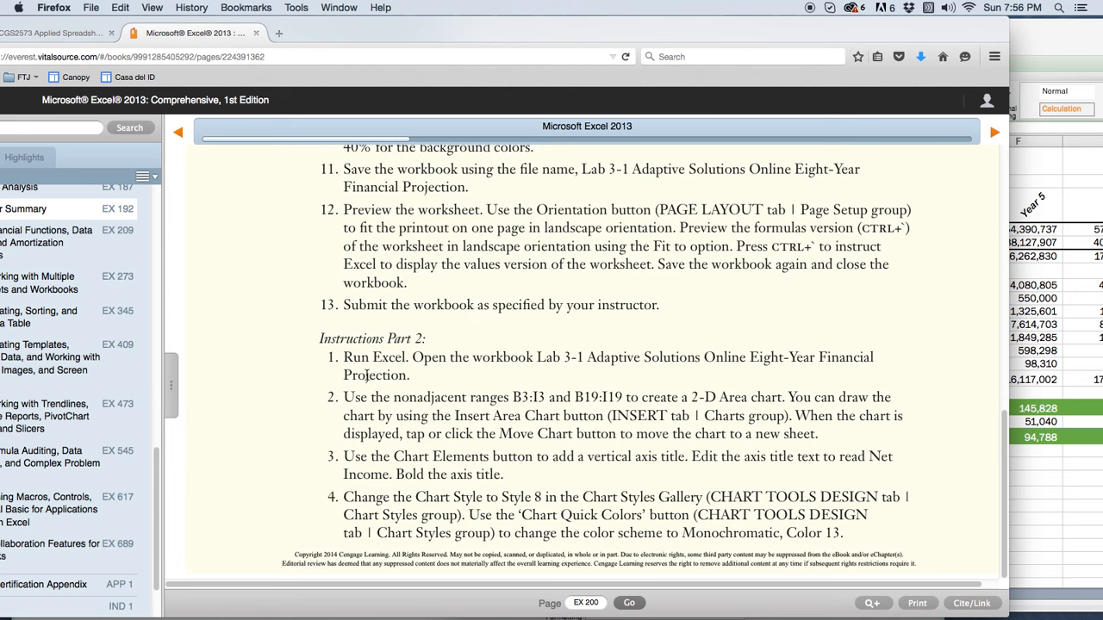
left_click(316, 338)
Review page EX 201 for the sheet tab renaming steps, the chart in Figure 3-85 and the Instructions Part 3.
left_click(994, 132)
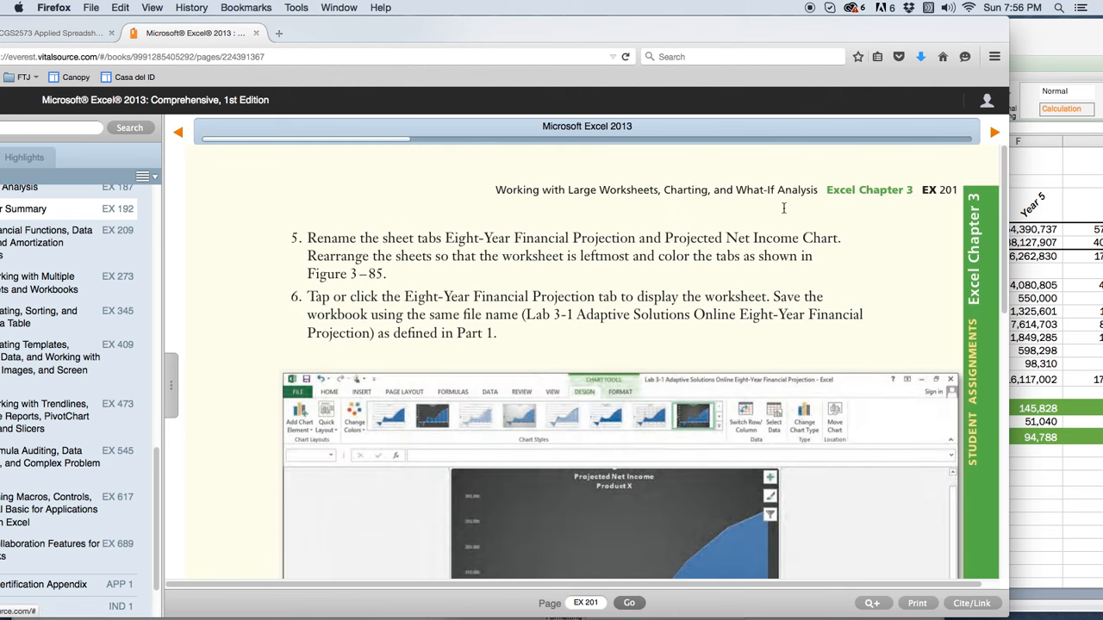
scroll(780, 212, "down", 10)
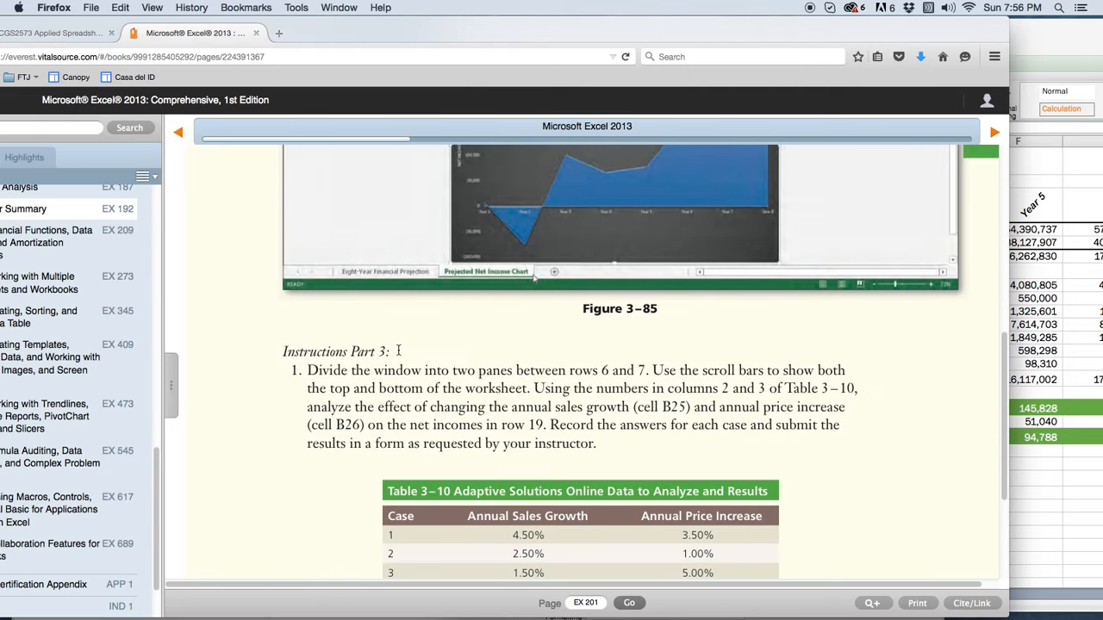
left_click_drag(283, 351, 389, 353)
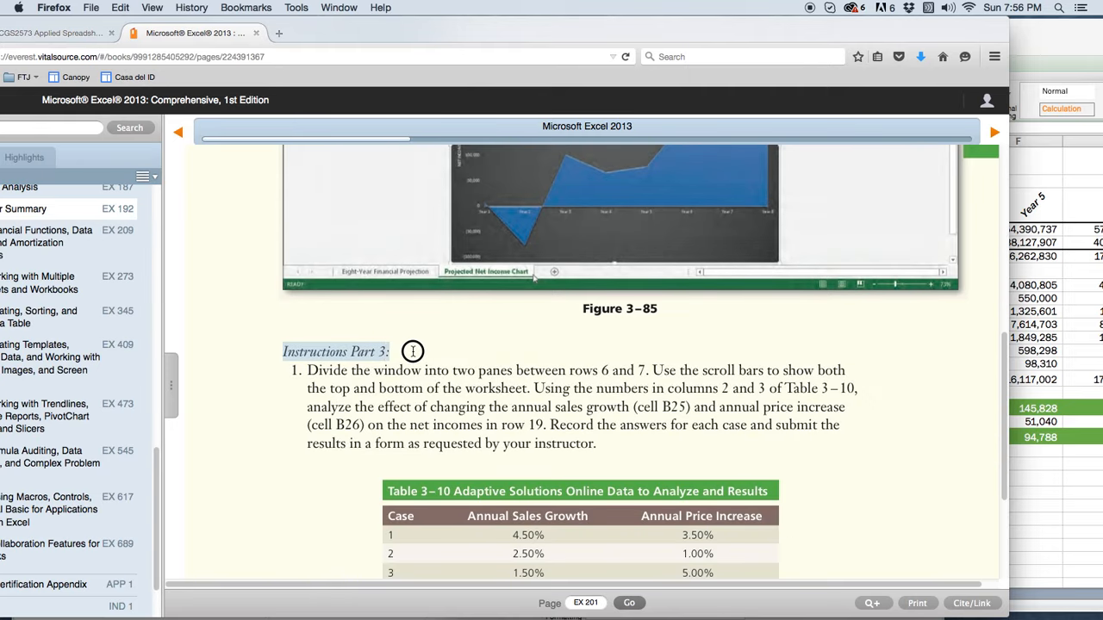
left_click(475, 252)
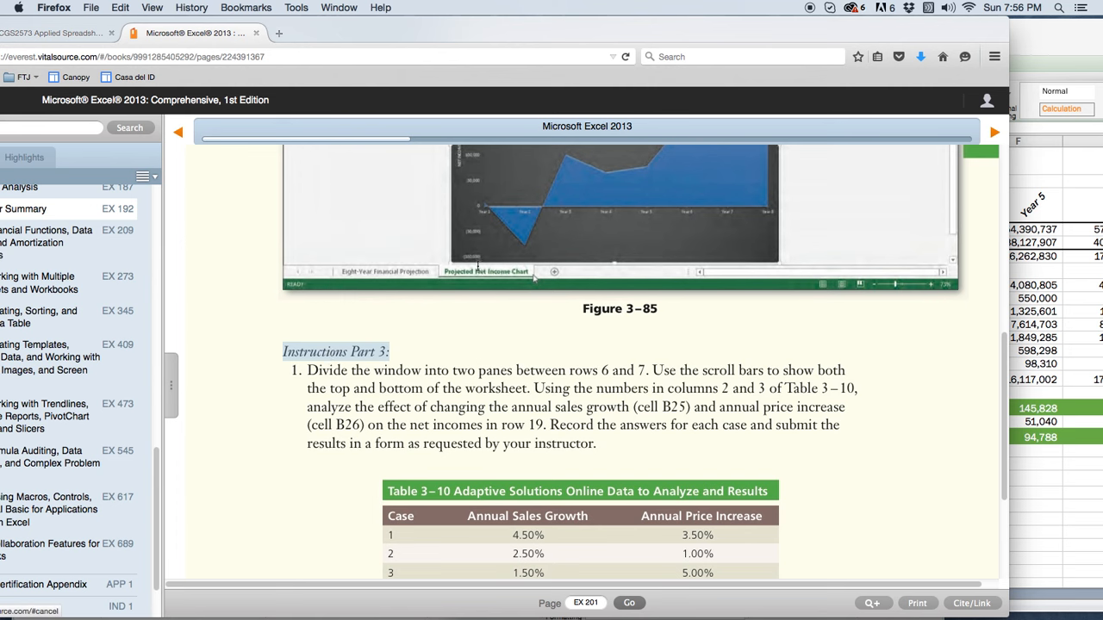
scroll(483, 276, "up", 10)
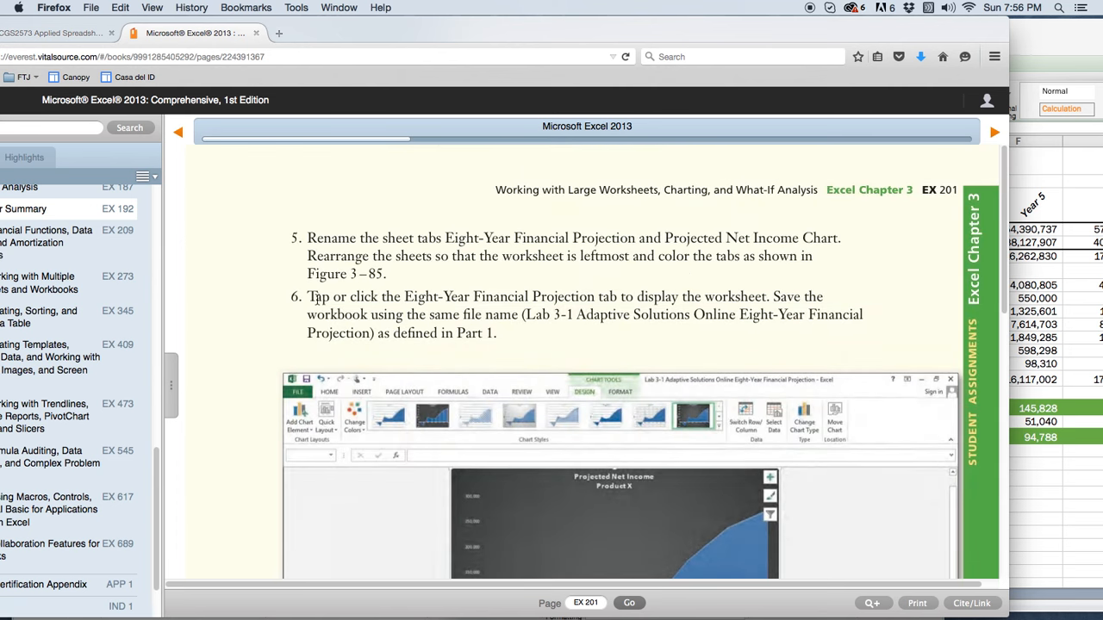